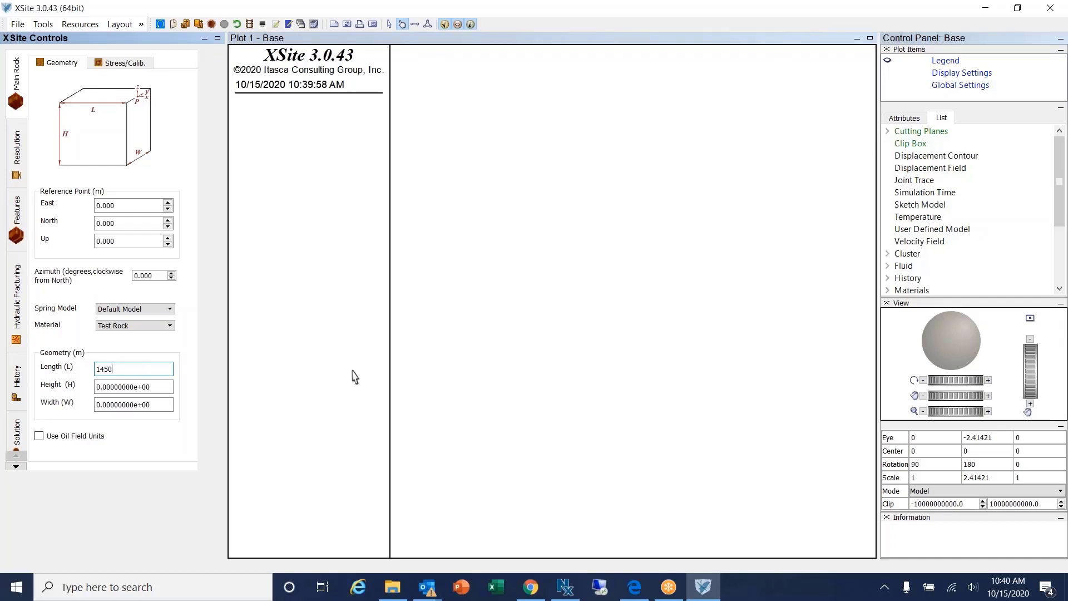
Set the main rock's height to 275 m and its width to 600 m.
{"action": "key", "text": "Tab"}
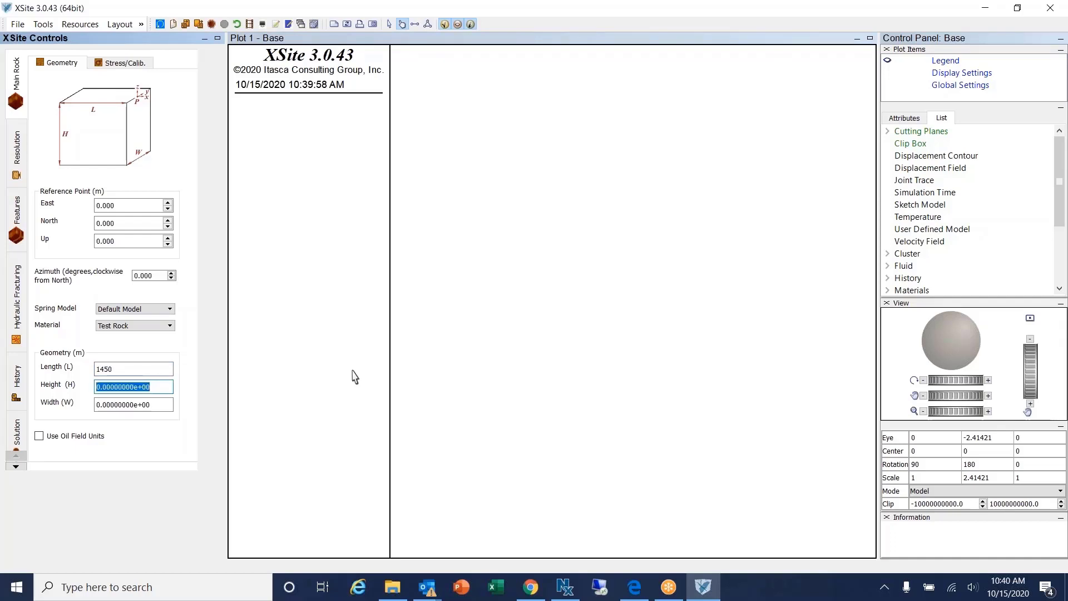
{"action": "type", "text": "275"}
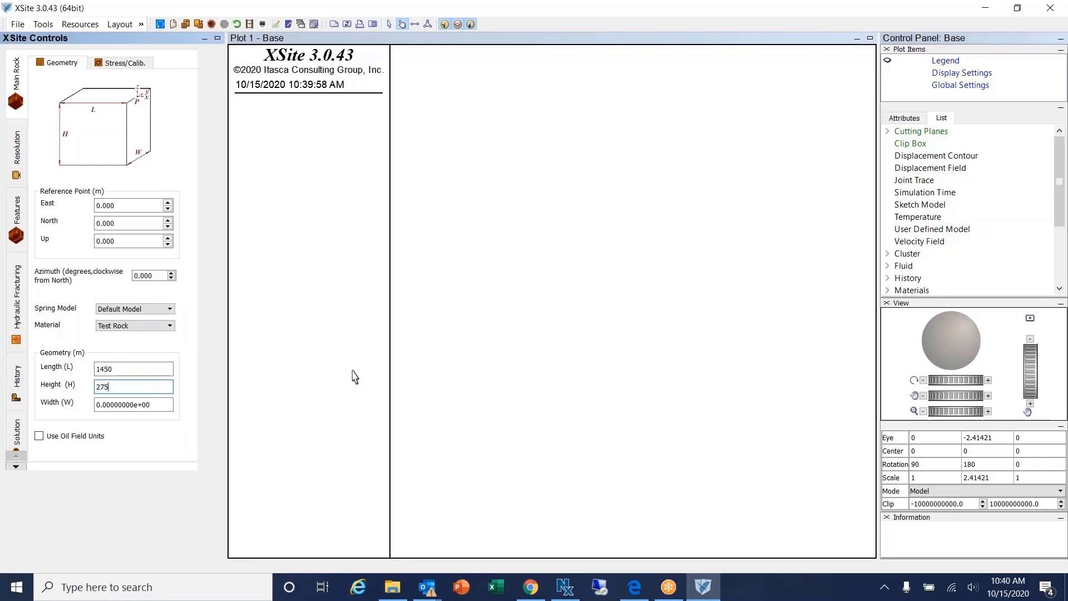
{"action": "key", "text": "Tab"}
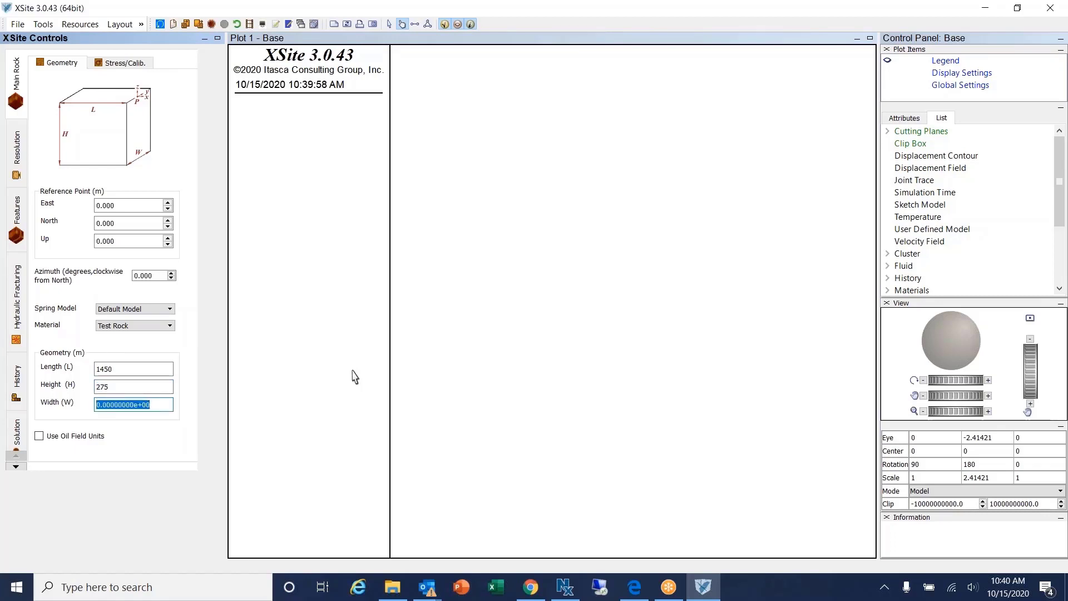
{"action": "type", "text": "600"}
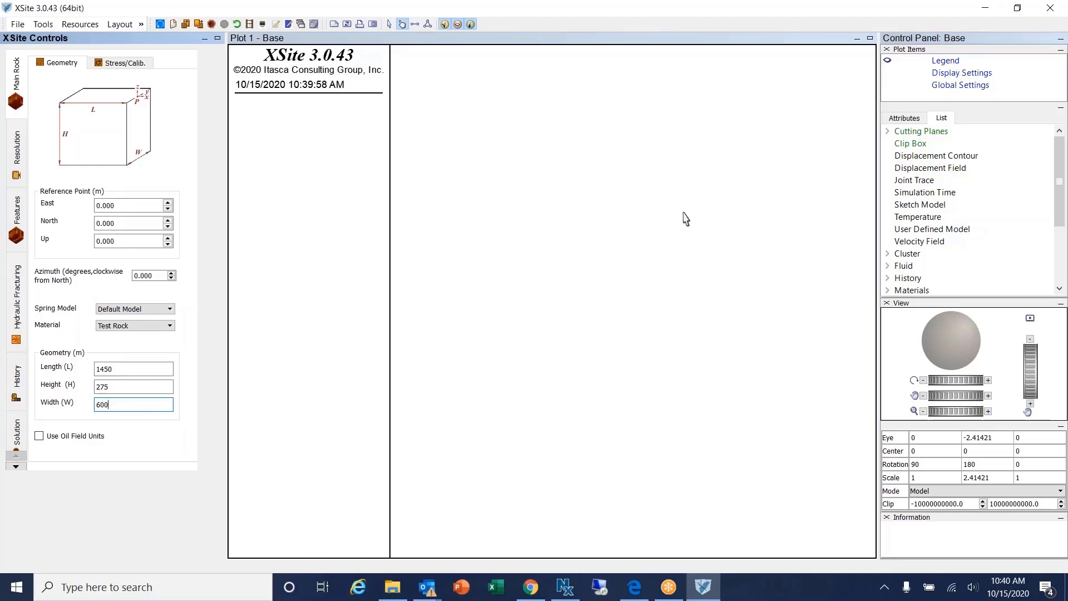
{"action": "left_click", "coordinate": [679, 228]}
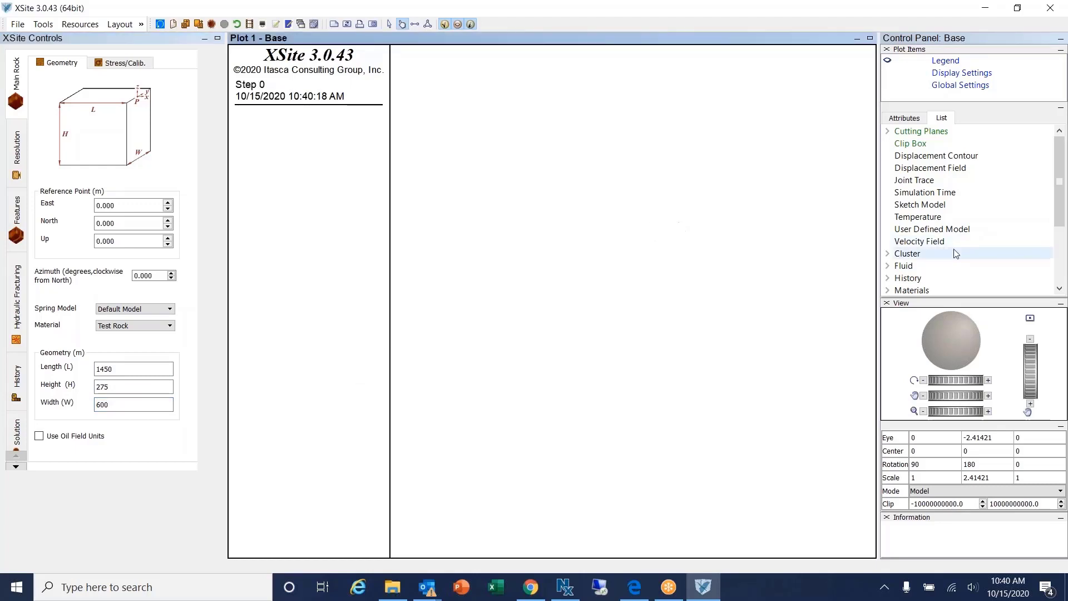
Add a Sketch Model to the plot, turn off its resolution, history and fill display, and show it as wireframe.
{"action": "double_click", "coordinate": [915, 205]}
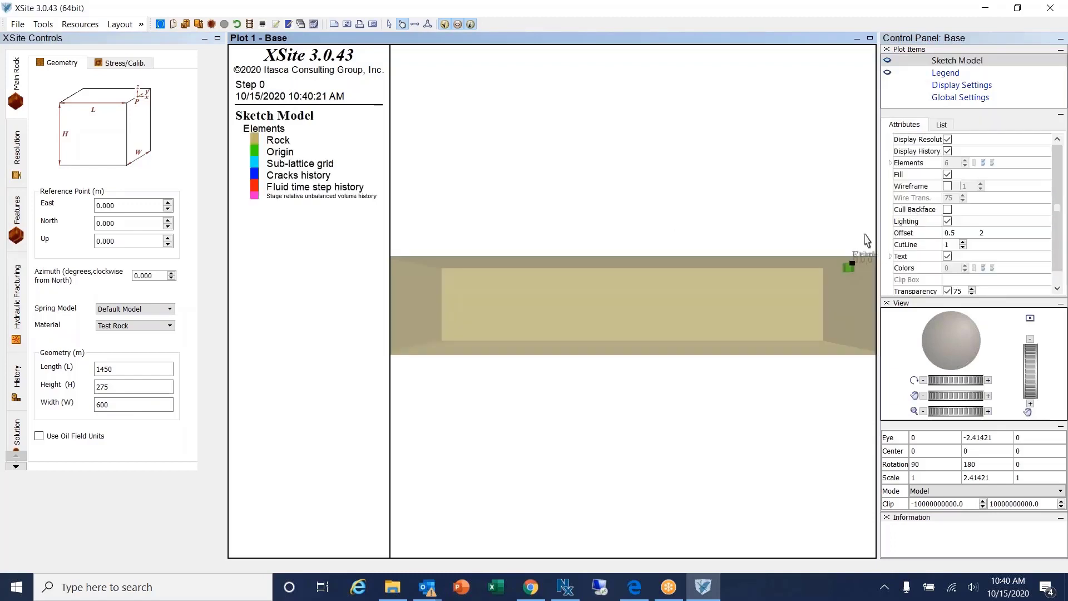
{"action": "left_click", "coordinate": [947, 139]}
{"action": "left_click", "coordinate": [947, 151]}
{"action": "left_click", "coordinate": [948, 174]}
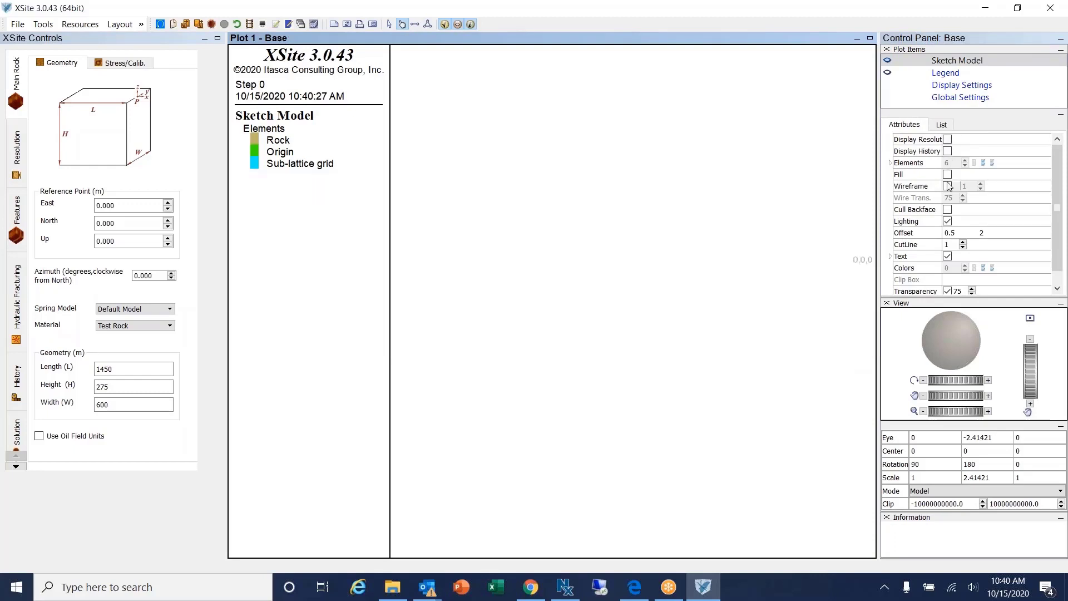
{"action": "left_click", "coordinate": [948, 186]}
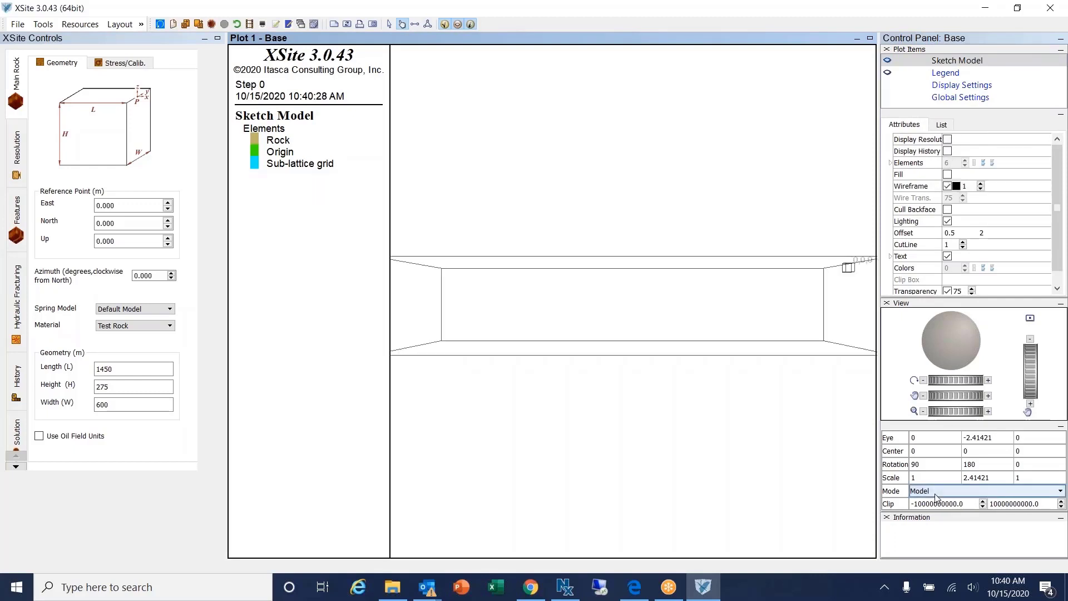
Switch the plot's view mode to Parallel, inspect the rock block from an angle, and restore the standard view.
{"action": "left_click", "coordinate": [979, 491]}
{"action": "left_click", "coordinate": [935, 508]}
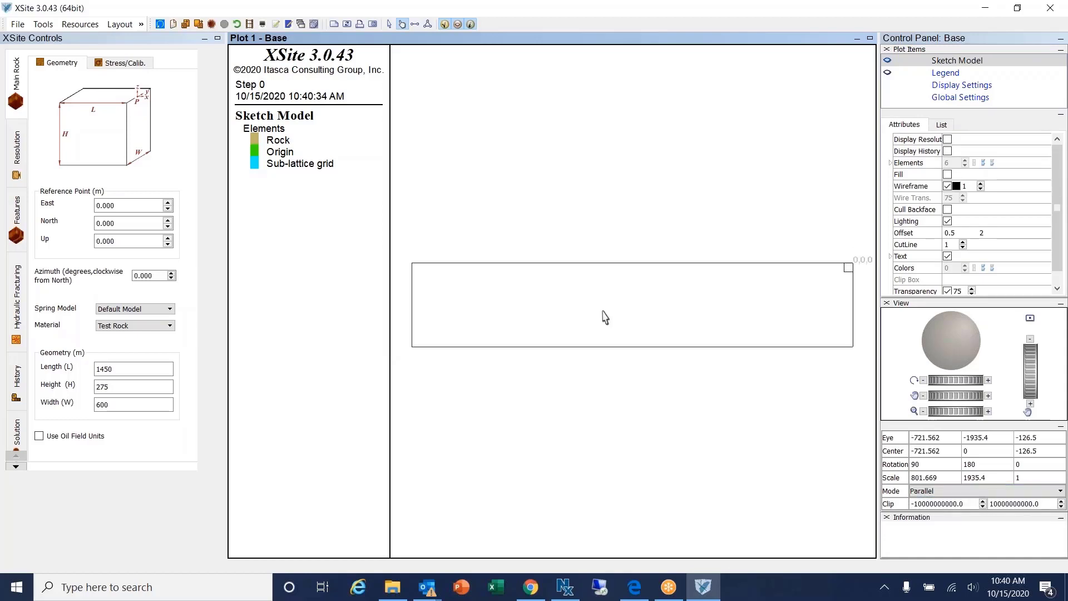
{"action": "left_click_drag", "start_coordinate": [603, 317], "coordinate": [759, 356]}
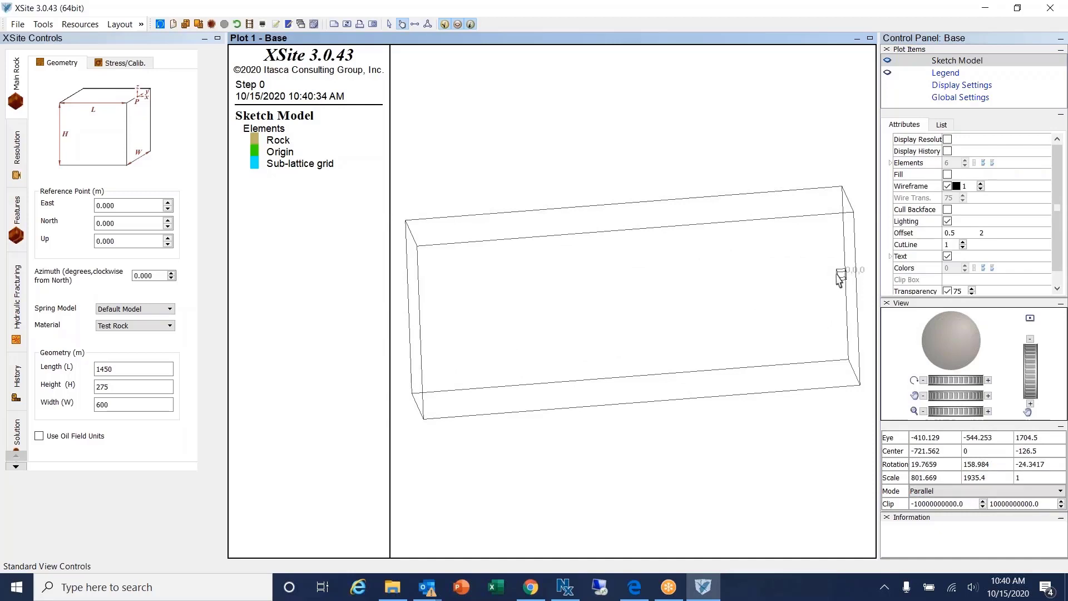
{"action": "left_click", "coordinate": [1031, 319]}
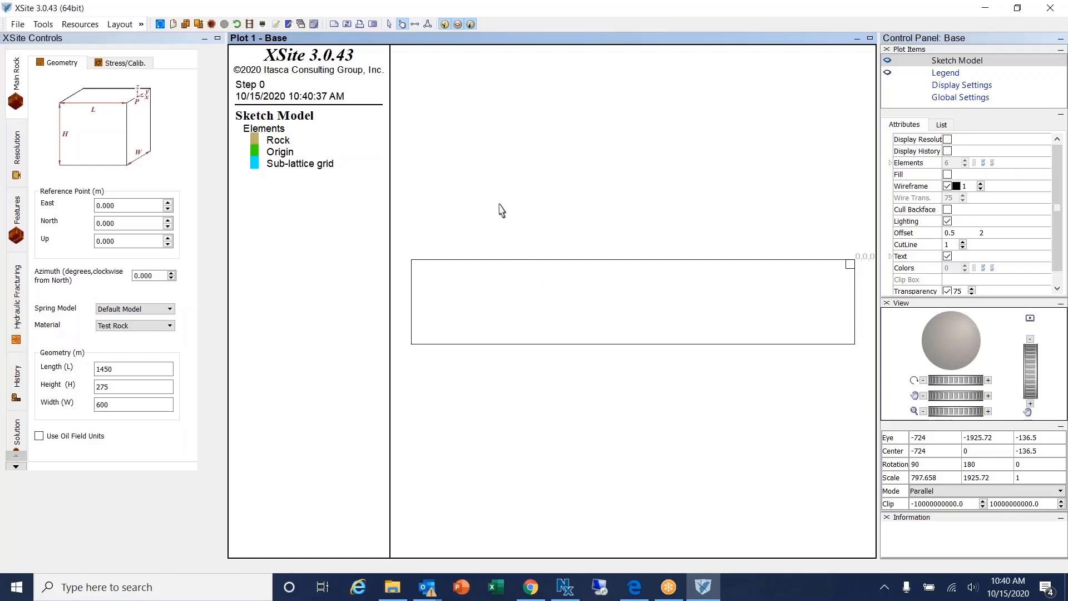
Review the proppant conductivity curves and the stress-conductivity table of the first concentration, leaving them unedited.
{"action": "left_click", "coordinate": [77, 26]}
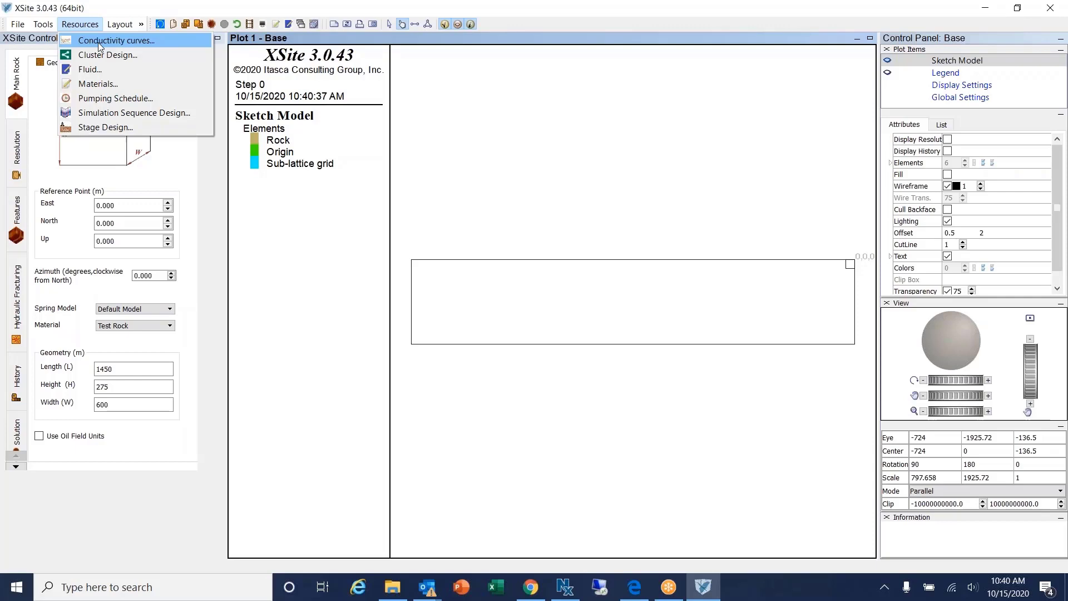
{"action": "left_click", "coordinate": [98, 43]}
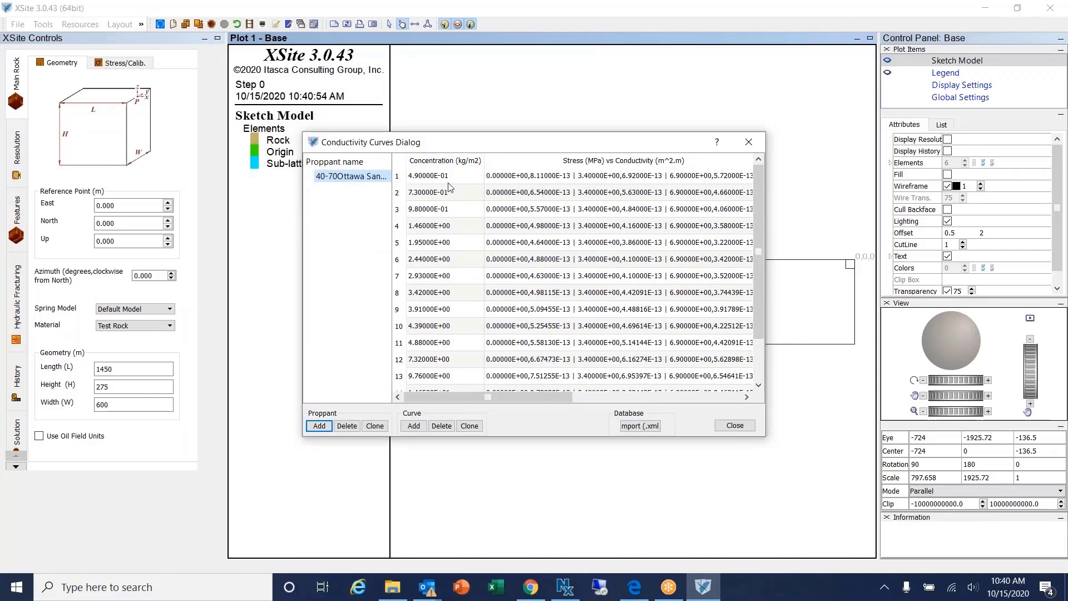
{"action": "double_click", "coordinate": [533, 179]}
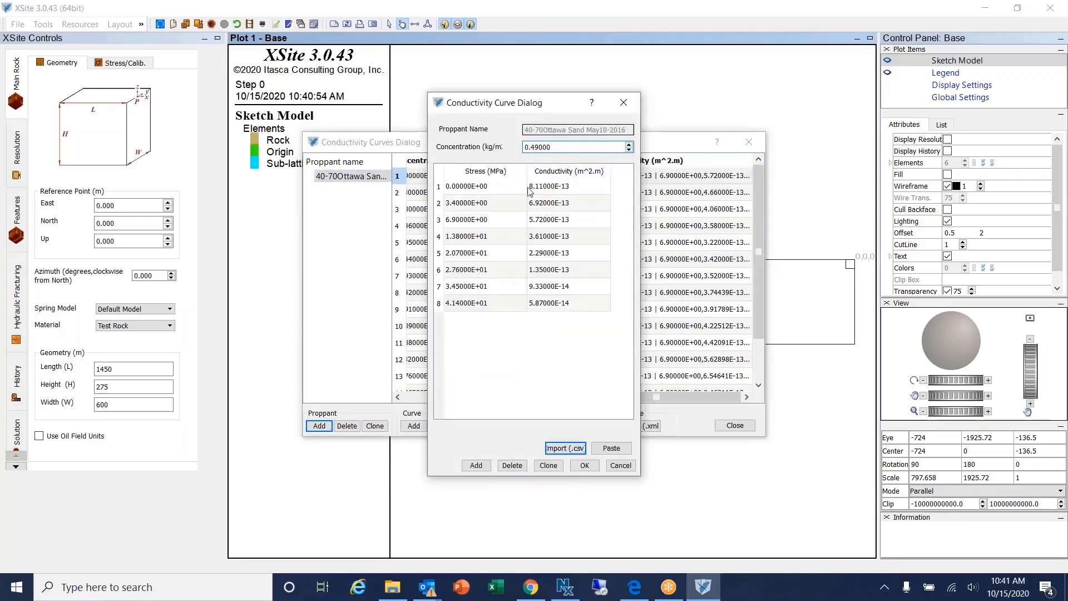
{"action": "left_click", "coordinate": [619, 466]}
{"action": "left_click", "coordinate": [735, 425]}
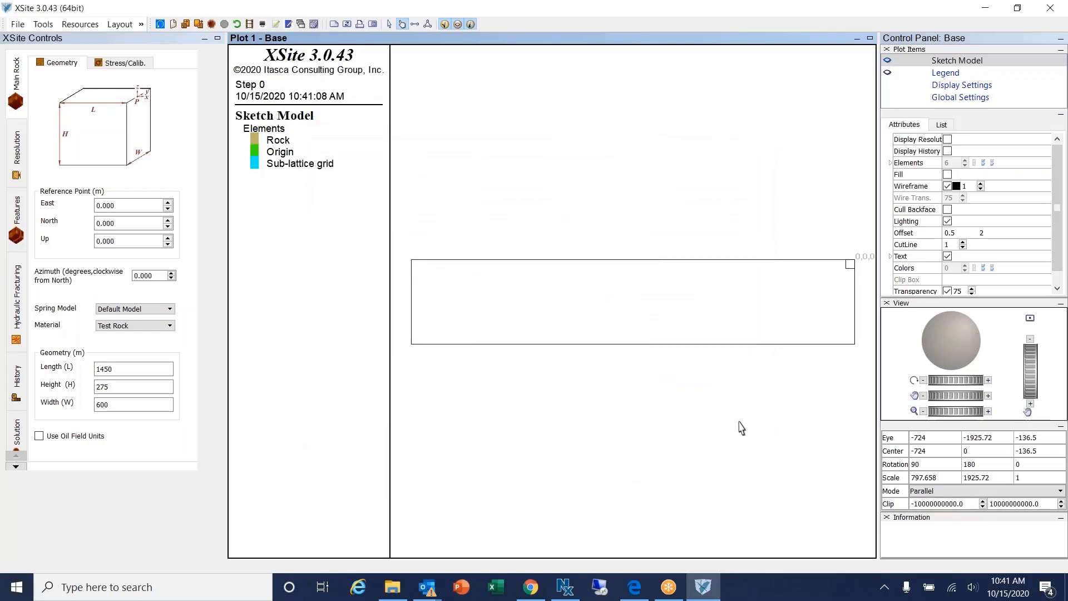
Review the fluid library and the properties of the YF125FlexD fluid, leaving them unedited.
{"action": "left_click", "coordinate": [94, 28]}
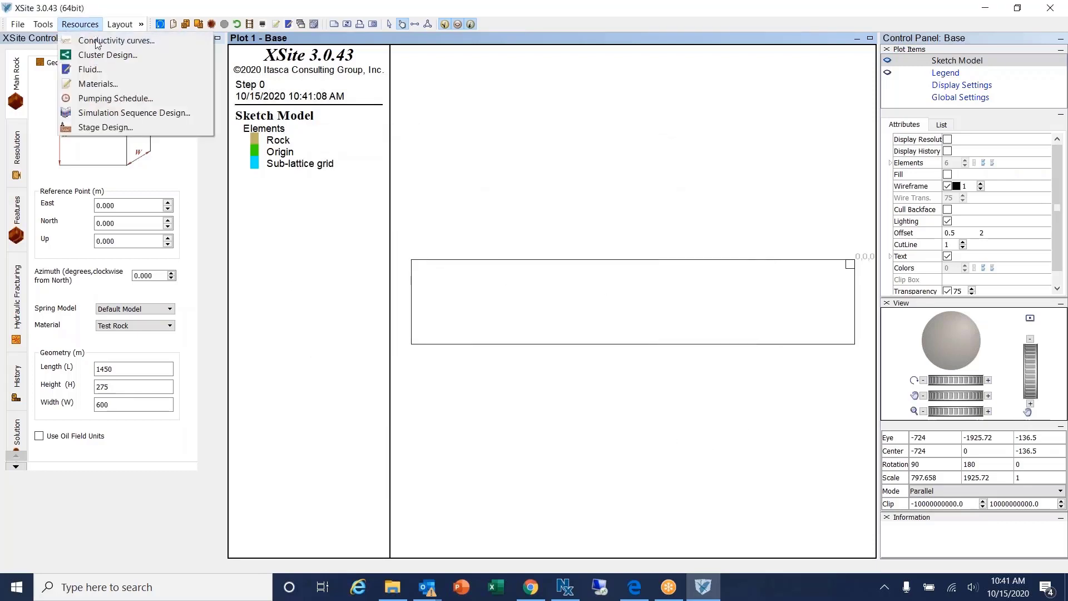
{"action": "left_click", "coordinate": [91, 69]}
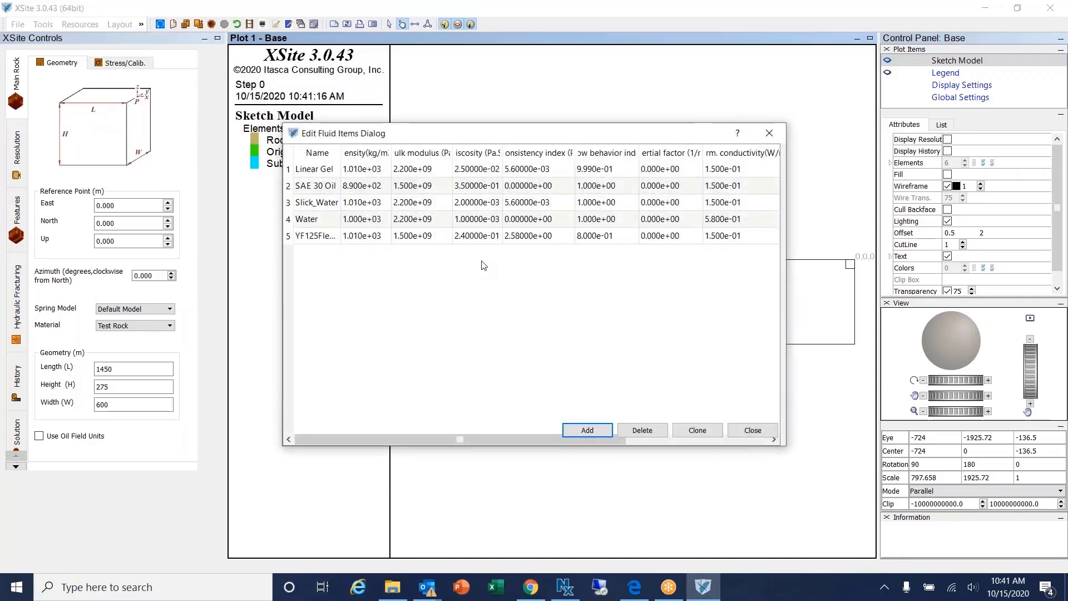
{"action": "double_click", "coordinate": [493, 236]}
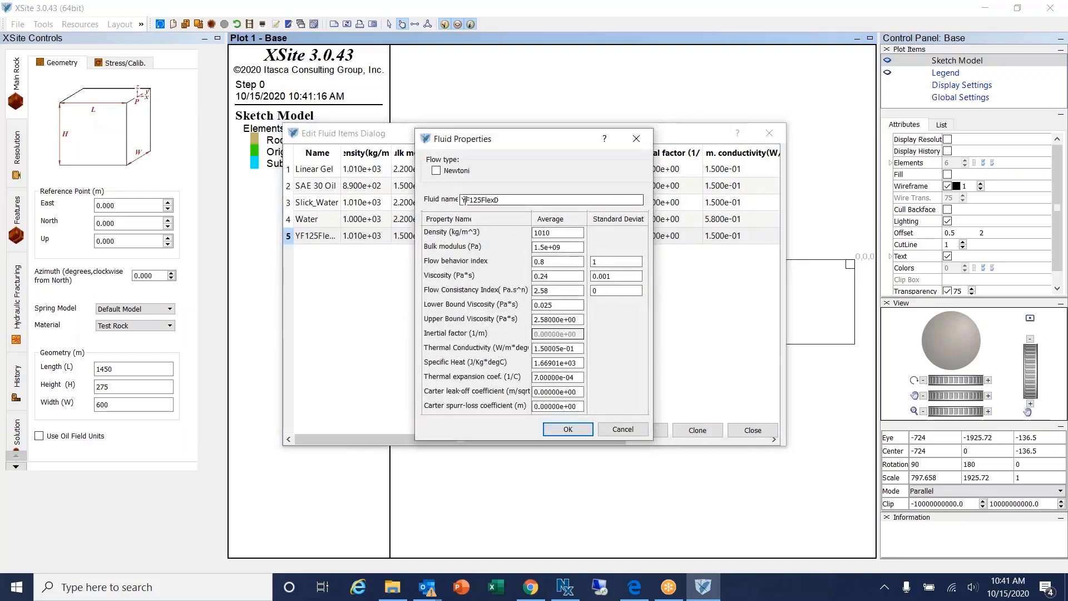
{"action": "left_click", "coordinate": [624, 430]}
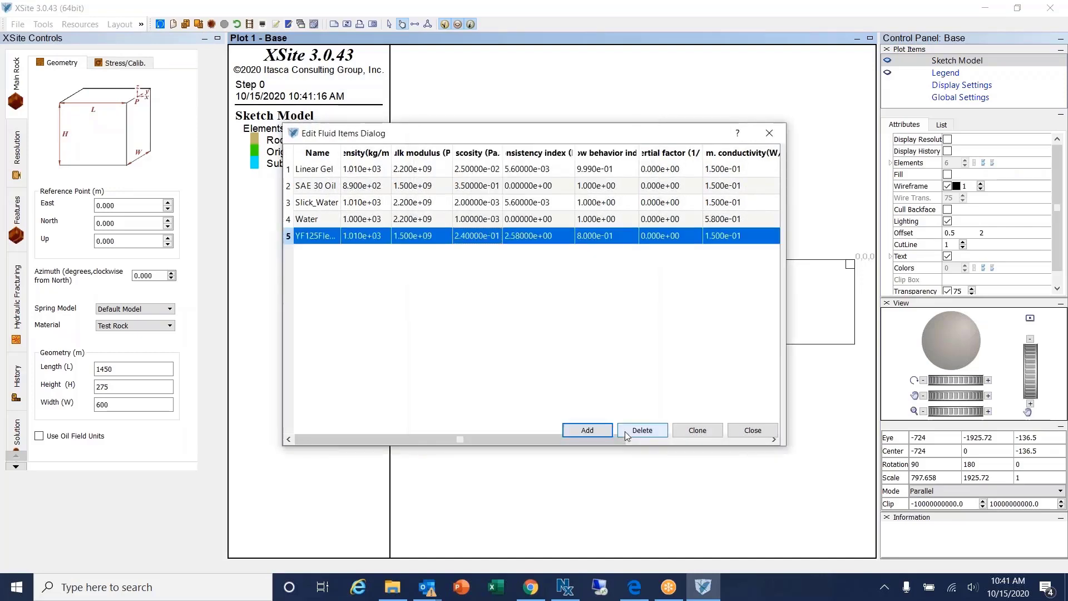
{"action": "left_click", "coordinate": [752, 430]}
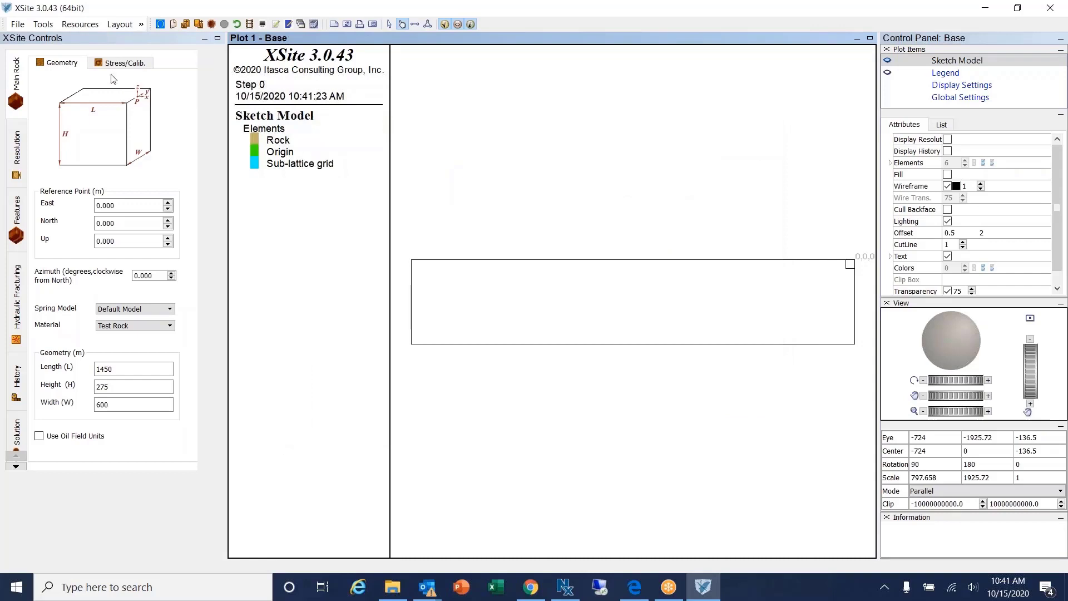
Review the rock materials library and its property values, leaving it unedited.
{"action": "left_click", "coordinate": [82, 25]}
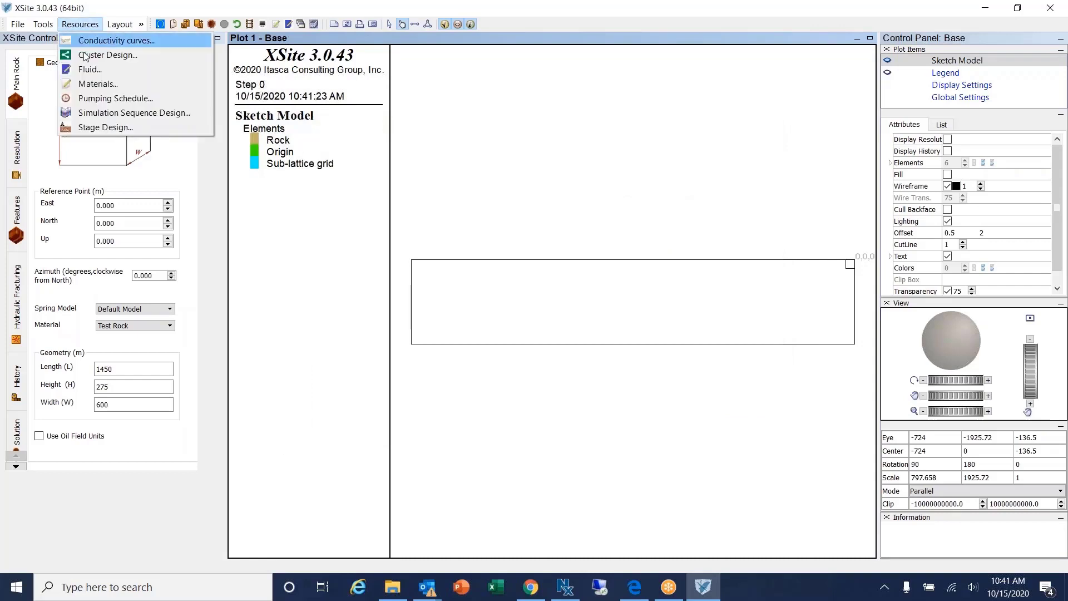
{"action": "left_click", "coordinate": [93, 86]}
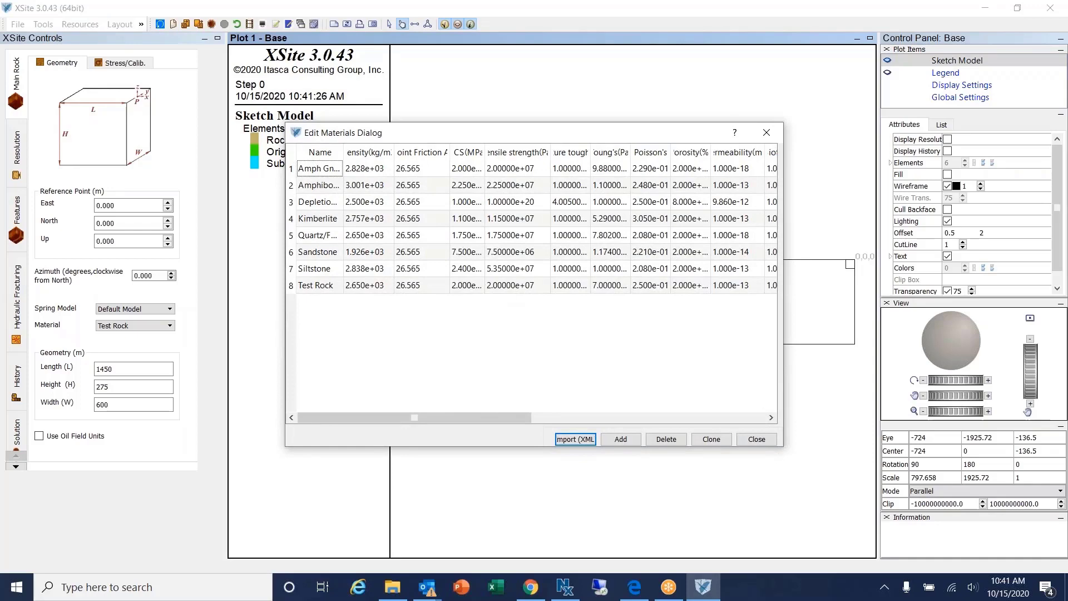
{"action": "left_click", "coordinate": [757, 440]}
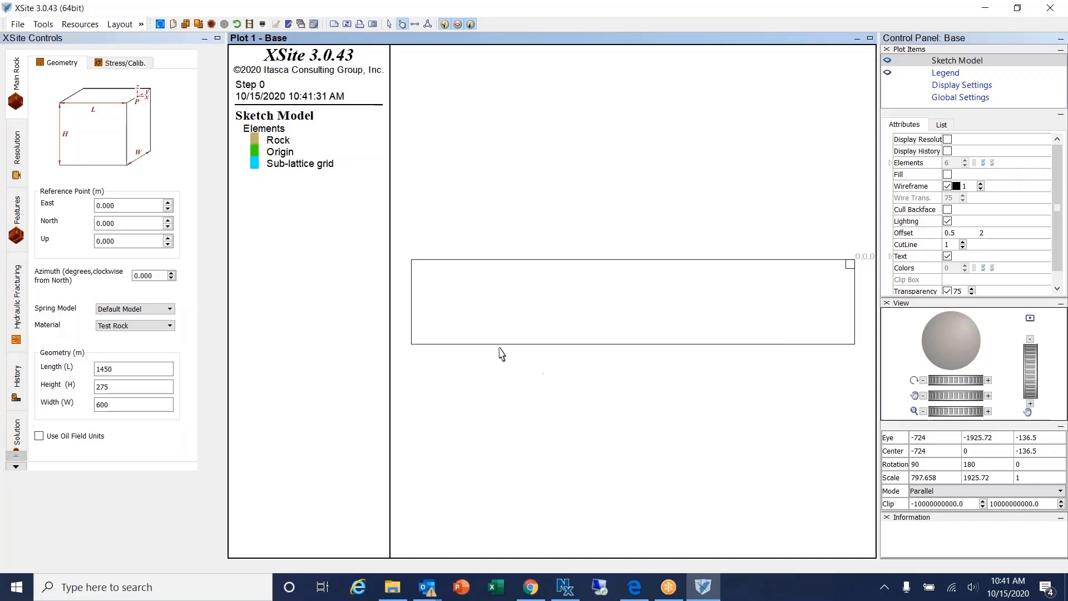
Open the project file example0.xml from the hf/urtec/example folder.
{"action": "left_click", "coordinate": [187, 26]}
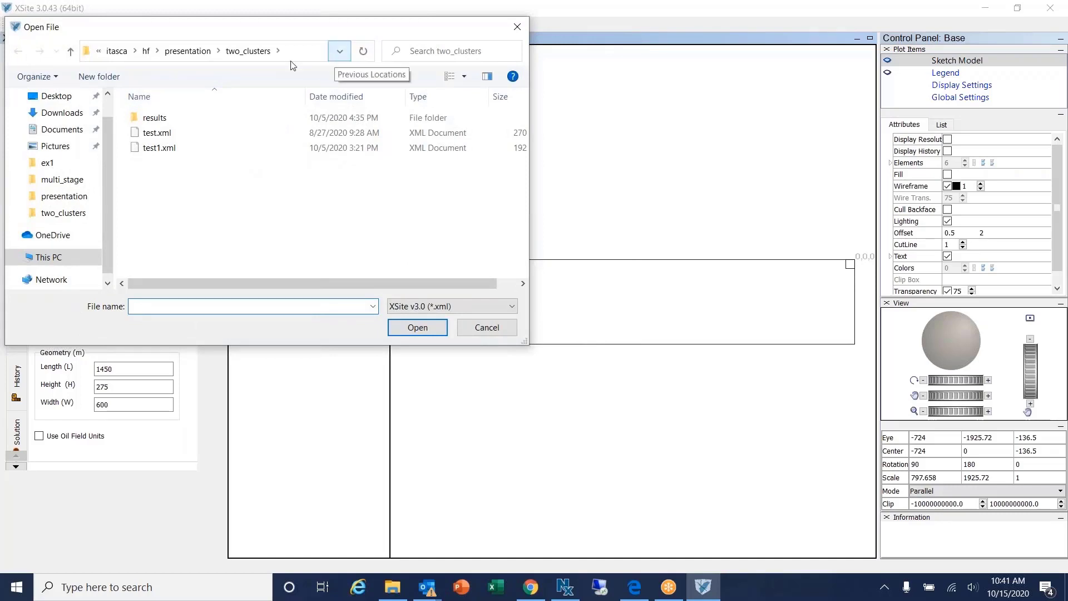
{"action": "left_click", "coordinate": [147, 51]}
{"action": "double_click", "coordinate": [146, 133]}
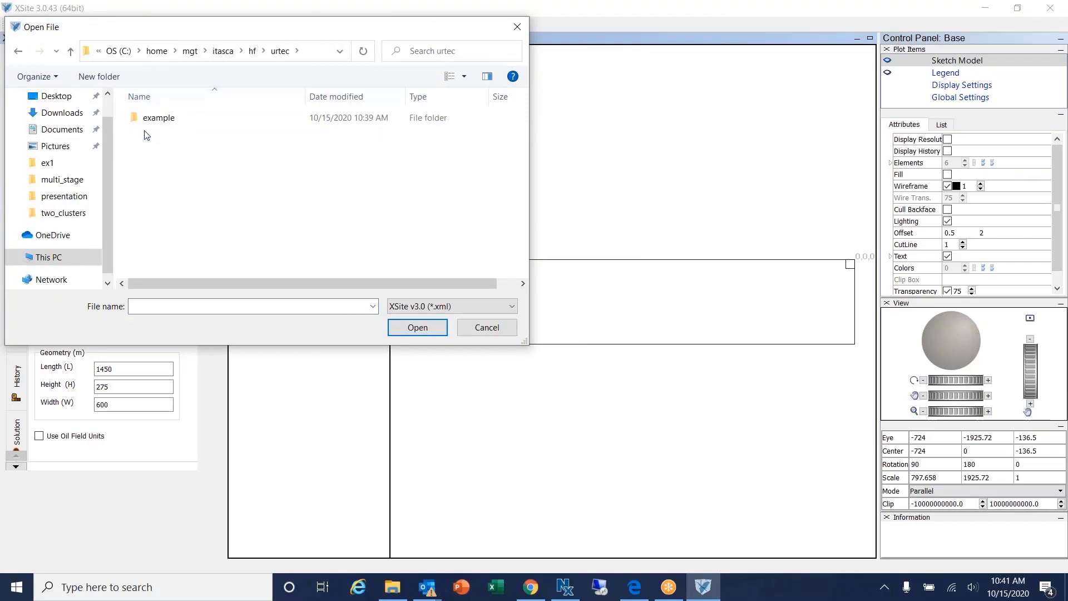
{"action": "double_click", "coordinate": [158, 119]}
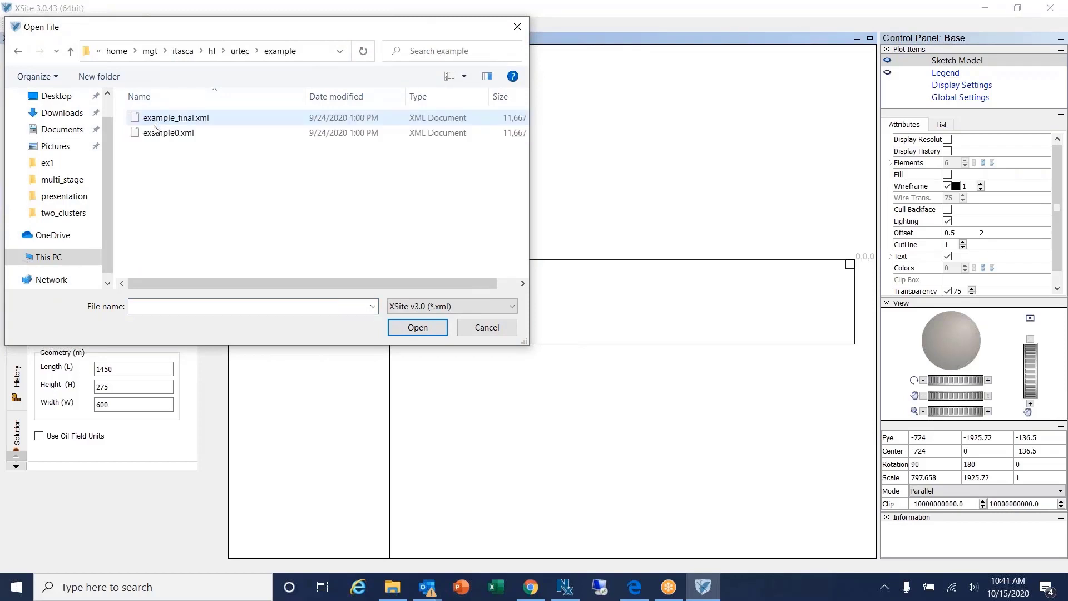
{"action": "left_click", "coordinate": [157, 133]}
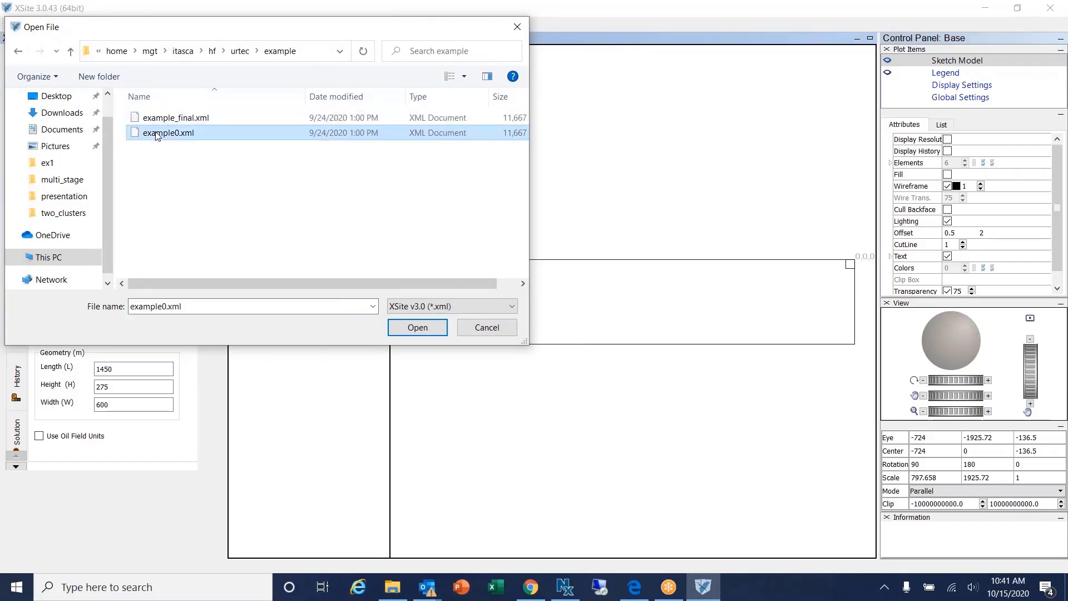
{"action": "left_click", "coordinate": [431, 328]}
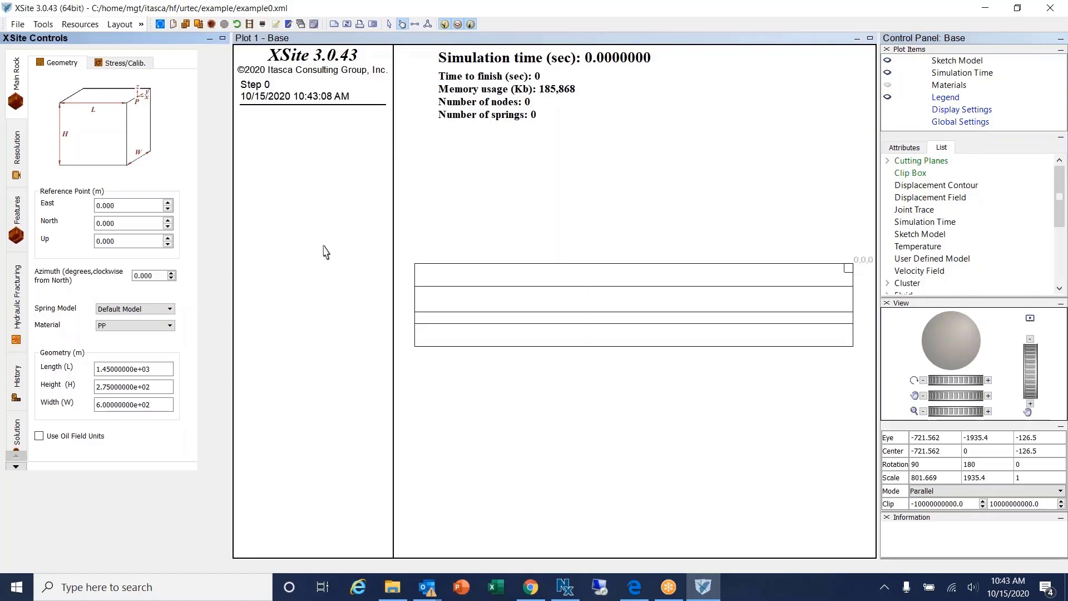
Examine the seams defined among the model's features and select the PP seam.
{"action": "left_click", "coordinate": [16, 234]}
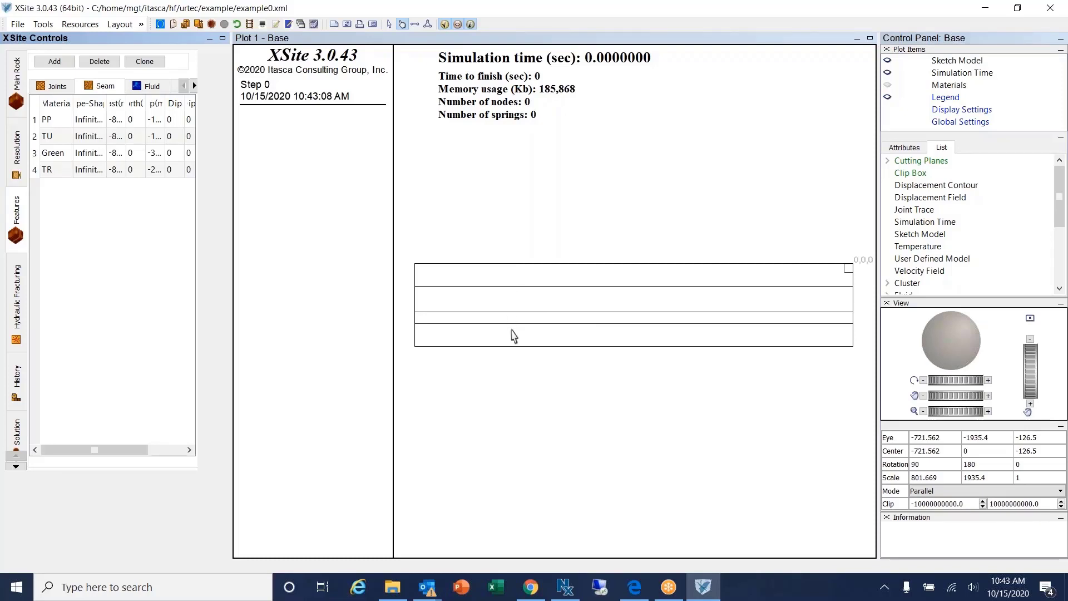
{"action": "left_click", "coordinate": [115, 121]}
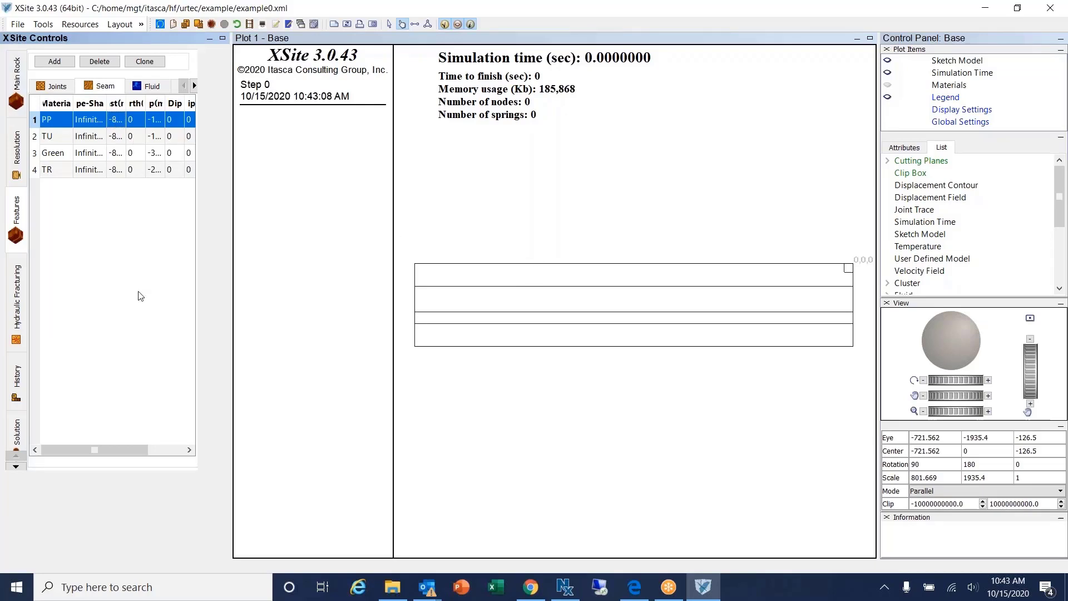
Set the model generation resolution to 10.75e+02 cm in the mechanical solution settings.
{"action": "left_click", "coordinate": [17, 431]}
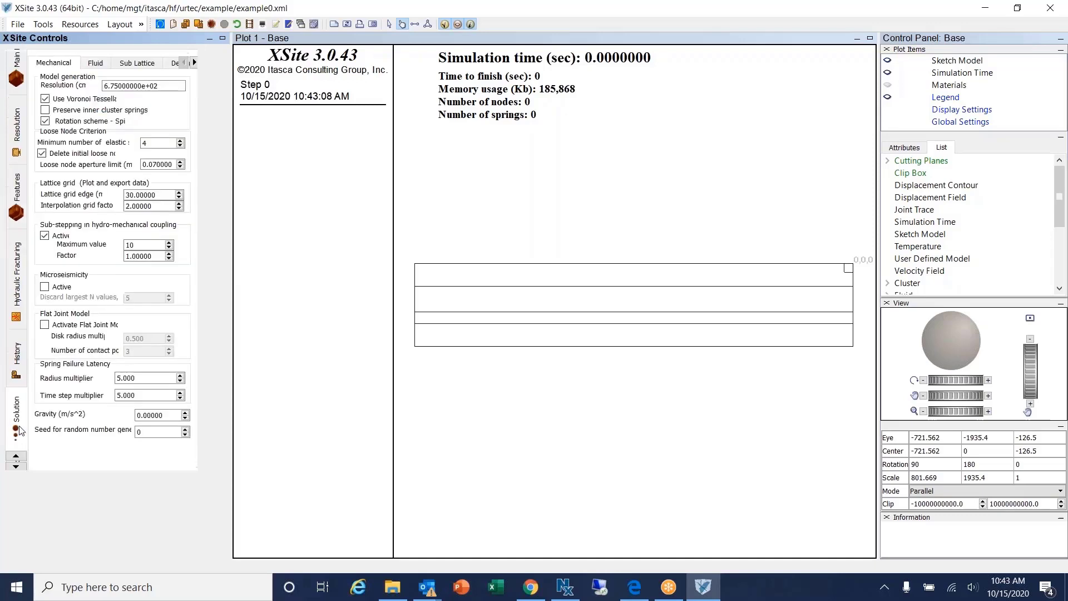
{"action": "left_click_drag", "start_coordinate": [170, 86], "coordinate": [79, 94]}
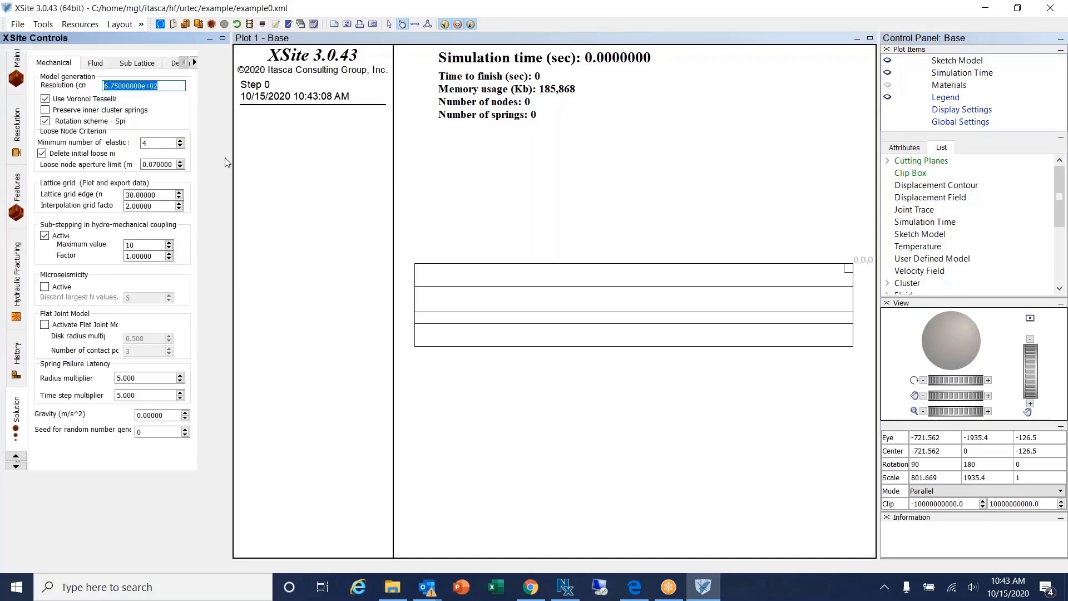
{"action": "key", "text": "Right"}
{"action": "key", "text": "BackSpace"}
{"action": "type", "text": "10"}
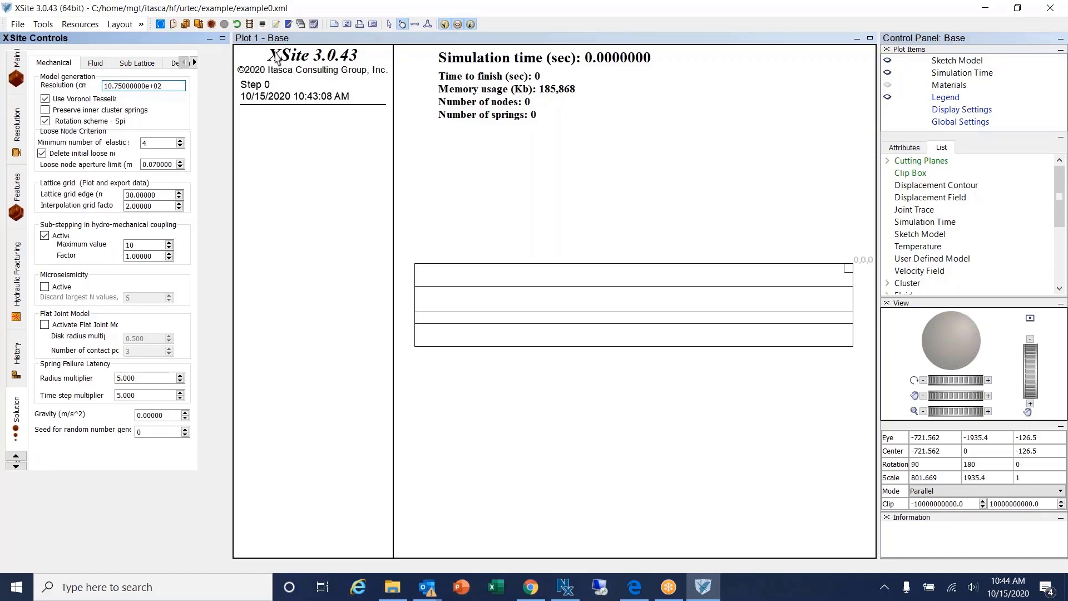
Try to run the simulation for 0 seconds with mechanical and fluid modes active.
{"action": "left_click", "coordinate": [212, 24]}
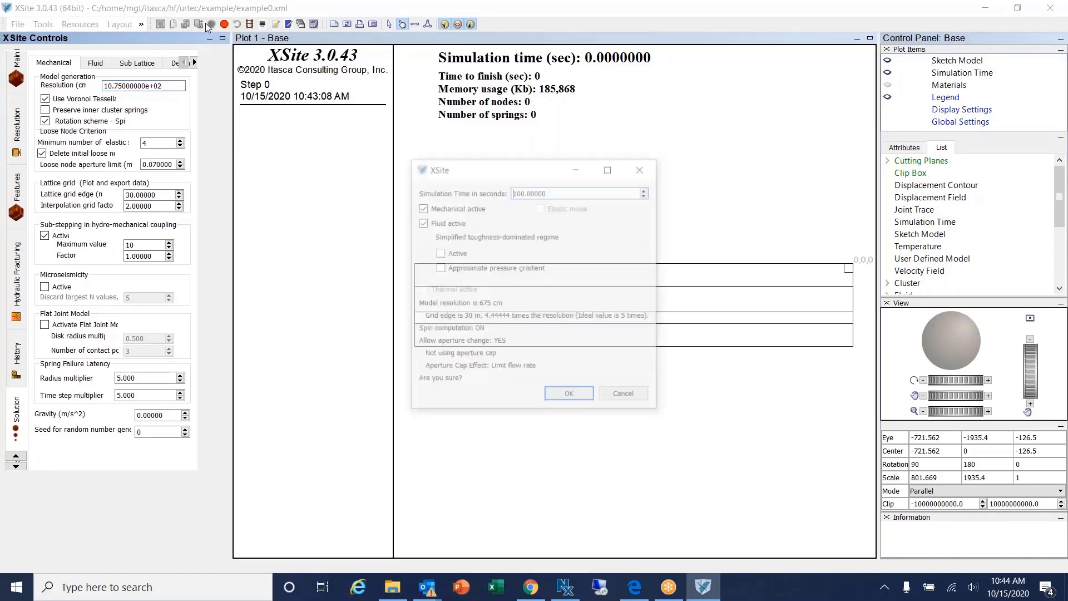
{"action": "double_click", "coordinate": [558, 193]}
{"action": "type", "text": "0"}
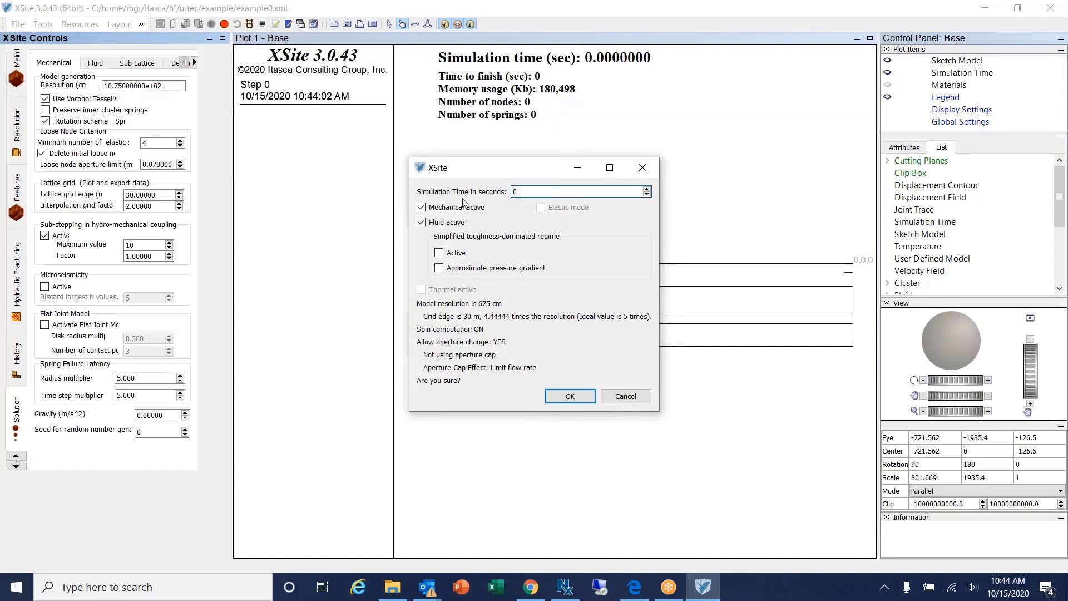
{"action": "left_click", "coordinate": [564, 397]}
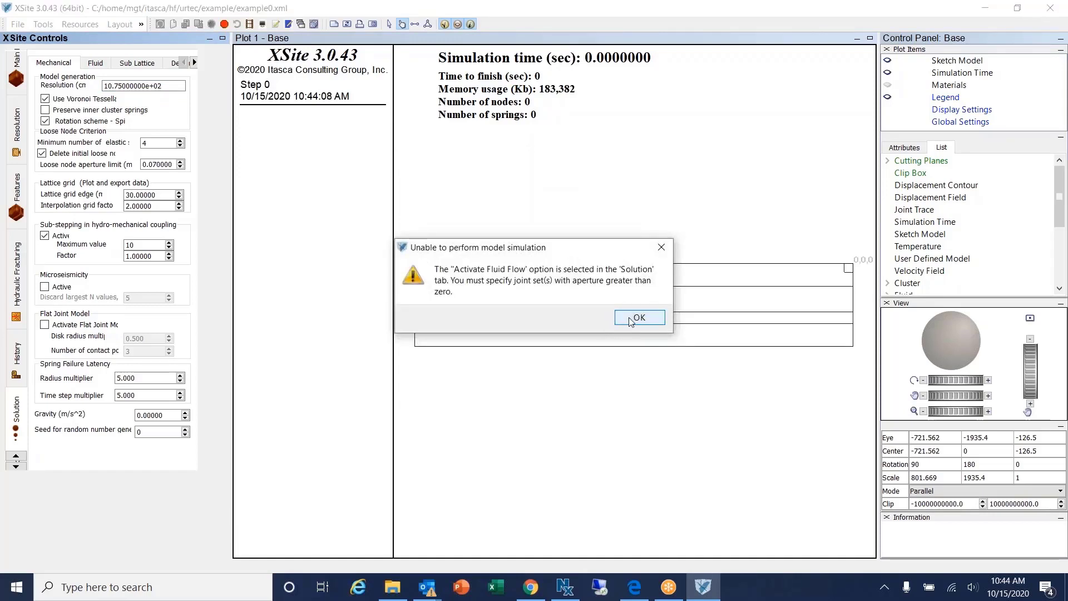
{"action": "left_click", "coordinate": [631, 319]}
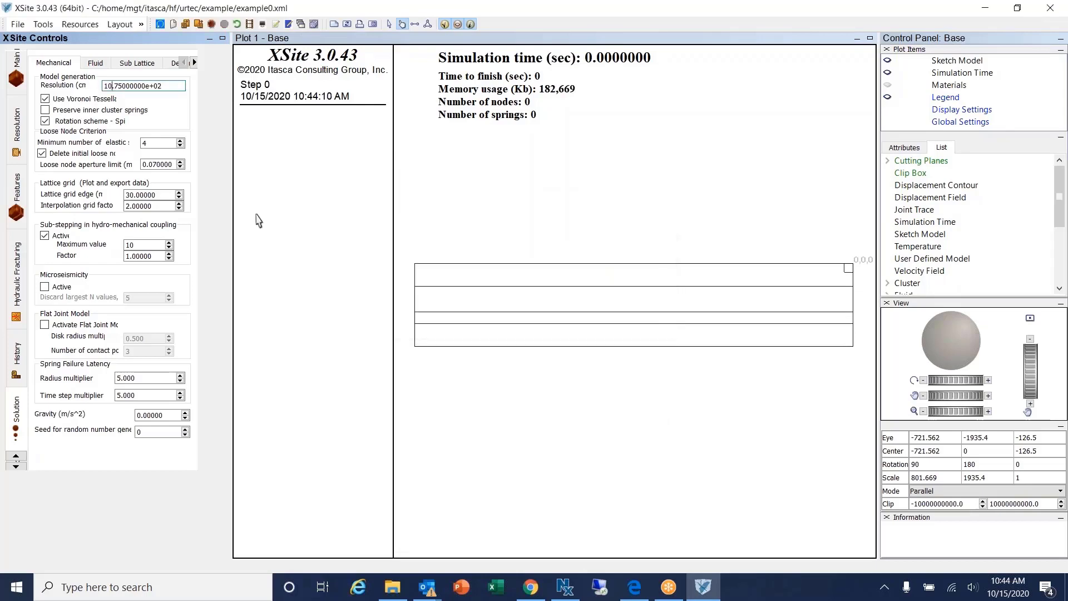
Deactivate fluid flow in the solution settings and run the zero-second simulation to build the lattice model, accepting the notices.
{"action": "left_click", "coordinate": [95, 63]}
{"action": "left_click", "coordinate": [77, 83]}
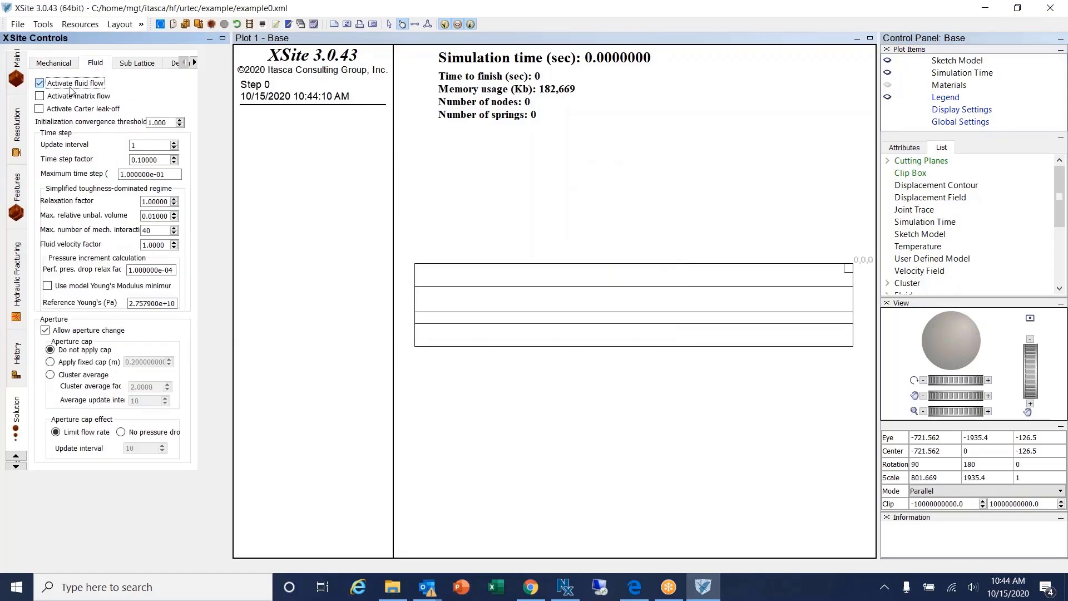
{"action": "left_click", "coordinate": [212, 24]}
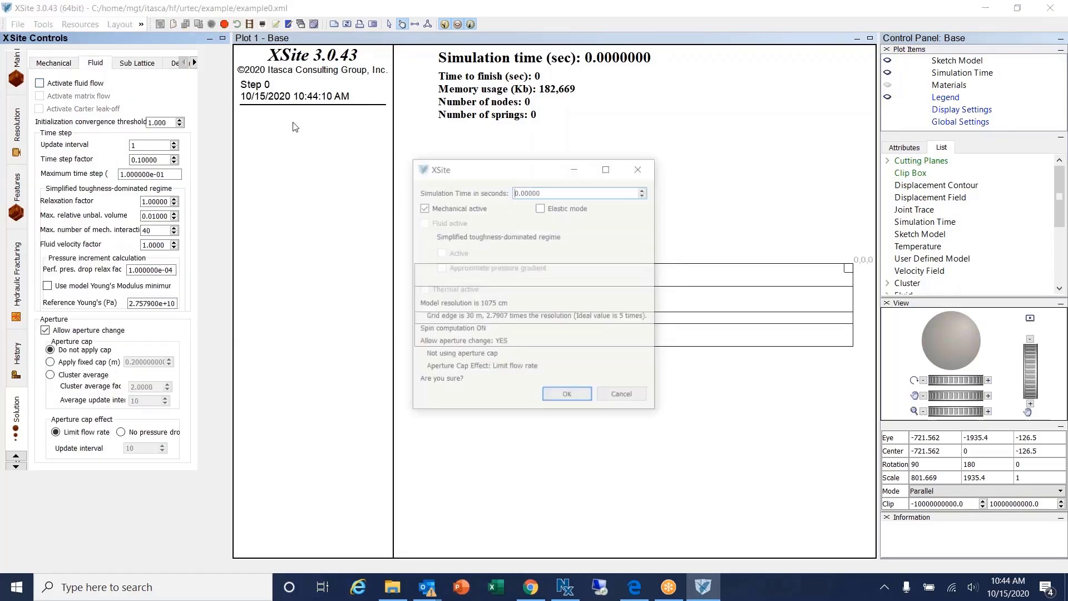
{"action": "left_click", "coordinate": [572, 395]}
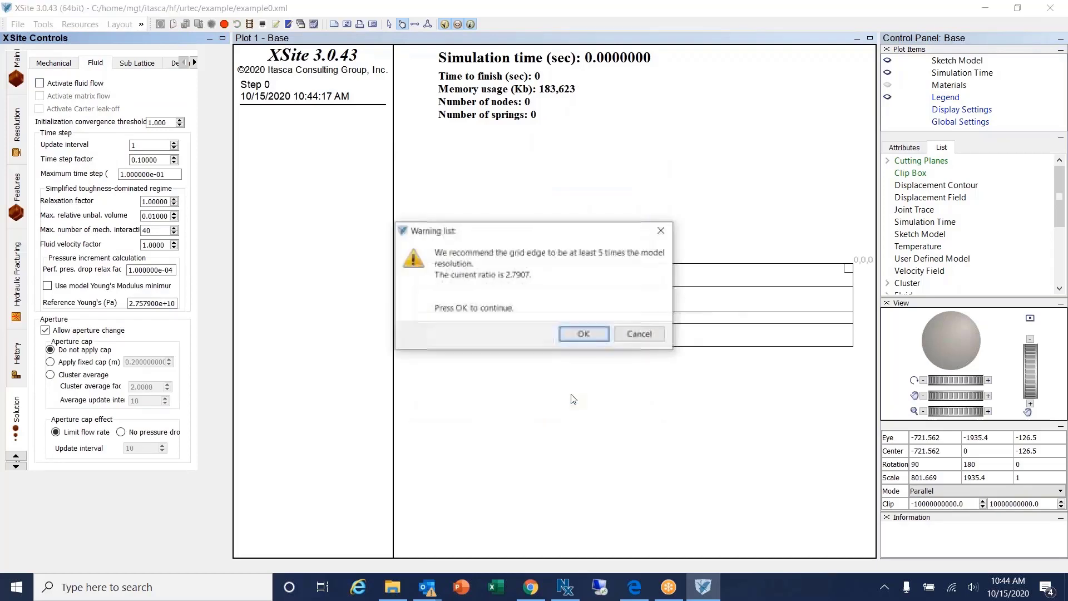
{"action": "left_click", "coordinate": [579, 334]}
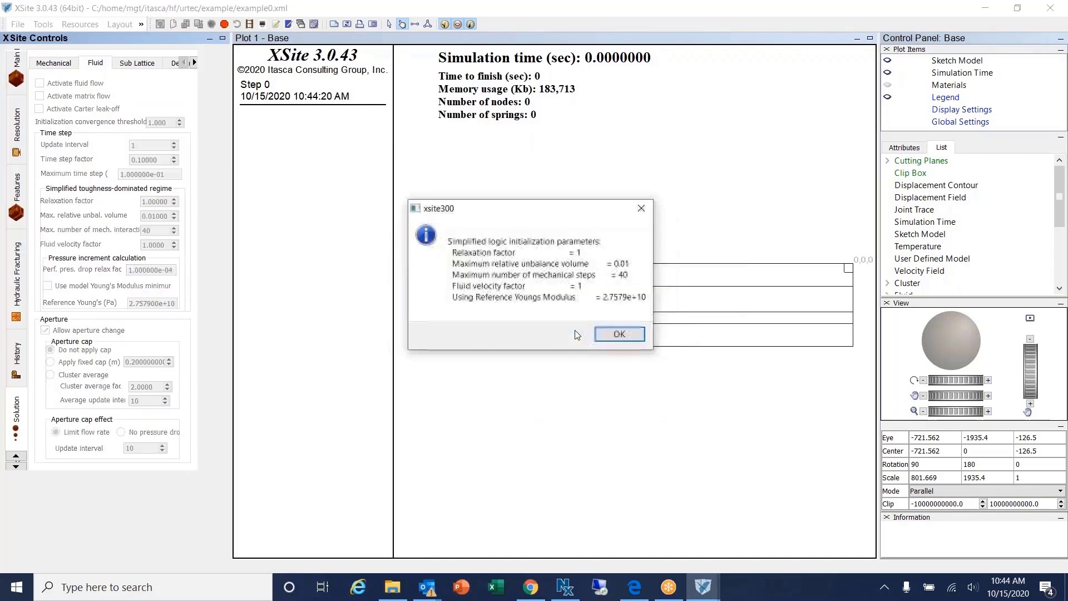
{"action": "left_click", "coordinate": [633, 335]}
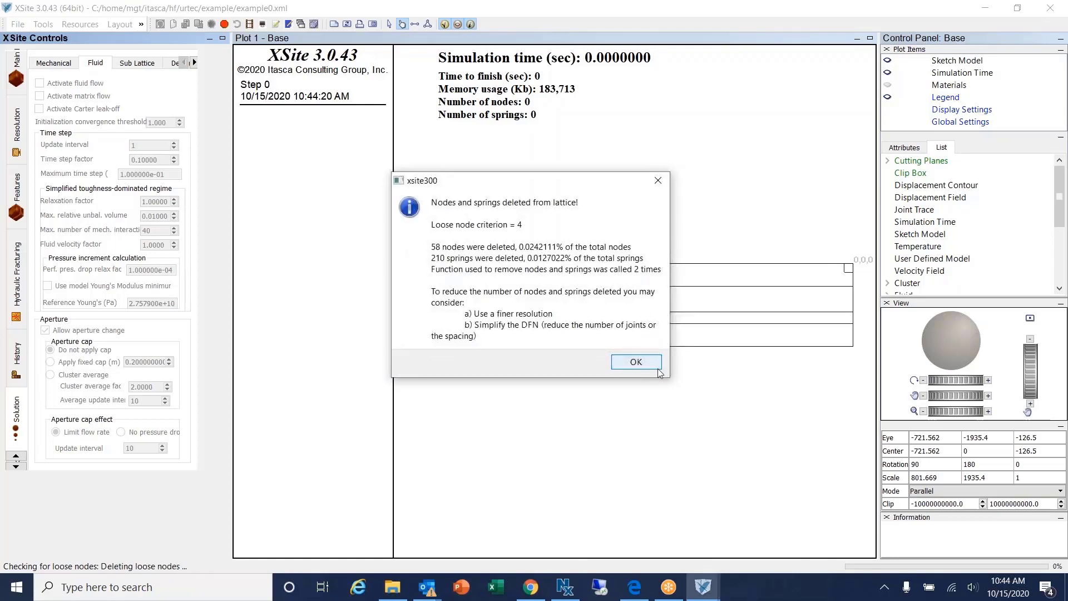
{"action": "left_click", "coordinate": [636, 362]}
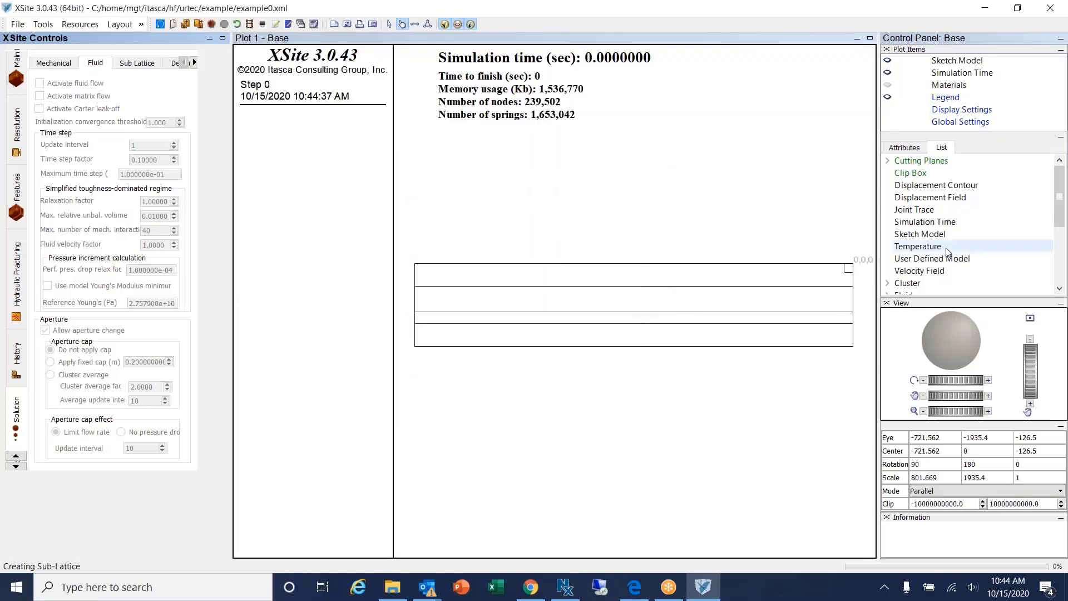
Add a materials plot item to the view to colour the model's rock layers by material.
{"action": "scroll", "coordinate": [953, 255], "scroll_direction": "down", "scroll_amount": 1}
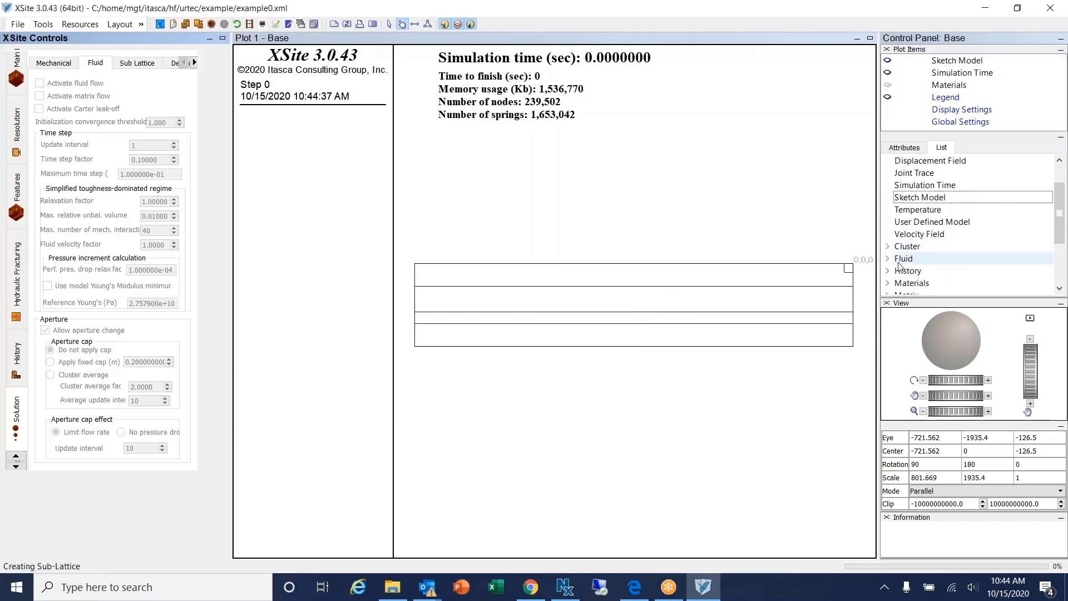
{"action": "scroll", "coordinate": [937, 270], "scroll_direction": "down", "scroll_amount": 2}
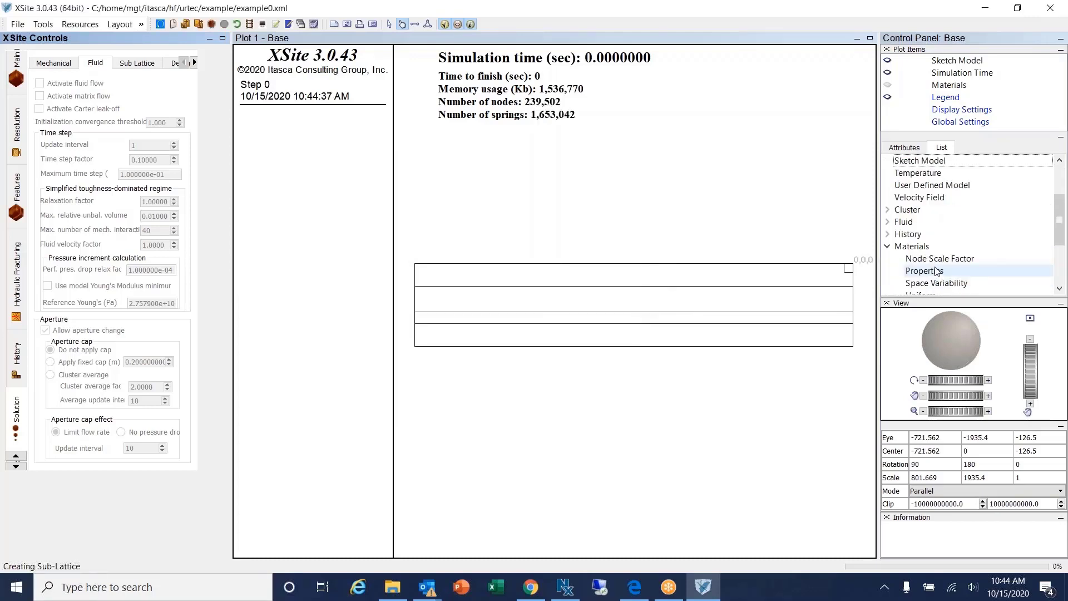
{"action": "left_click", "coordinate": [927, 258]}
{"action": "double_click", "coordinate": [927, 259]}
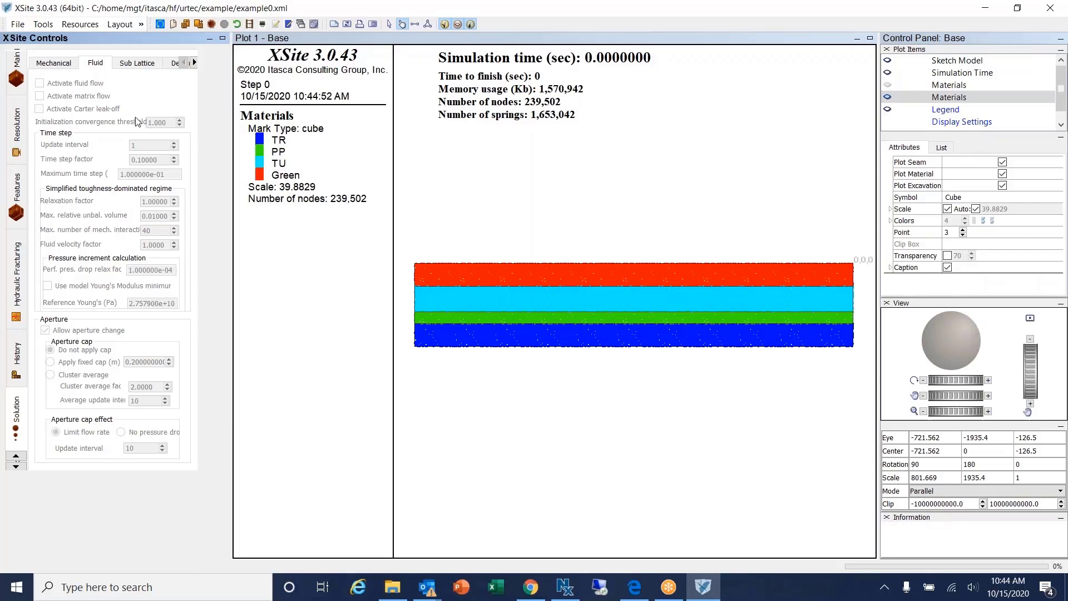
Review the PP seam's reference point and thickness in its properties, closing them without changes.
{"action": "left_click", "coordinate": [16, 187]}
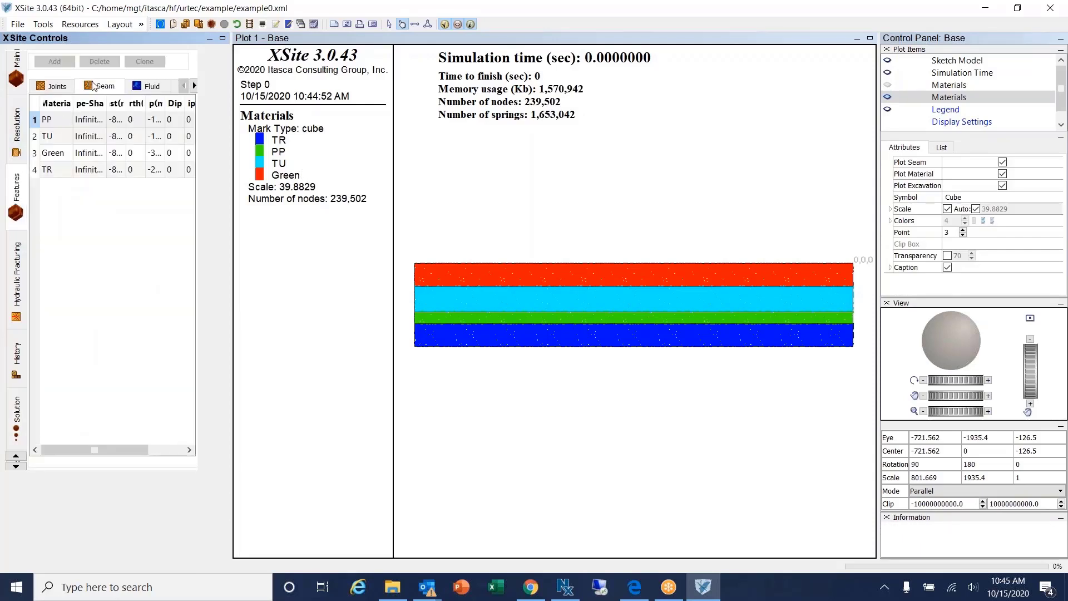
{"action": "double_click", "coordinate": [108, 121]}
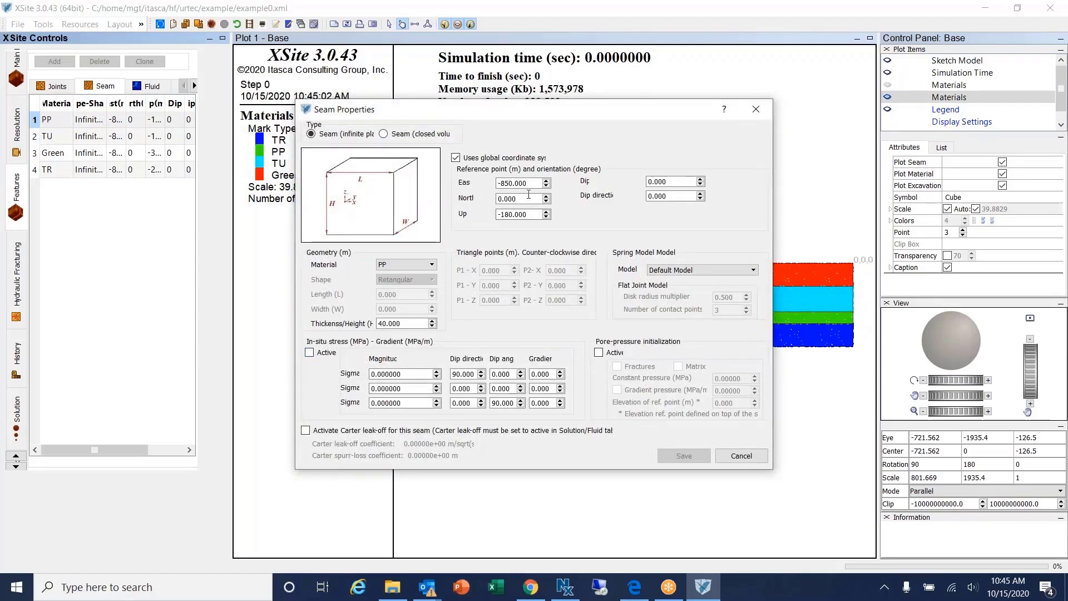
{"action": "left_click", "coordinate": [530, 215]}
{"action": "left_click", "coordinate": [406, 324]}
{"action": "double_click", "coordinate": [393, 328]}
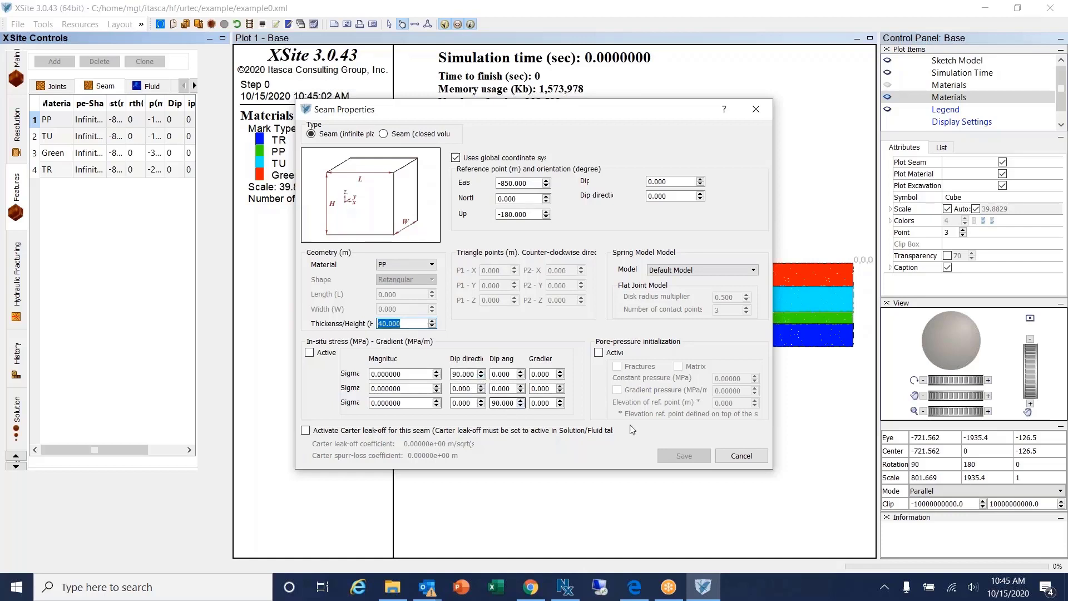
{"action": "left_click", "coordinate": [741, 456]}
Review the properties of the TU and TR seams, closing each without changes.
{"action": "double_click", "coordinate": [113, 143]}
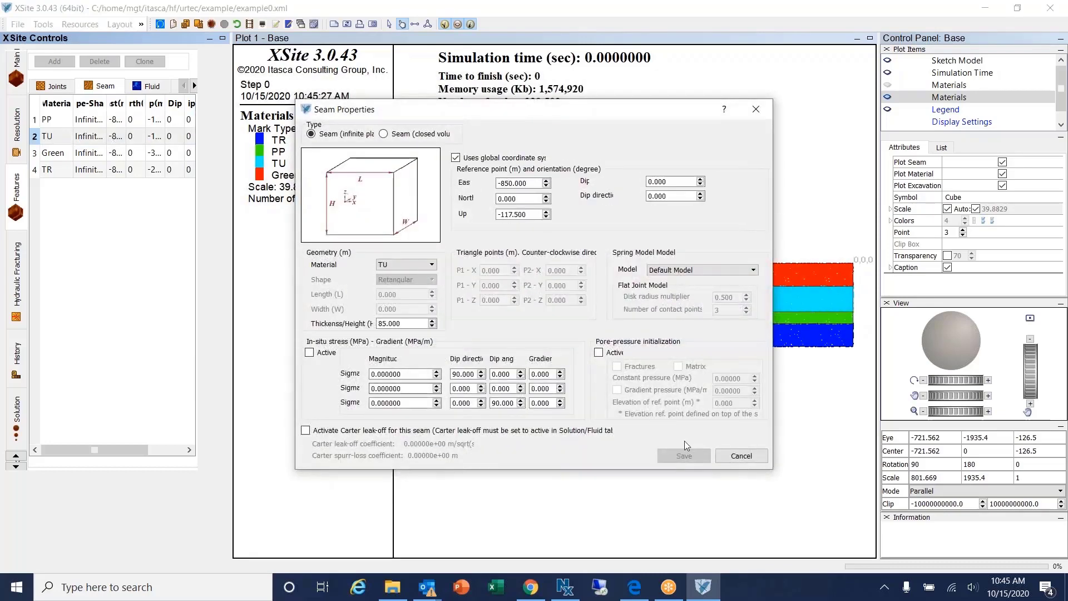
{"action": "left_click", "coordinate": [741, 456]}
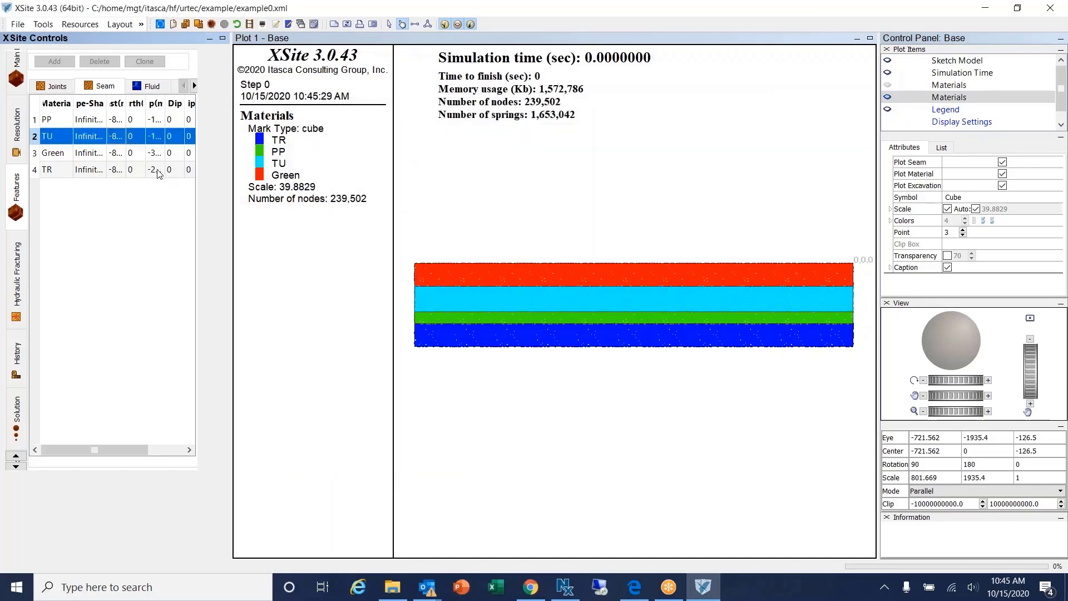
{"action": "double_click", "coordinate": [157, 170]}
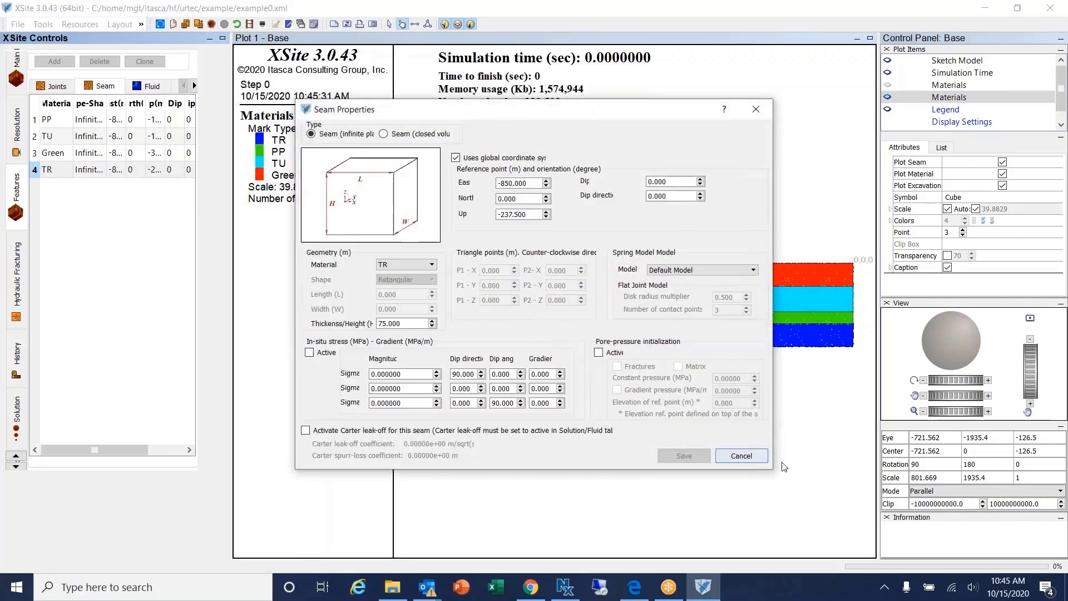
{"action": "left_click", "coordinate": [760, 459]}
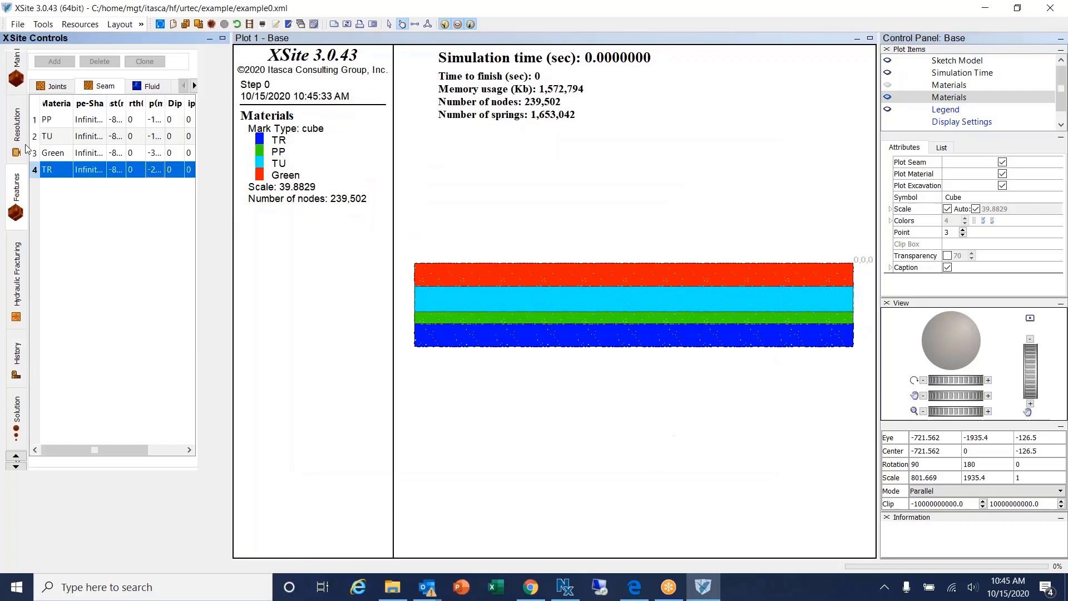
Show the main rock's in-situ stress settings and reset the built model to make its inputs editable.
{"action": "left_click", "coordinate": [19, 66]}
{"action": "left_click", "coordinate": [106, 64]}
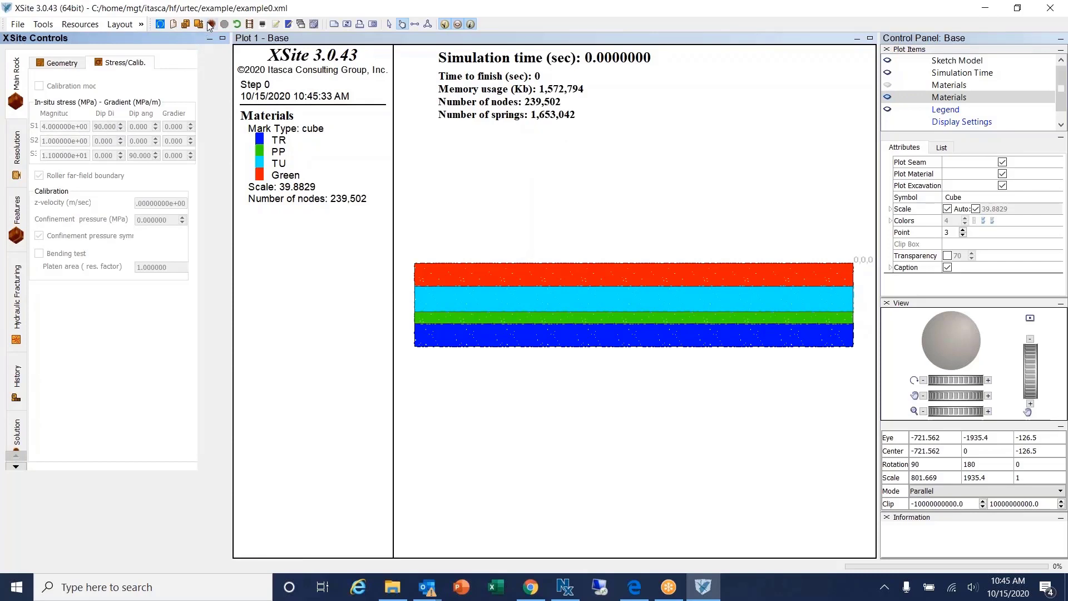
{"action": "left_click", "coordinate": [160, 24]}
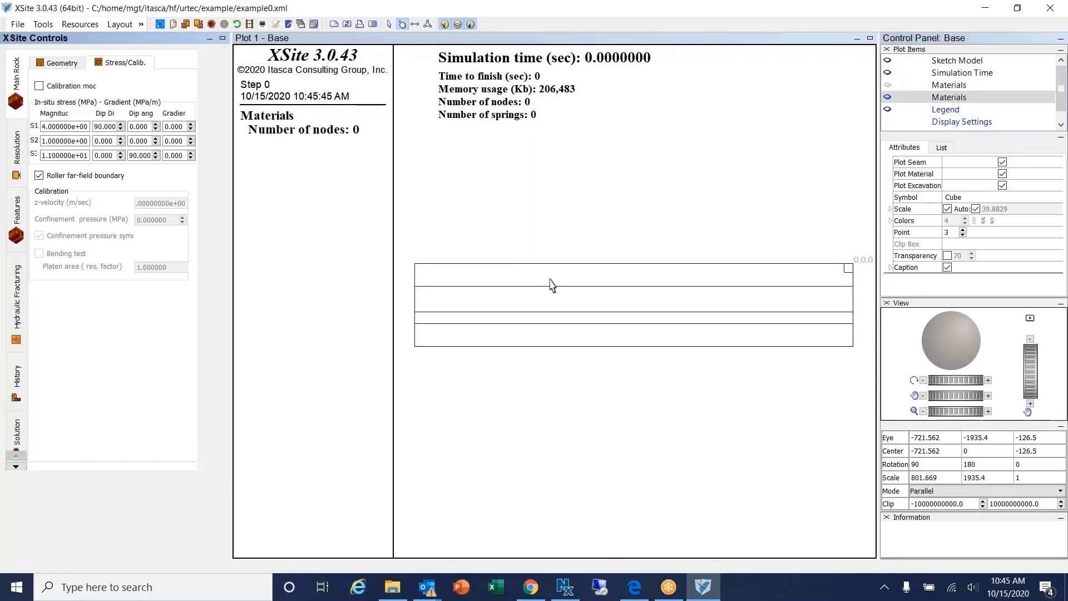
Start a DXF import of DFN and seams, choose DFN_020.dxf from the example folder, and read its layers.
{"action": "left_click", "coordinate": [18, 25]}
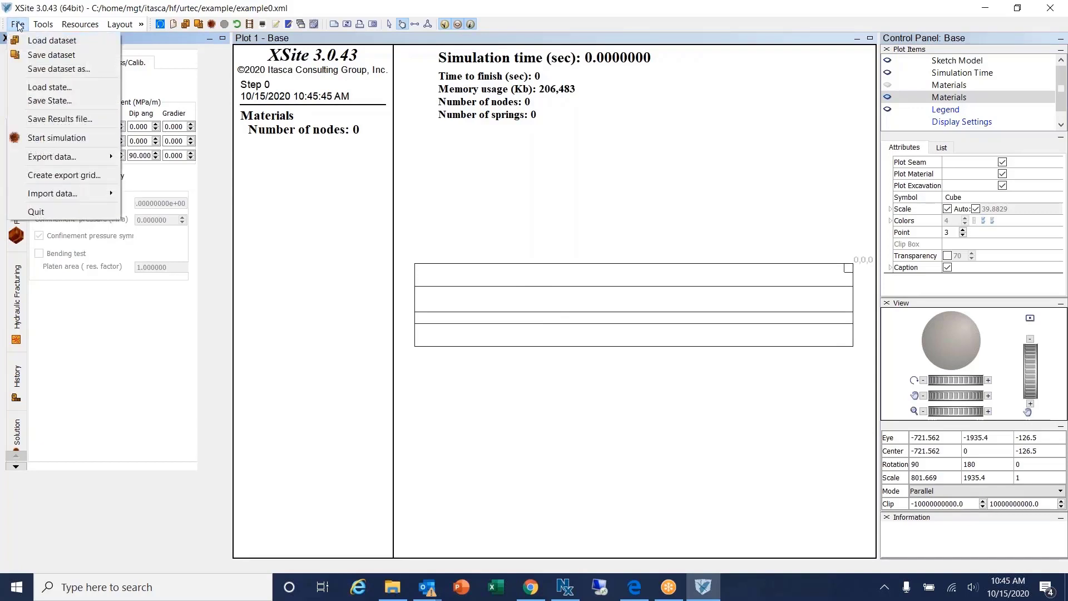
{"action": "mouse_move", "coordinate": [64, 199]}
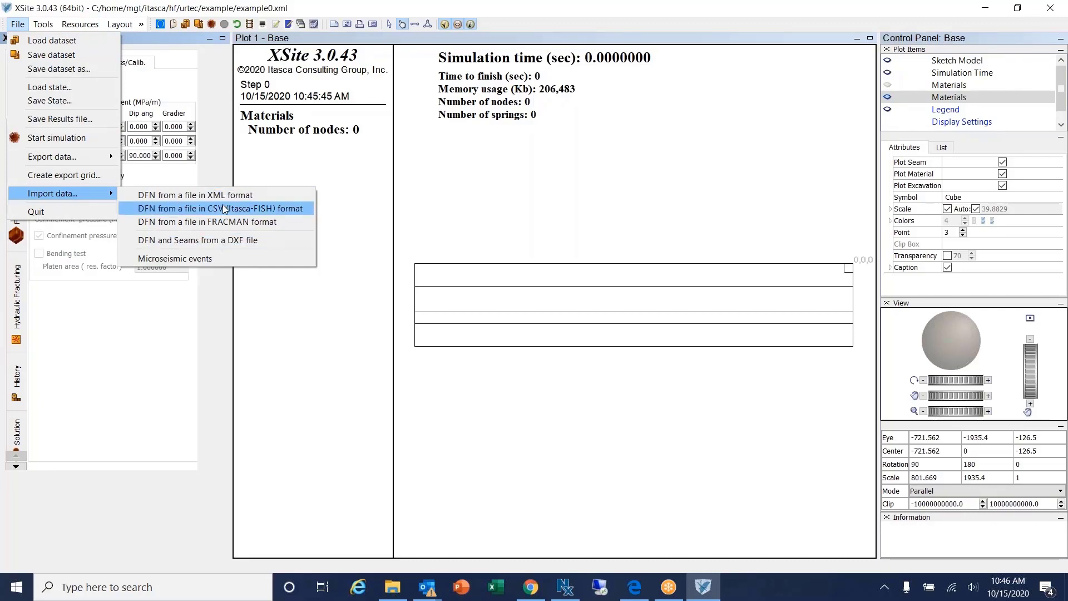
{"action": "left_click", "coordinate": [254, 241]}
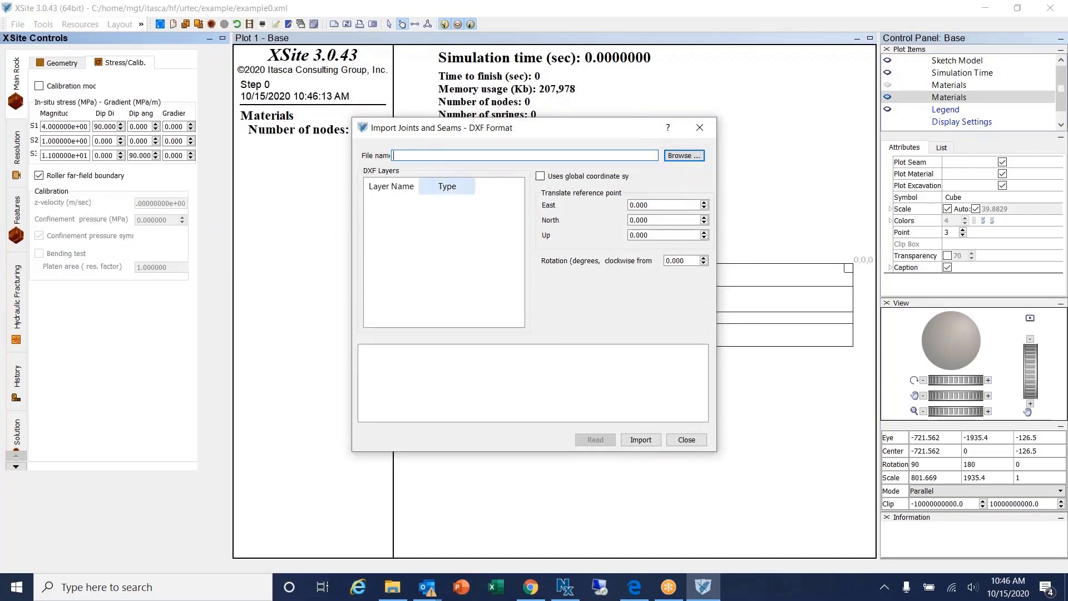
{"action": "left_click", "coordinate": [672, 158]}
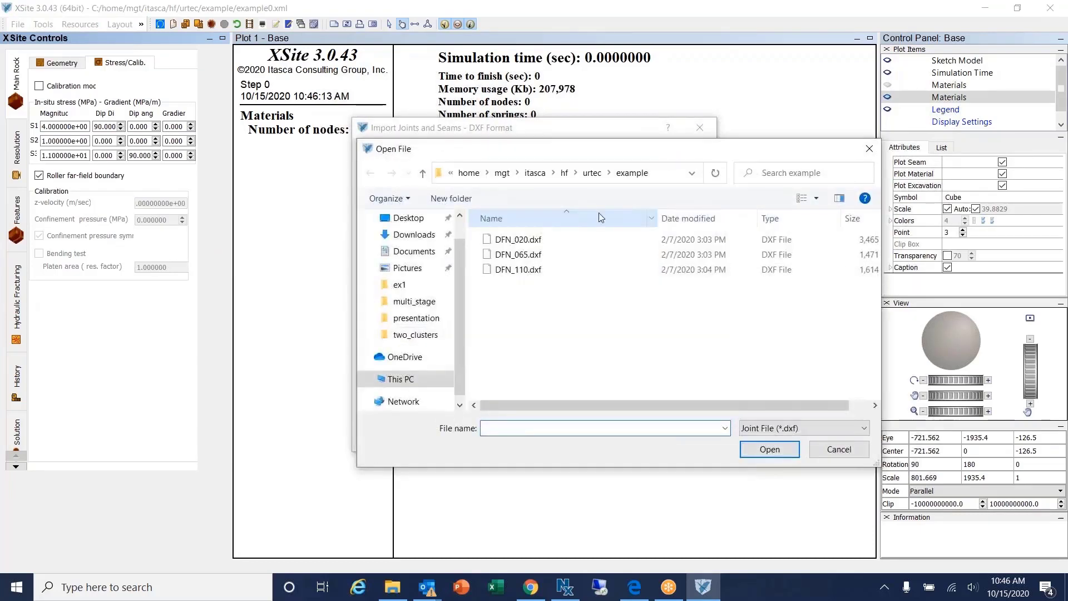
{"action": "left_click", "coordinate": [523, 240]}
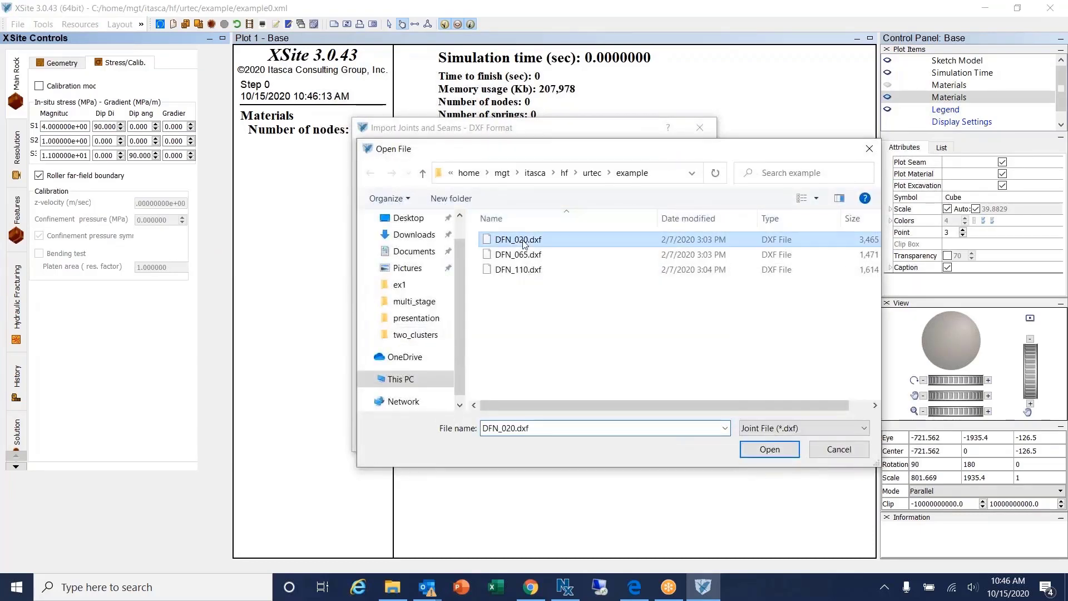
{"action": "left_click", "coordinate": [769, 449]}
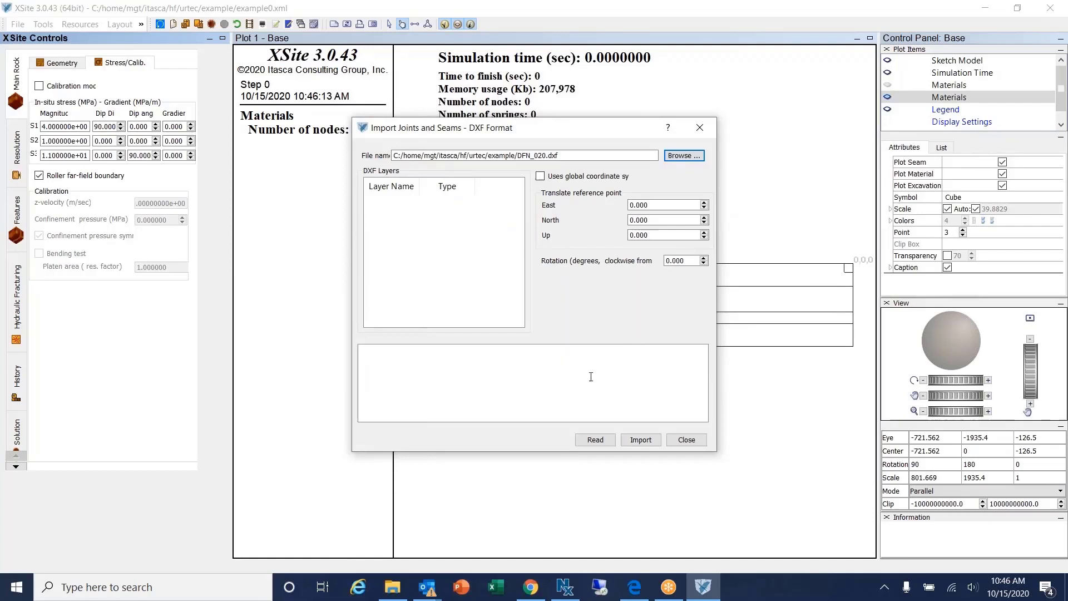
{"action": "left_click", "coordinate": [597, 442]}
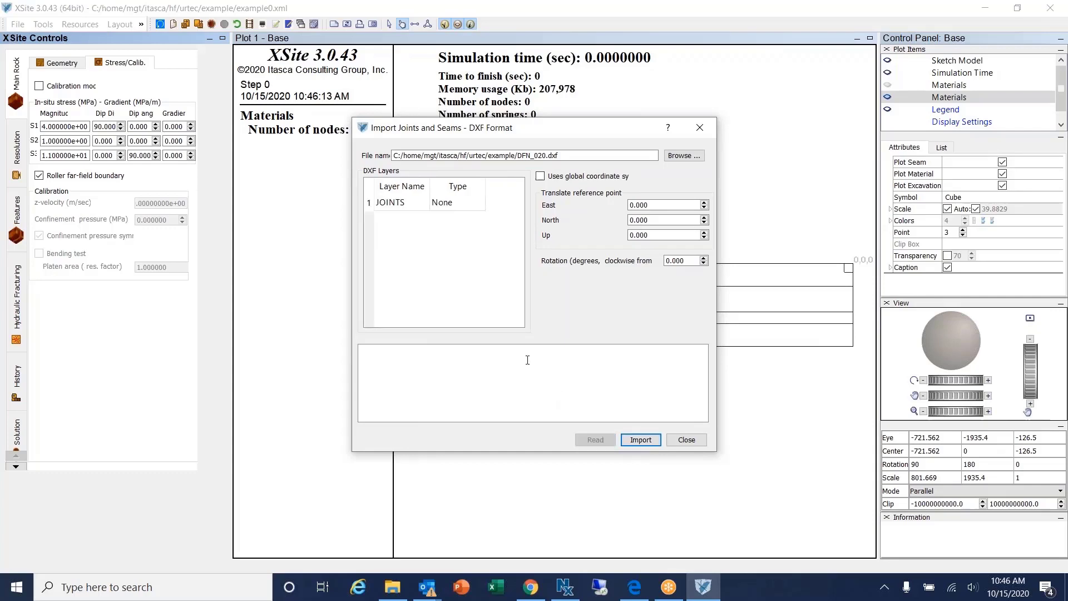
Label the JOINTS layer as joints with a fluid aperture of 0.0001 m, mark it impermeable, and import it.
{"action": "double_click", "coordinate": [396, 201]}
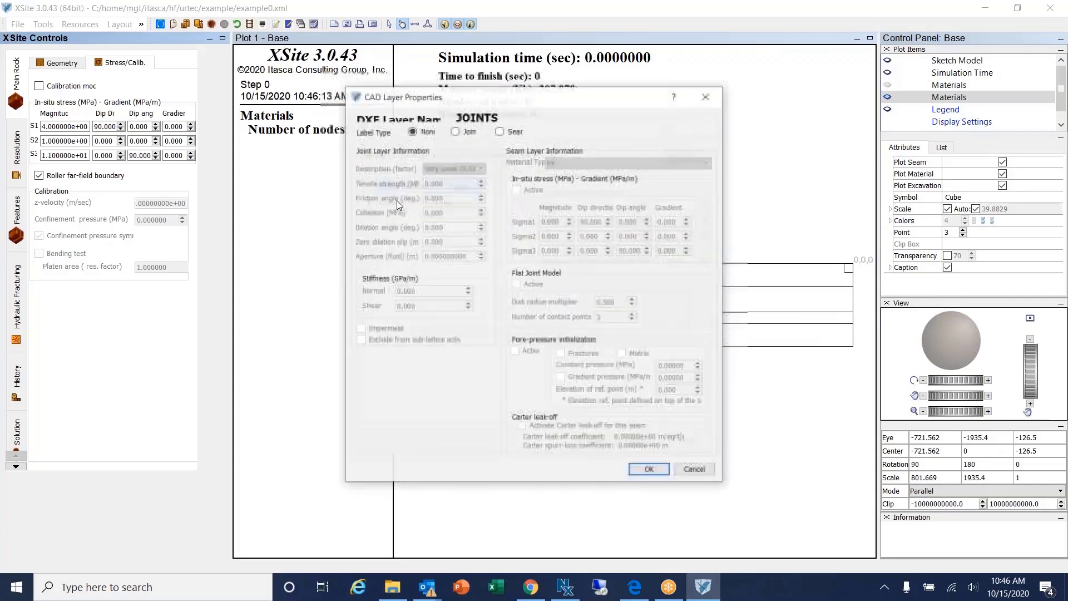
{"action": "left_click", "coordinate": [458, 133]}
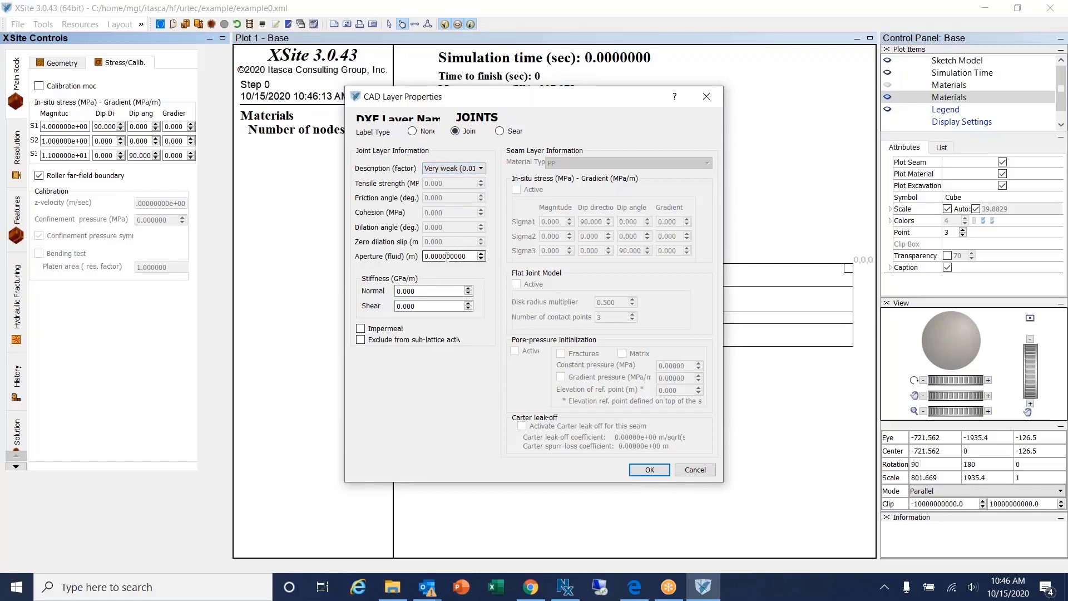
{"action": "left_click_drag", "start_coordinate": [442, 257], "coordinate": [478, 251]}
{"action": "type", "text": "1"}
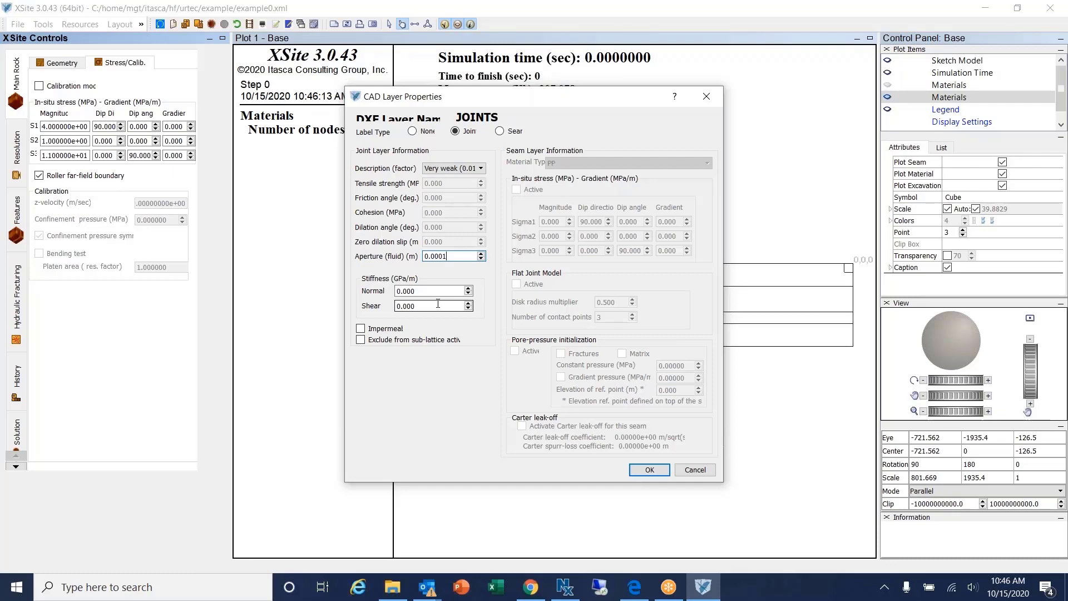
{"action": "left_click", "coordinate": [361, 329]}
{"action": "left_click", "coordinate": [650, 470]}
{"action": "left_click", "coordinate": [639, 439]}
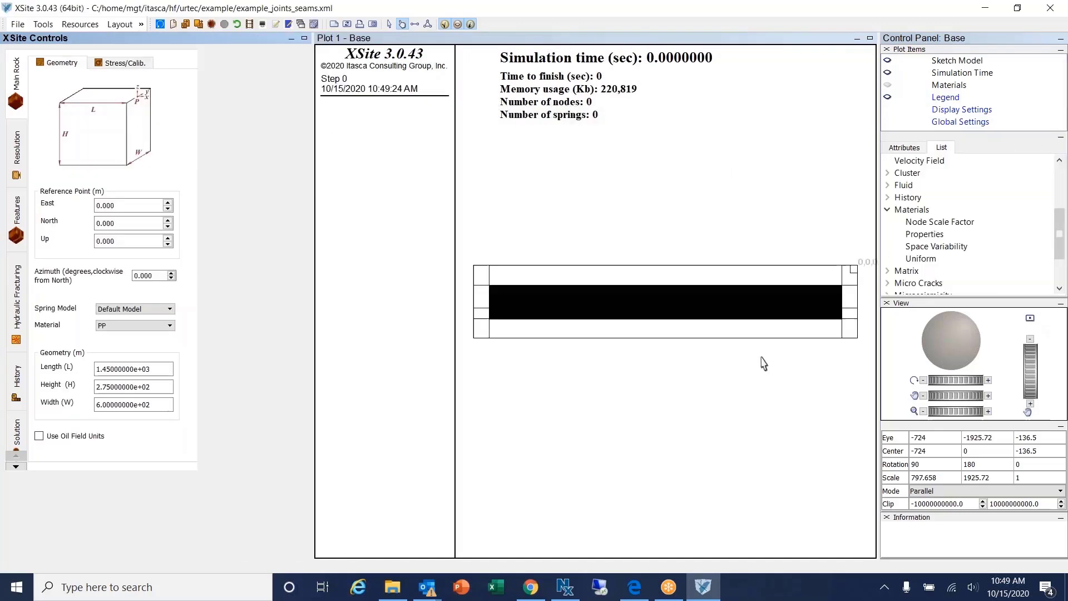
Set the view's first rotation angle to 0 to look down on the joint network in plan.
{"action": "double_click", "coordinate": [913, 465]}
{"action": "type", "text": "0"}
{"action": "key", "text": "Tab"}
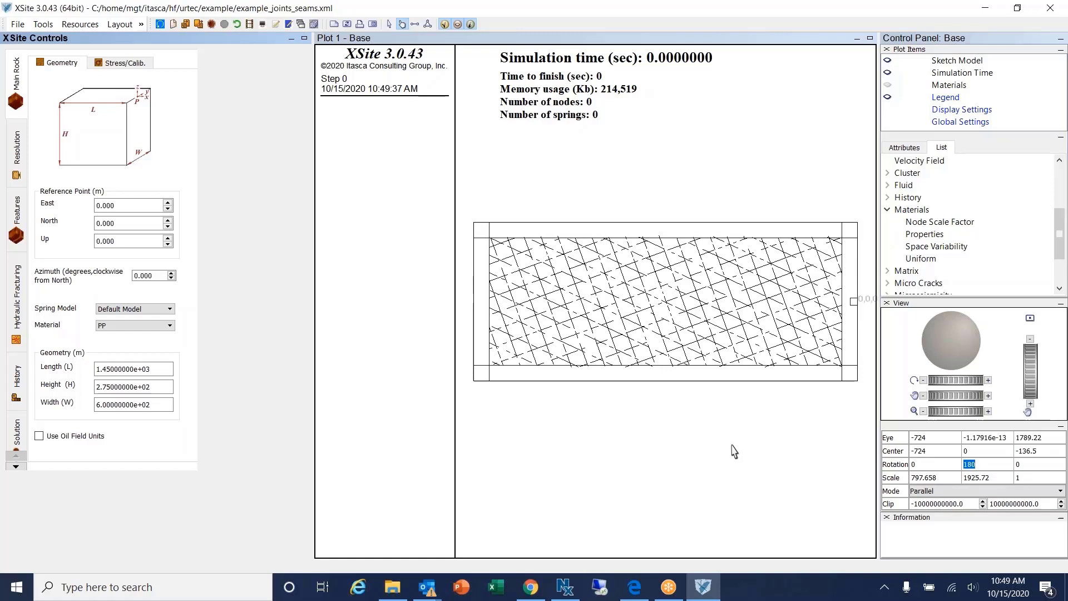
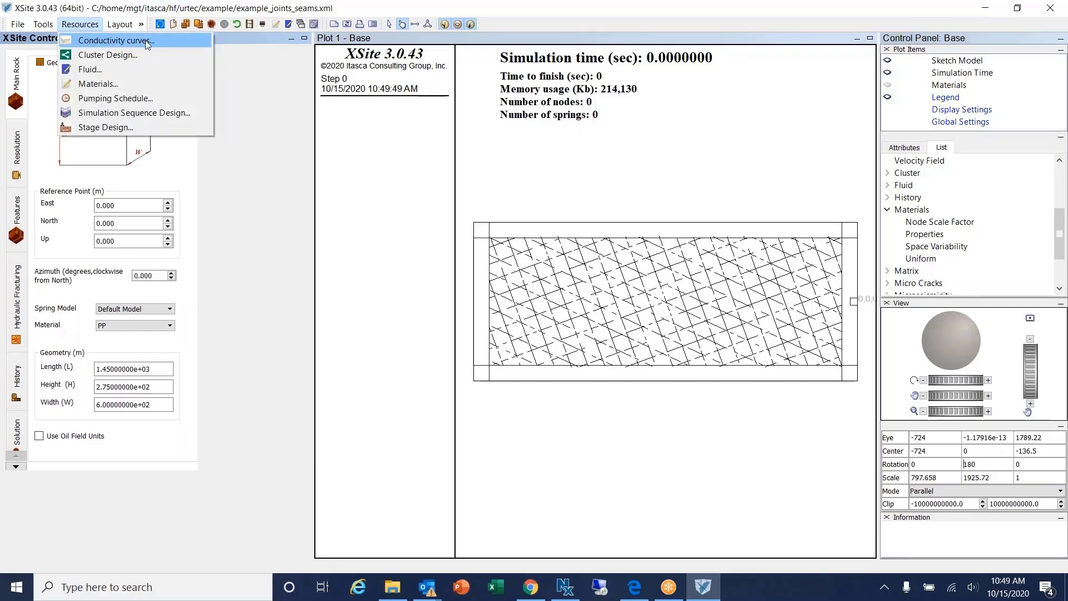
Open the cluster designs and examine C1's shape, radius, perforation, joint and history settings, leaving them as they are.
{"action": "left_click", "coordinate": [112, 56]}
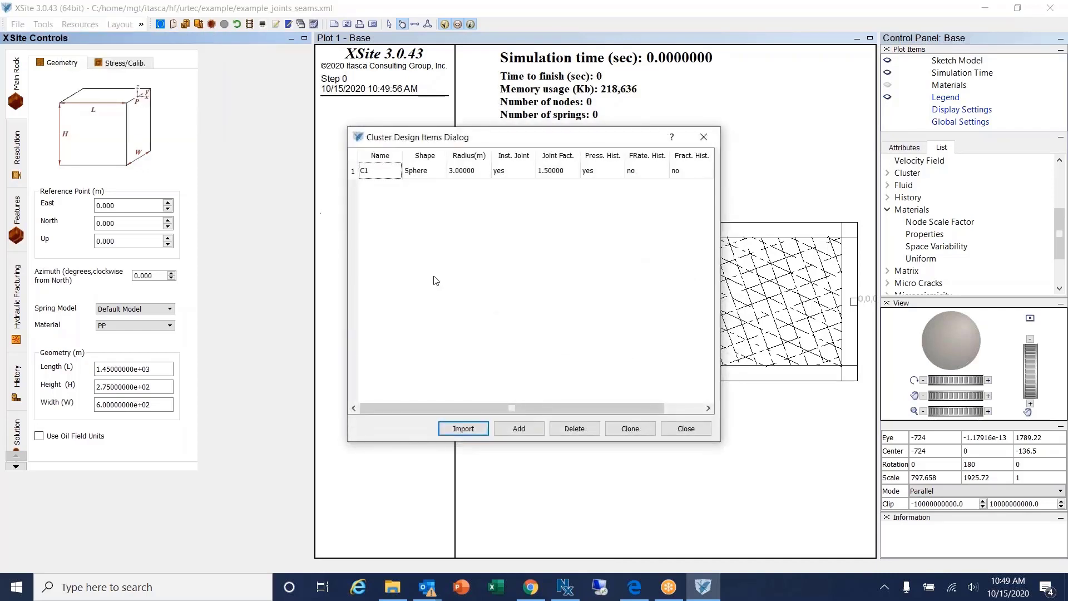
{"action": "double_click", "coordinate": [385, 173]}
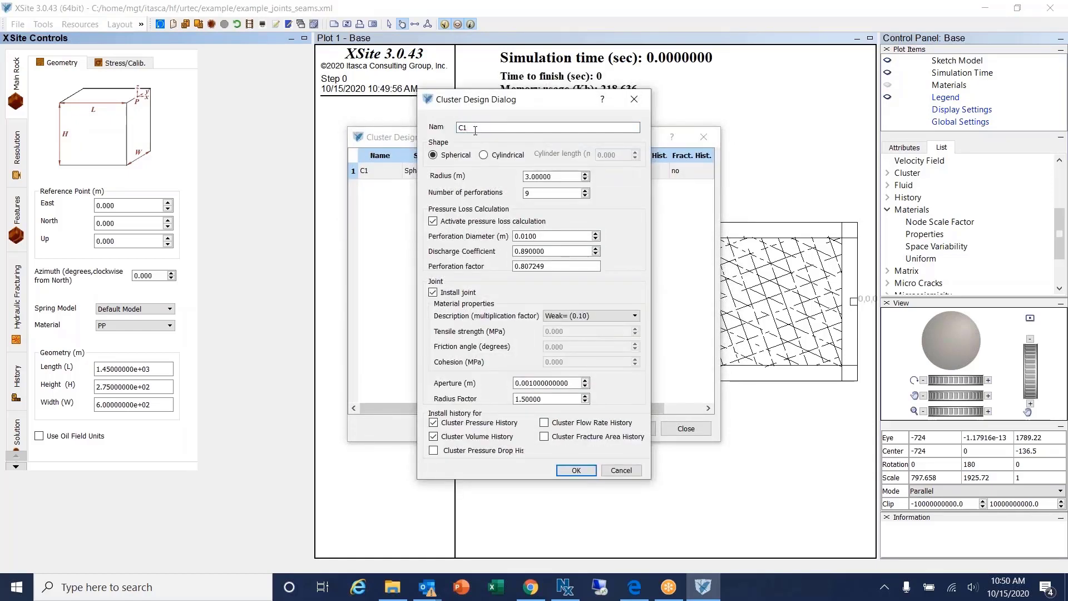
{"action": "left_click", "coordinate": [545, 176]}
{"action": "double_click", "coordinate": [546, 176]}
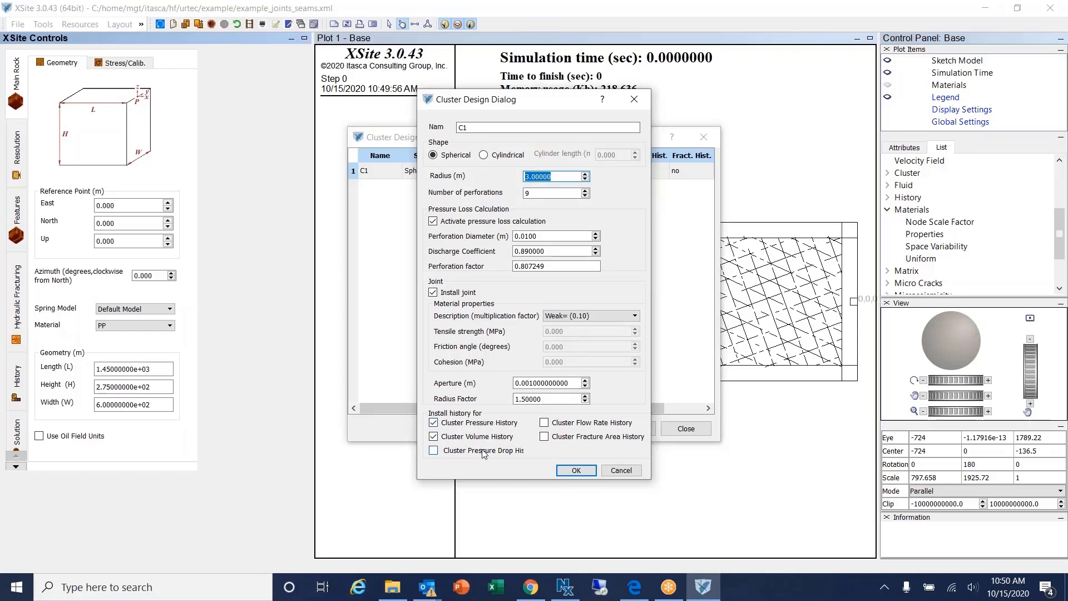
{"action": "left_click", "coordinate": [576, 470]}
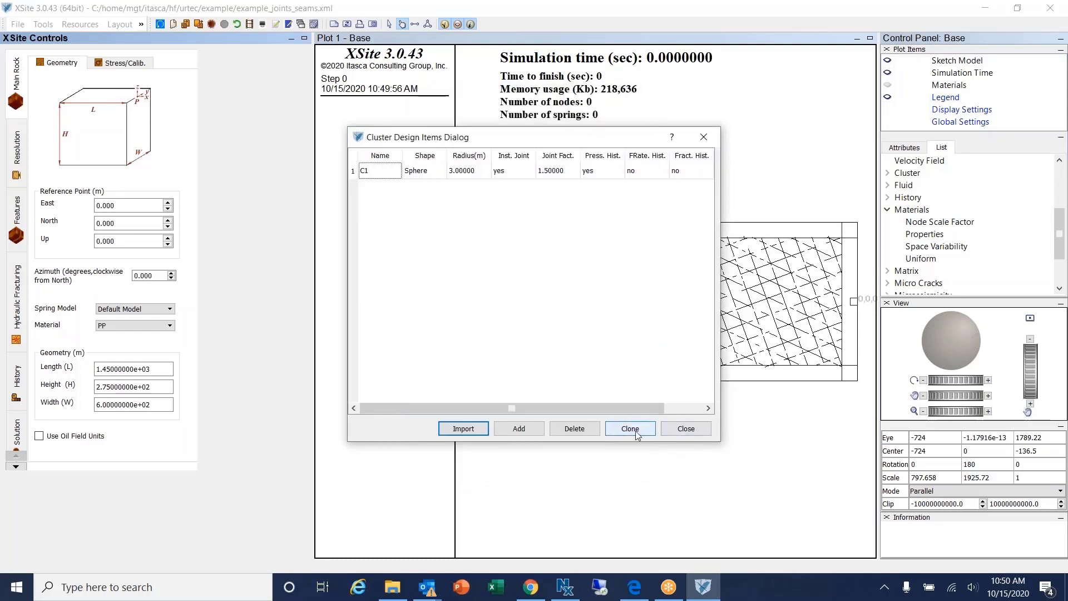
{"action": "left_click", "coordinate": [685, 430]}
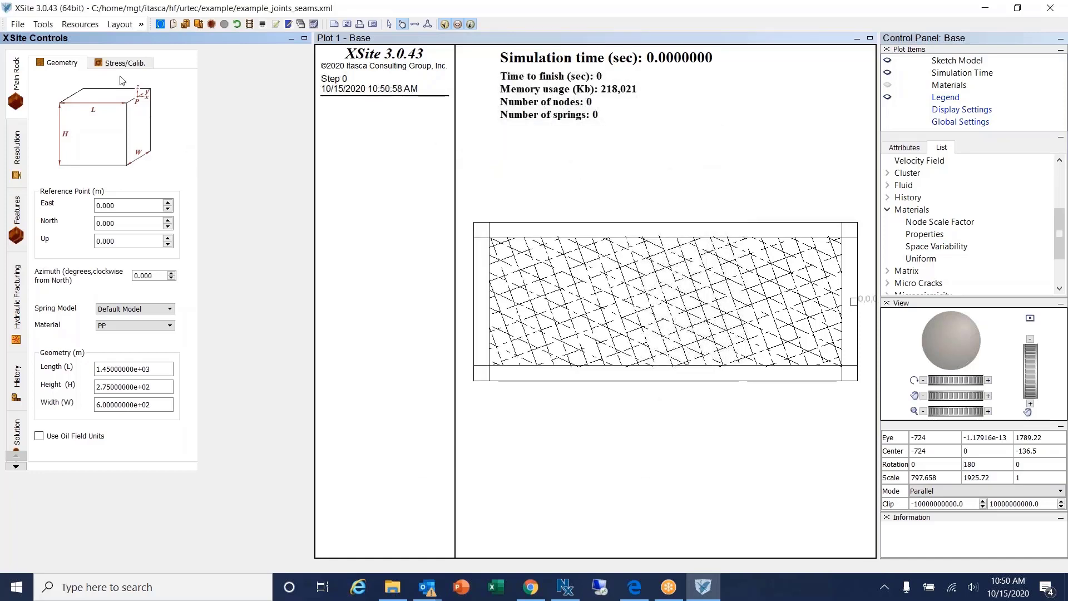
Open stage design S1 and review its cluster design, number of clusters and cluster spacing.
{"action": "left_click", "coordinate": [84, 25]}
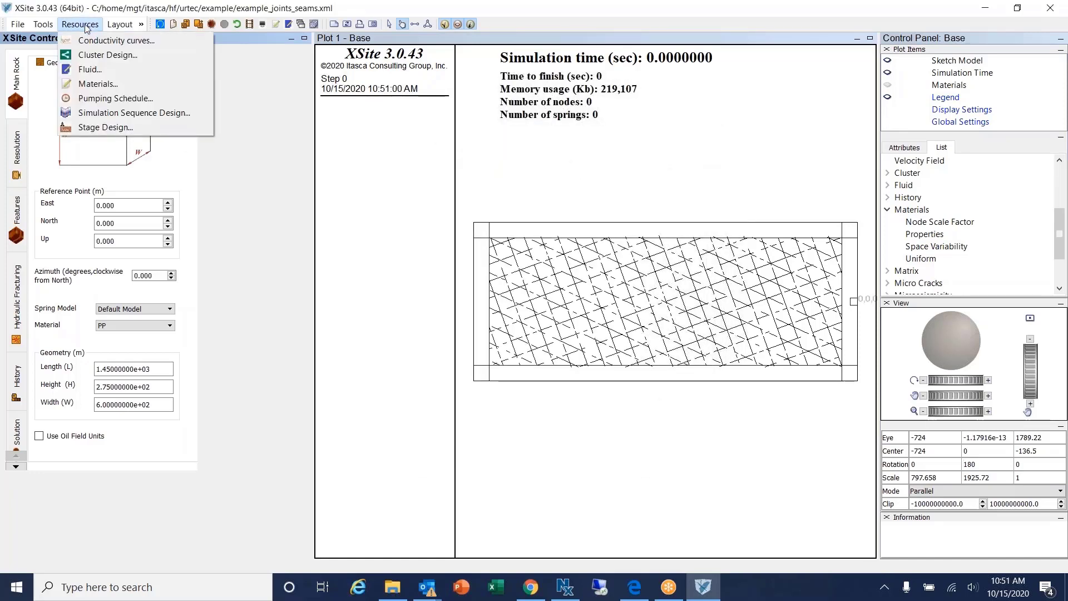
{"action": "left_click", "coordinate": [106, 128]}
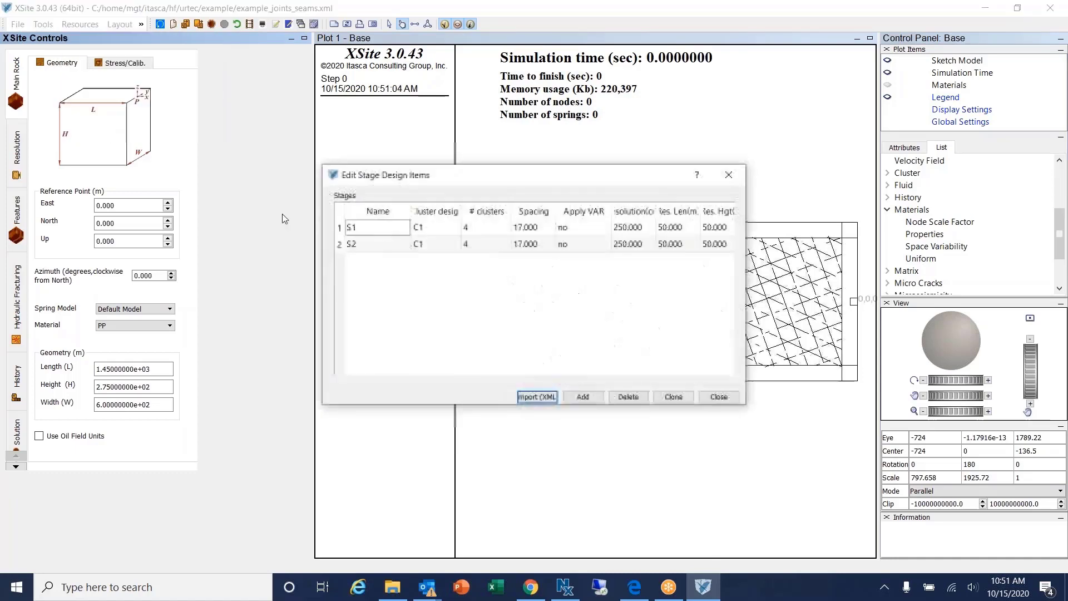
{"action": "left_click", "coordinate": [374, 233]}
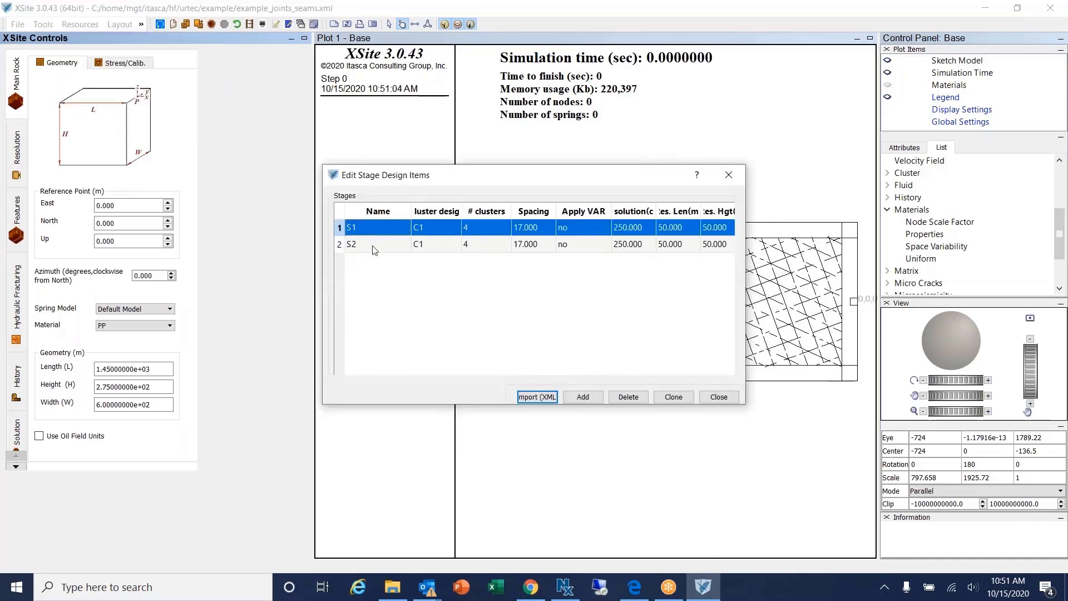
{"action": "left_click", "coordinate": [374, 244]}
{"action": "left_click", "coordinate": [378, 234]}
{"action": "double_click", "coordinate": [377, 232]}
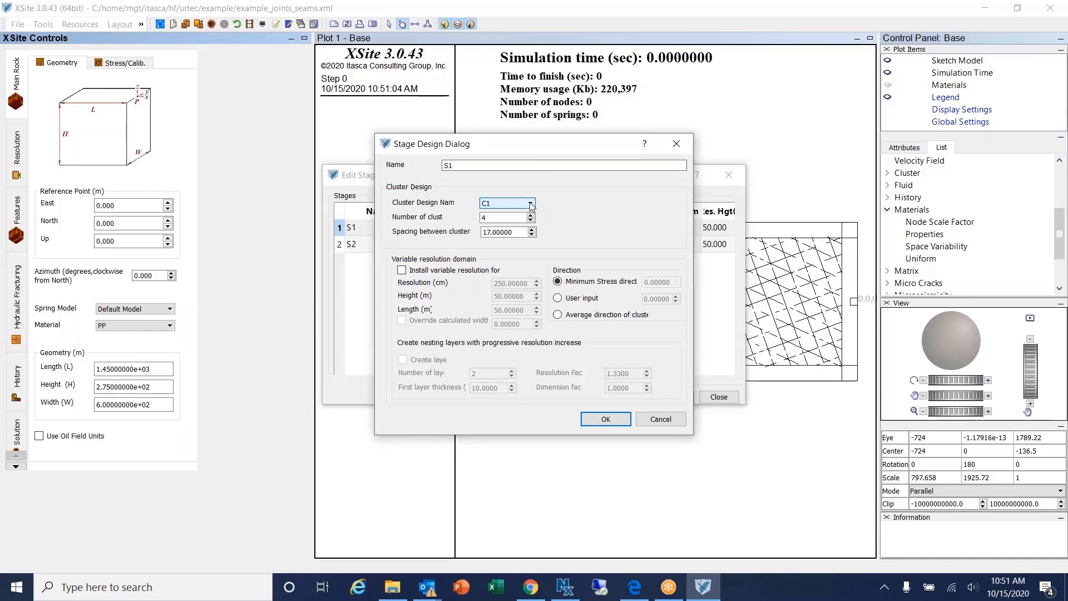
{"action": "left_click", "coordinate": [508, 217]}
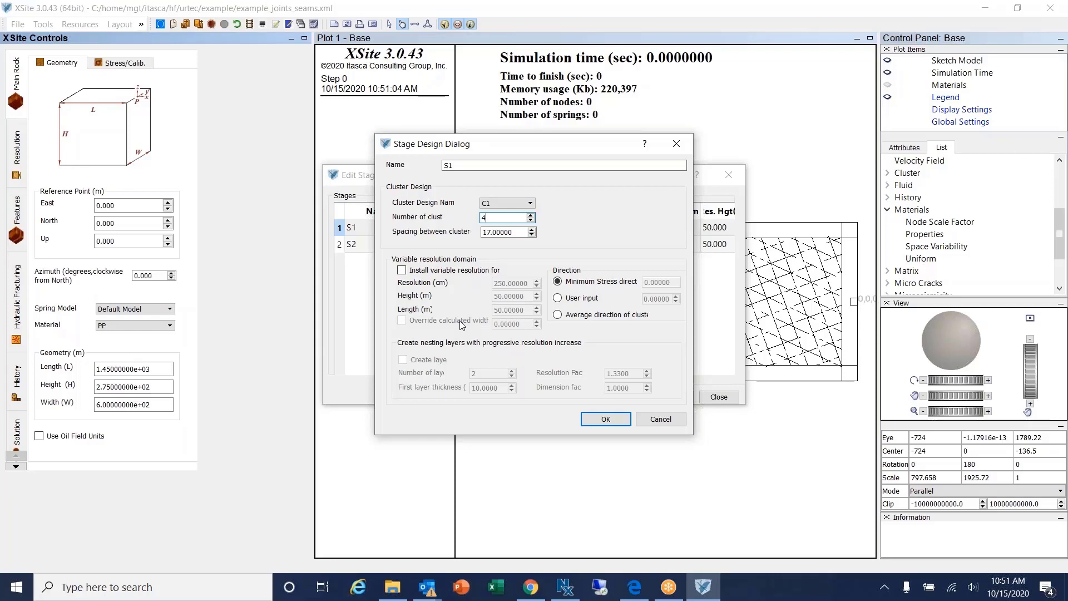
Install a variable resolution domain for stage S1 and create nesting layers with dimension factor 1.5 and resolution factor 1.5.
{"action": "left_click", "coordinate": [402, 270]}
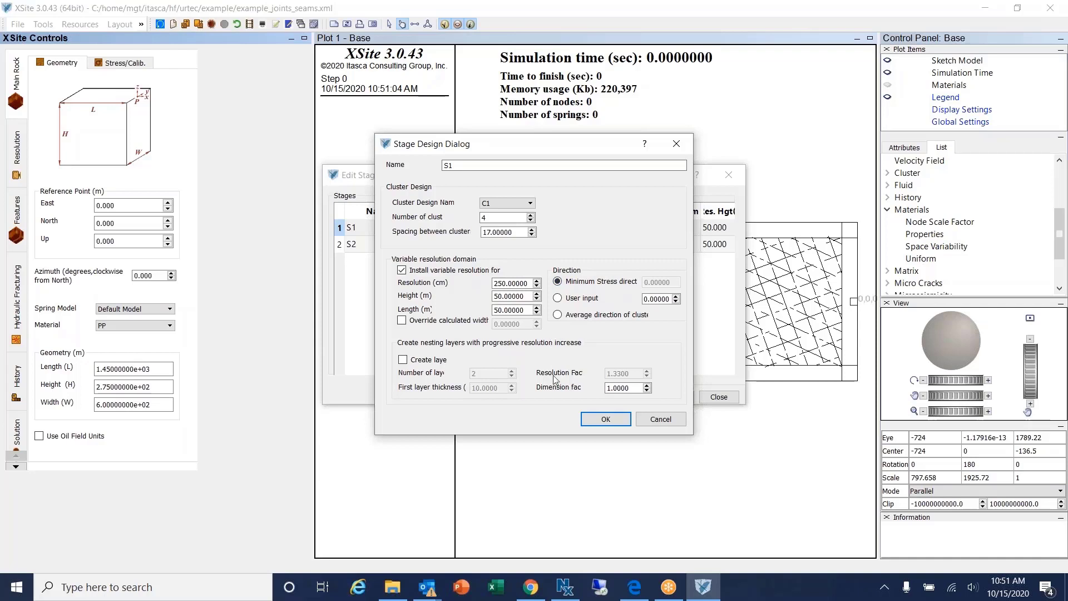
{"action": "left_click", "coordinate": [403, 360]}
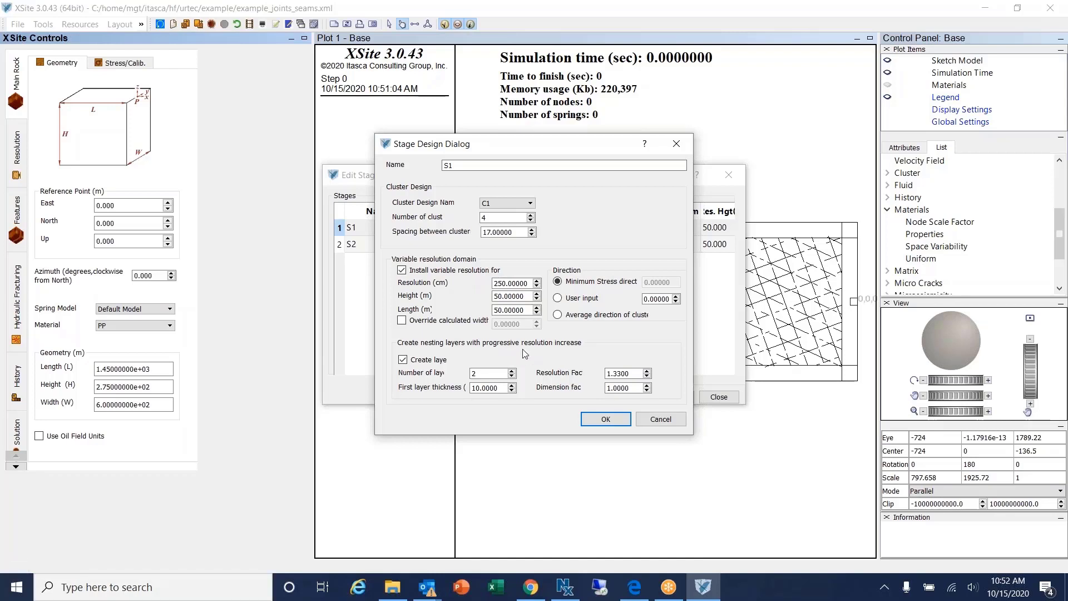
{"action": "left_click_drag", "start_coordinate": [613, 388], "coordinate": [636, 388]}
{"action": "type", "text": "5"}
{"action": "left_click", "coordinate": [631, 374]}
{"action": "double_click", "coordinate": [631, 374]}
{"action": "type", "text": "5"}
{"action": "left_click", "coordinate": [481, 371]}
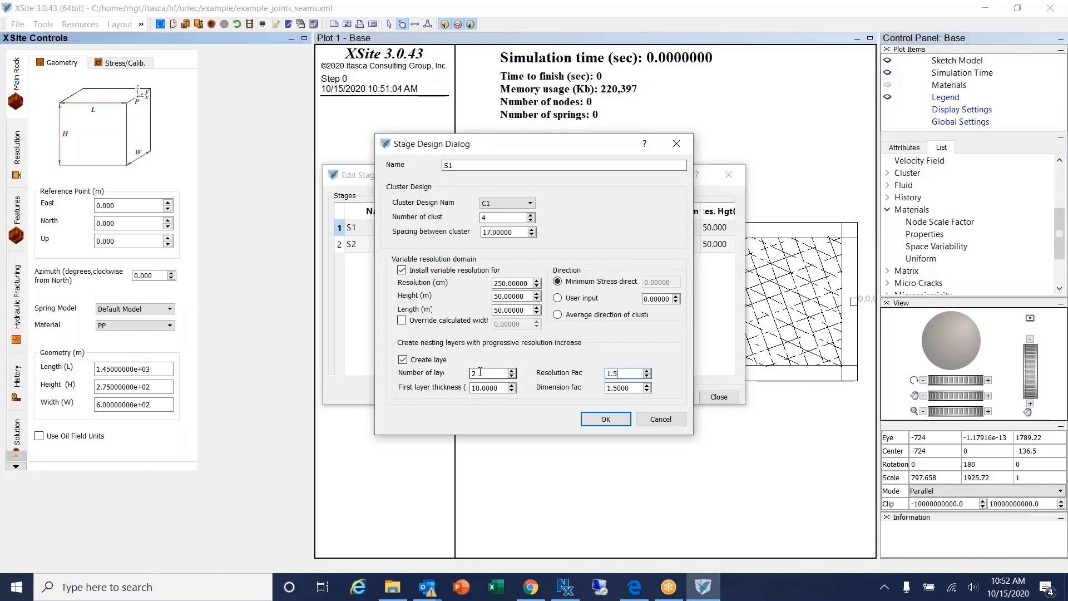
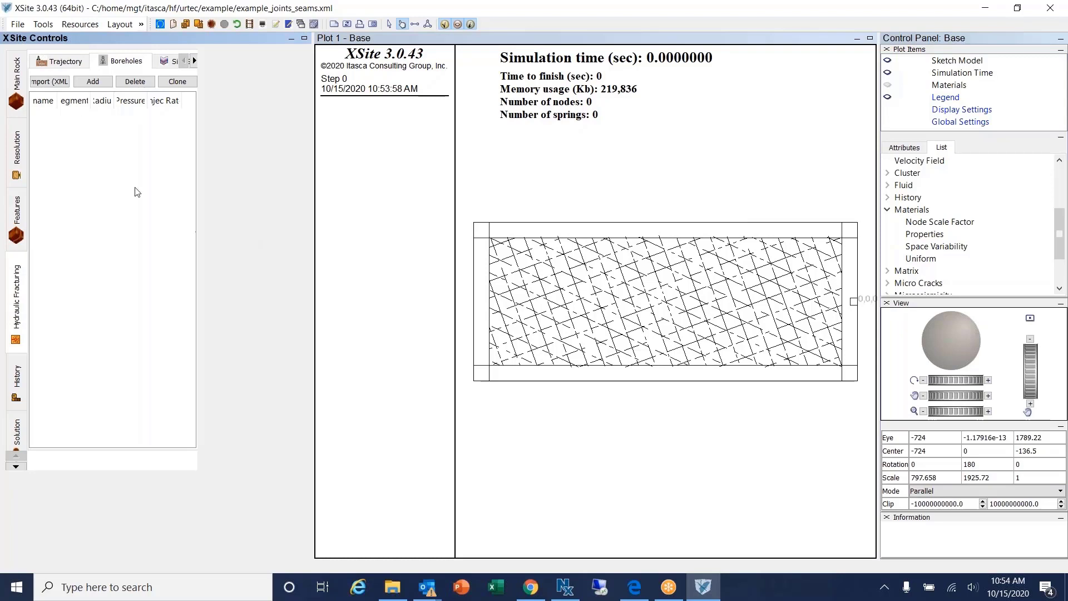
Open the trajectory of well H1 and examine the true vertical depth and coordinates of its first segment.
{"action": "left_click", "coordinate": [55, 63]}
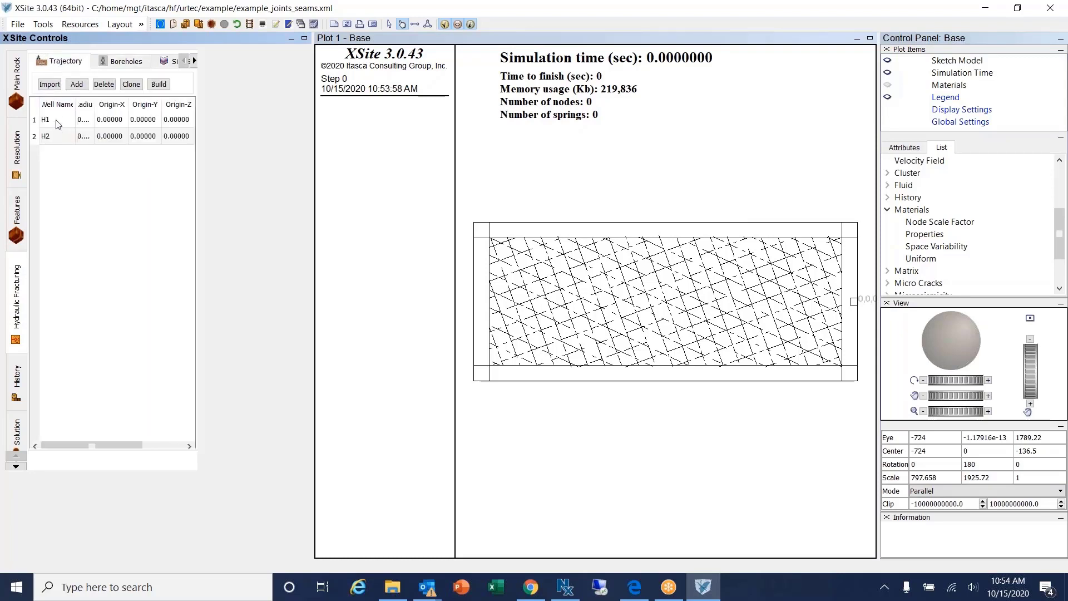
{"action": "left_click", "coordinate": [58, 123]}
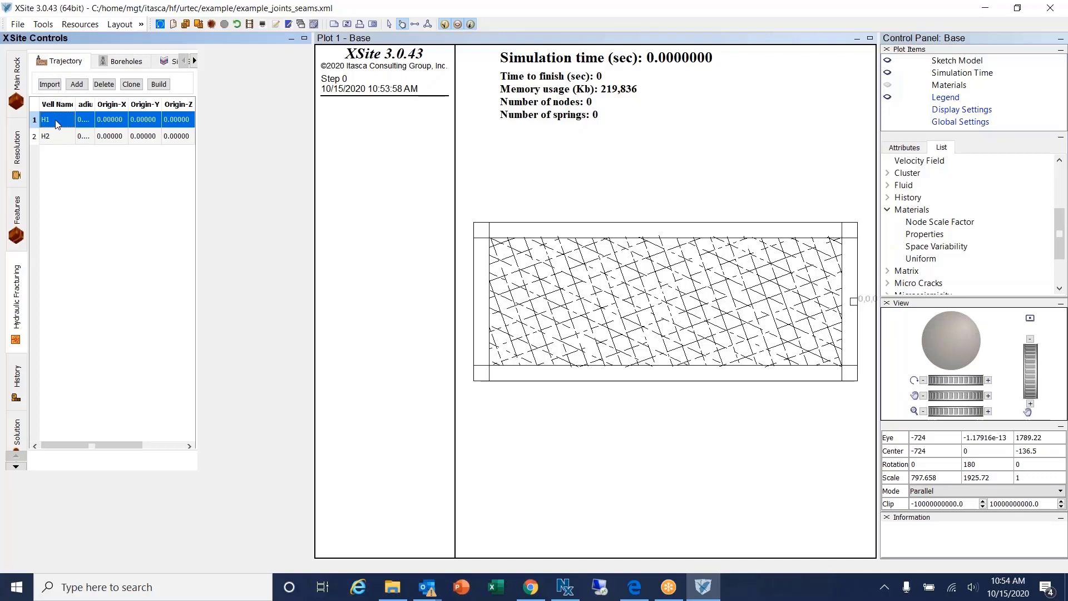
{"action": "double_click", "coordinate": [58, 123]}
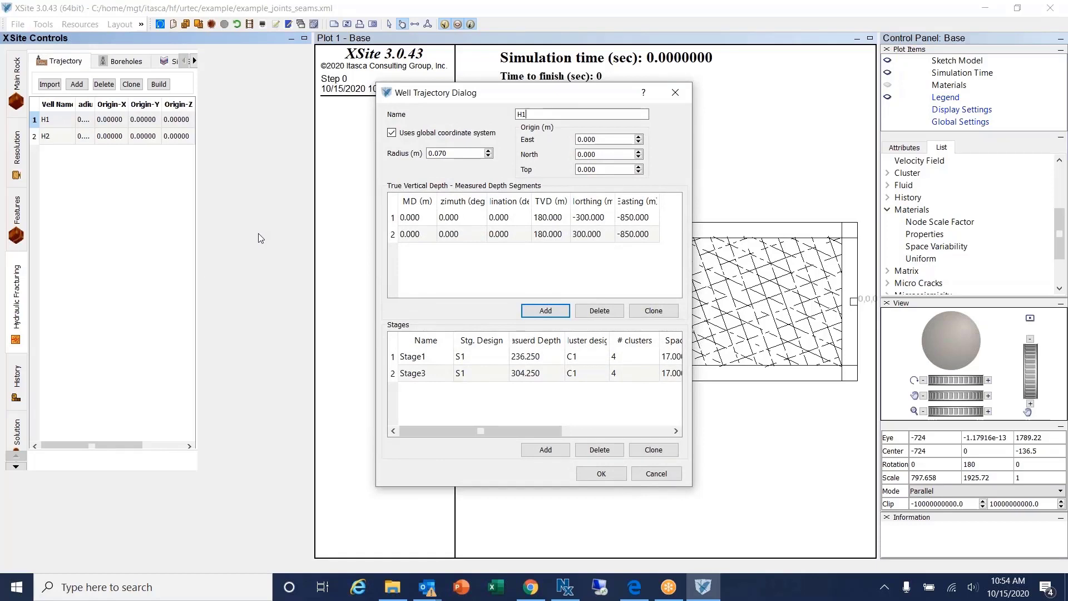
{"action": "left_click", "coordinate": [459, 219]}
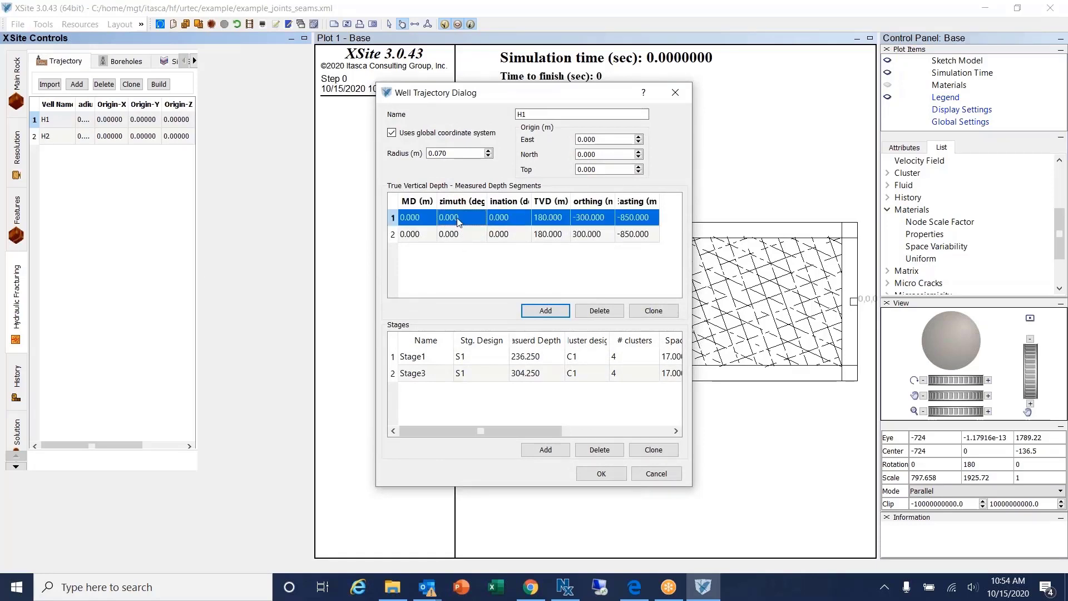
{"action": "double_click", "coordinate": [459, 219]}
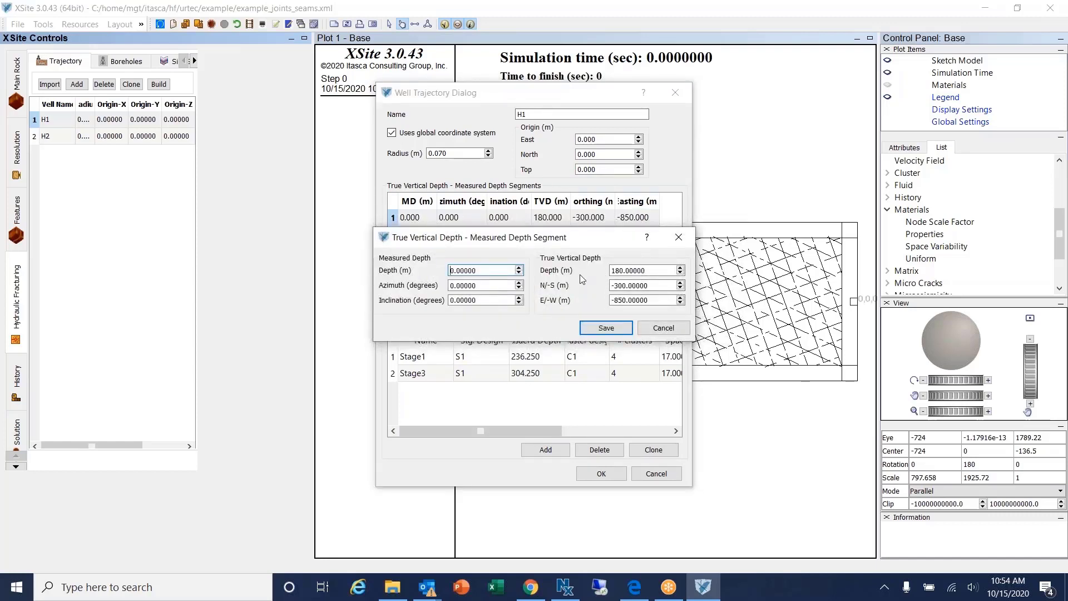
{"action": "left_click_drag", "start_coordinate": [558, 242], "coordinate": [237, 193]}
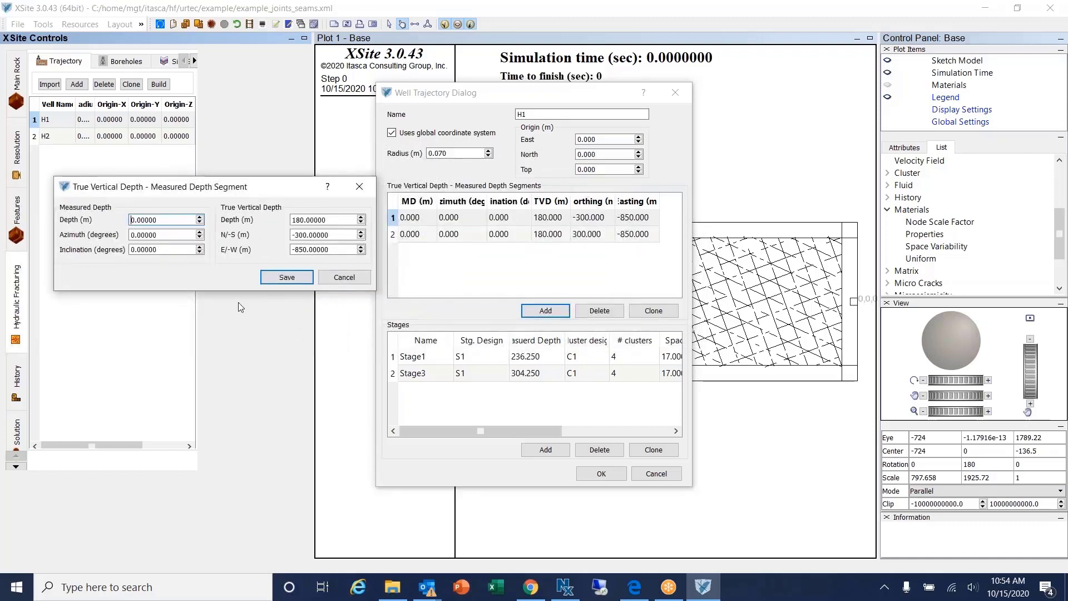
{"action": "left_click", "coordinate": [345, 279]}
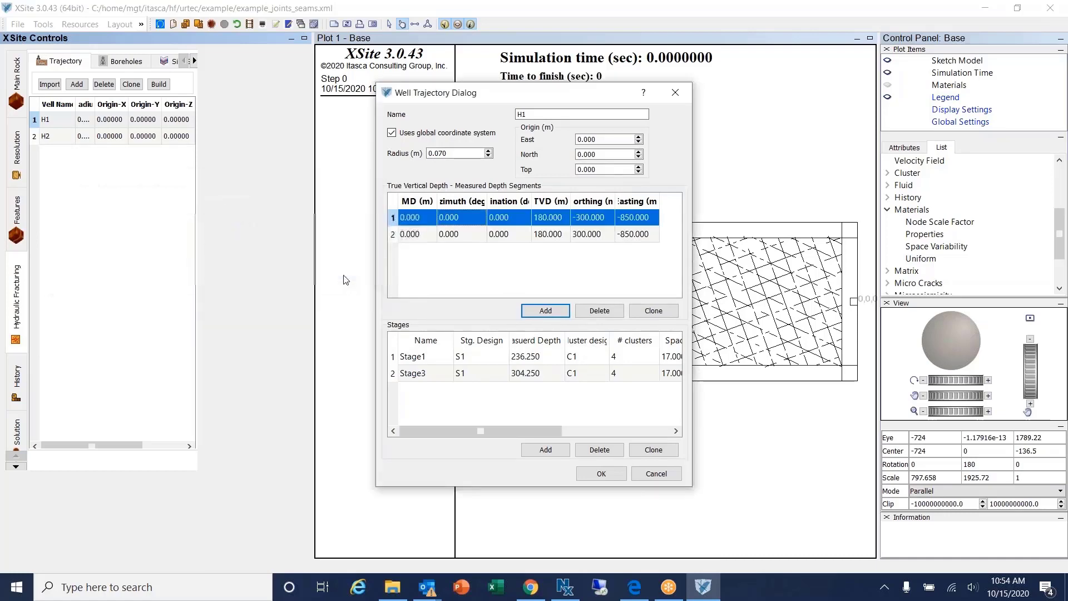
Examine the depth and north-south coordinate of H1's second segment, and close the well trajectory without saving.
{"action": "double_click", "coordinate": [541, 241]}
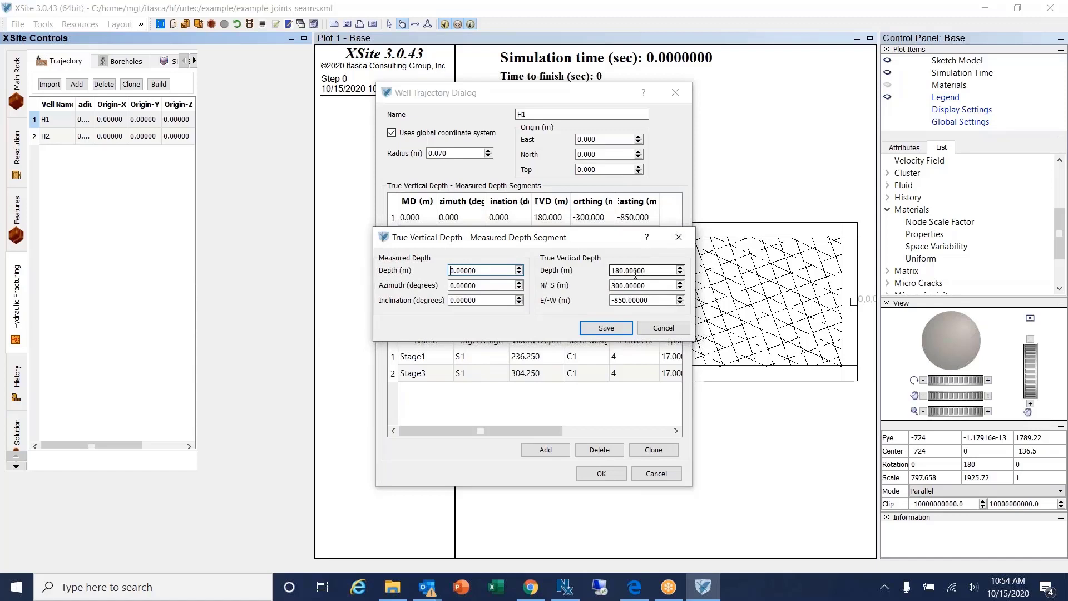
{"action": "left_click_drag", "start_coordinate": [652, 271], "coordinate": [600, 272]}
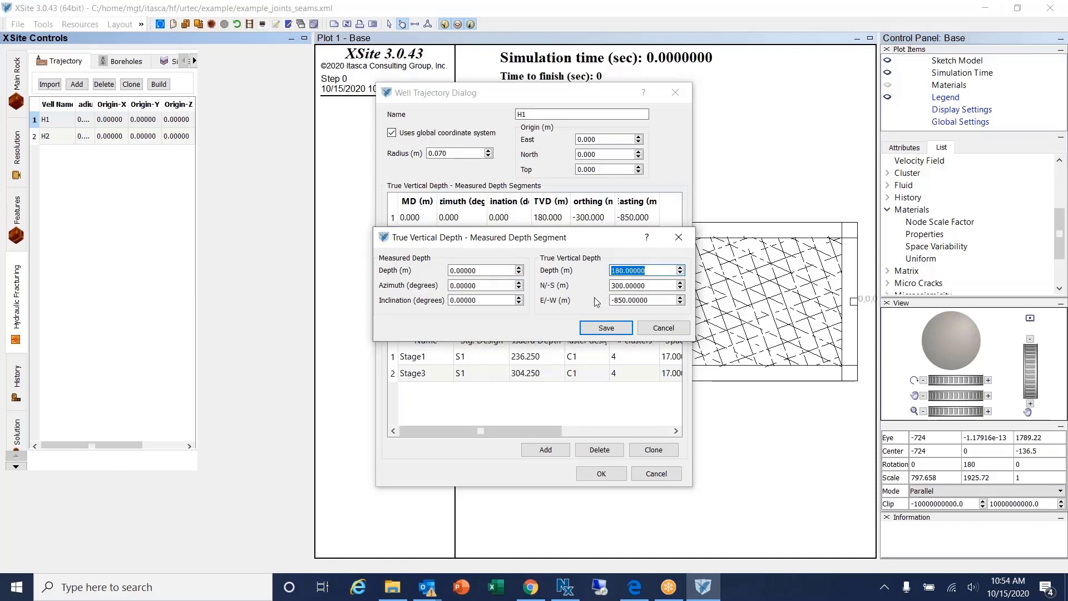
{"action": "key", "text": "Tab"}
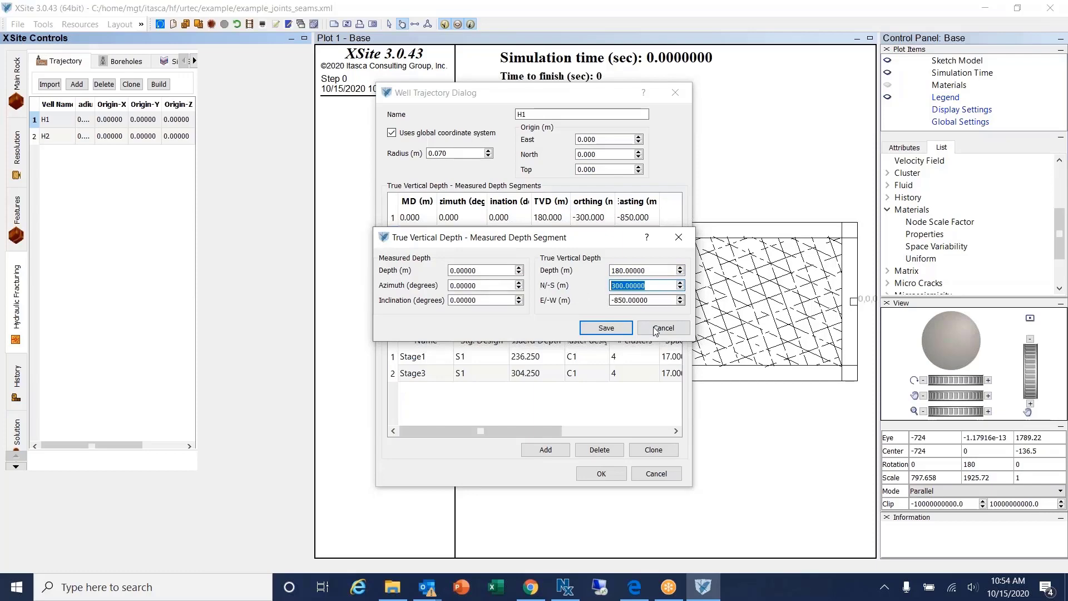
{"action": "left_click", "coordinate": [669, 390]}
{"action": "left_click", "coordinate": [656, 473]}
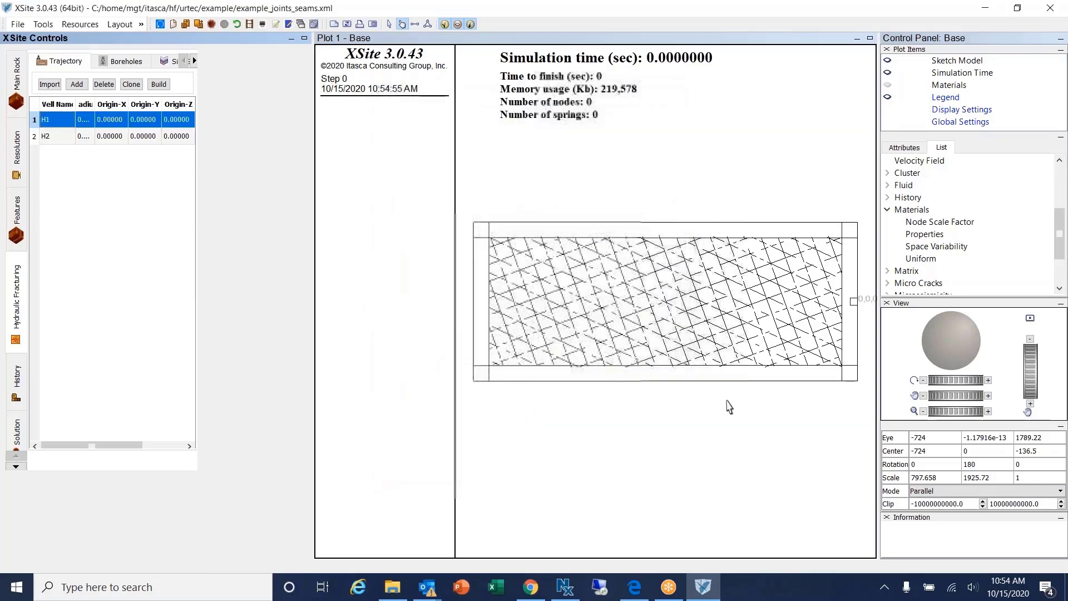
Add an Axes item to the plot and unfix it so it sits at the model's origin.
{"action": "scroll", "coordinate": [908, 223], "scroll_direction": "down", "scroll_amount": 2}
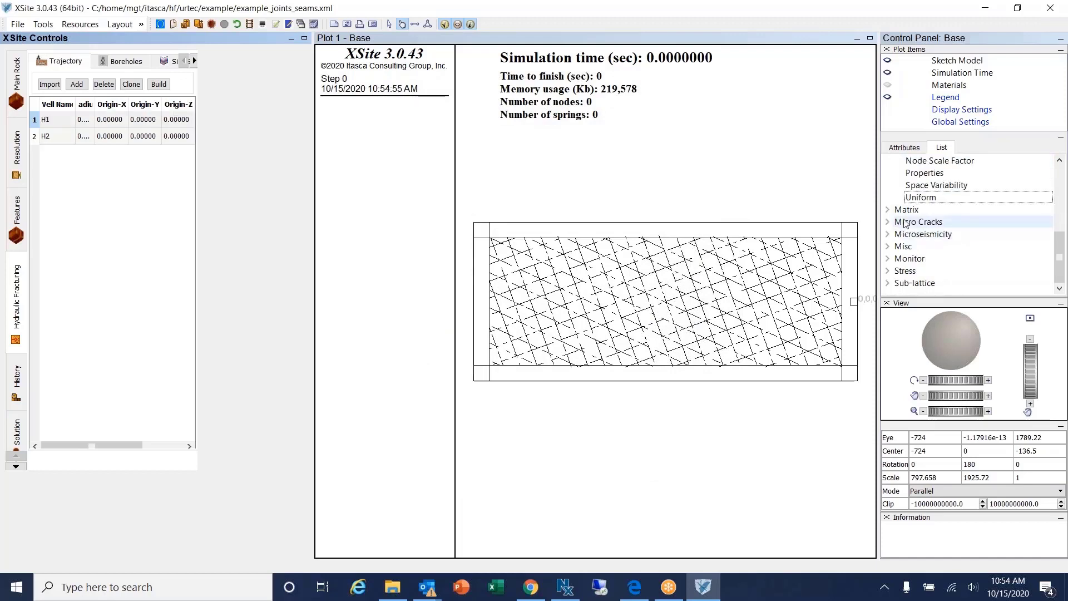
{"action": "left_click", "coordinate": [889, 247]}
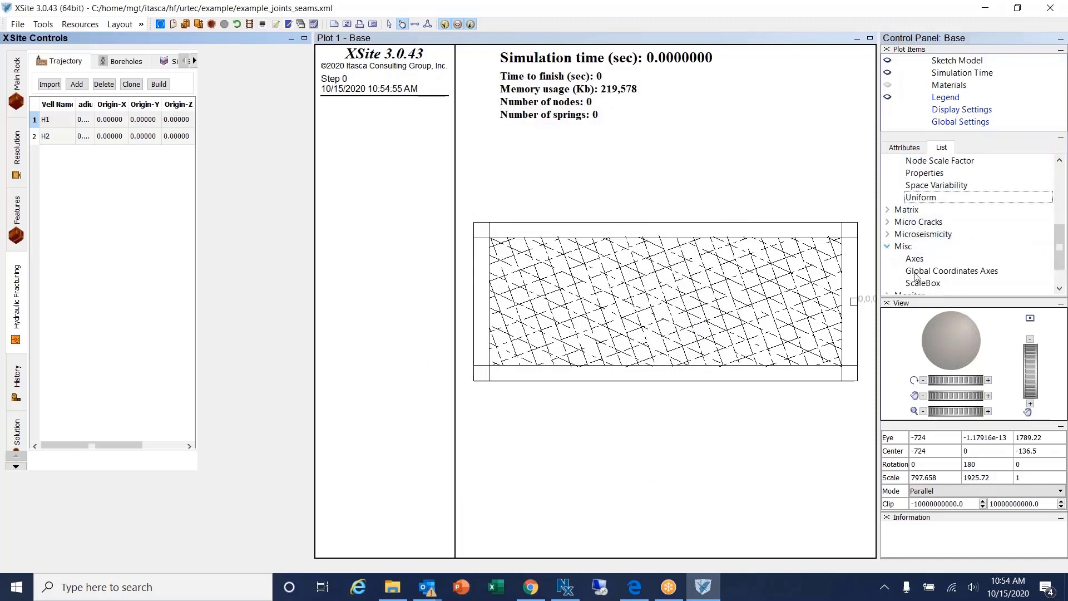
{"action": "left_click", "coordinate": [915, 258]}
{"action": "double_click", "coordinate": [915, 259]}
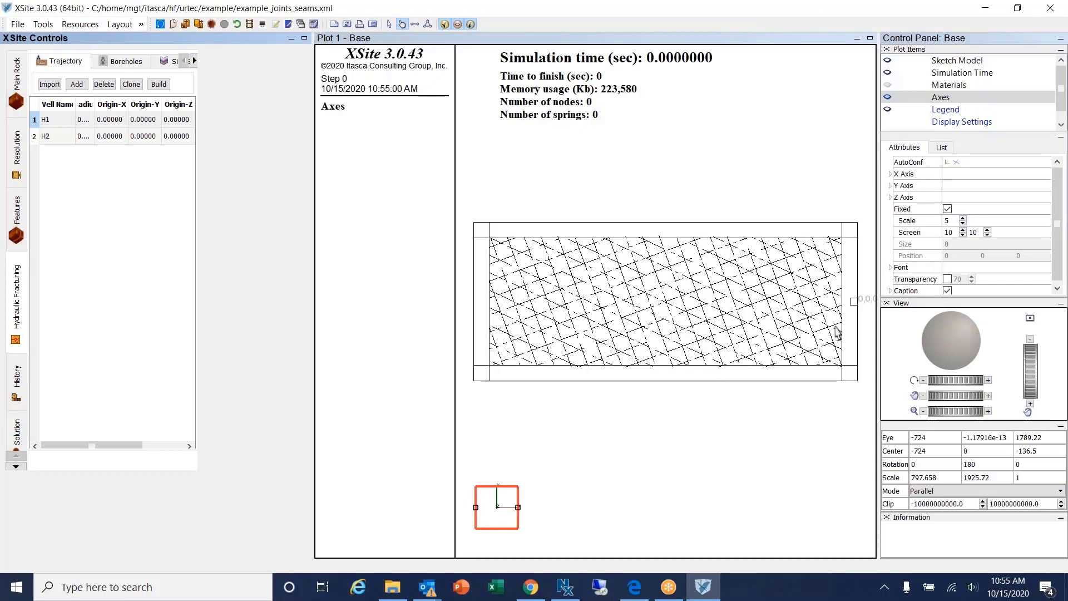
{"action": "left_click", "coordinate": [947, 209]}
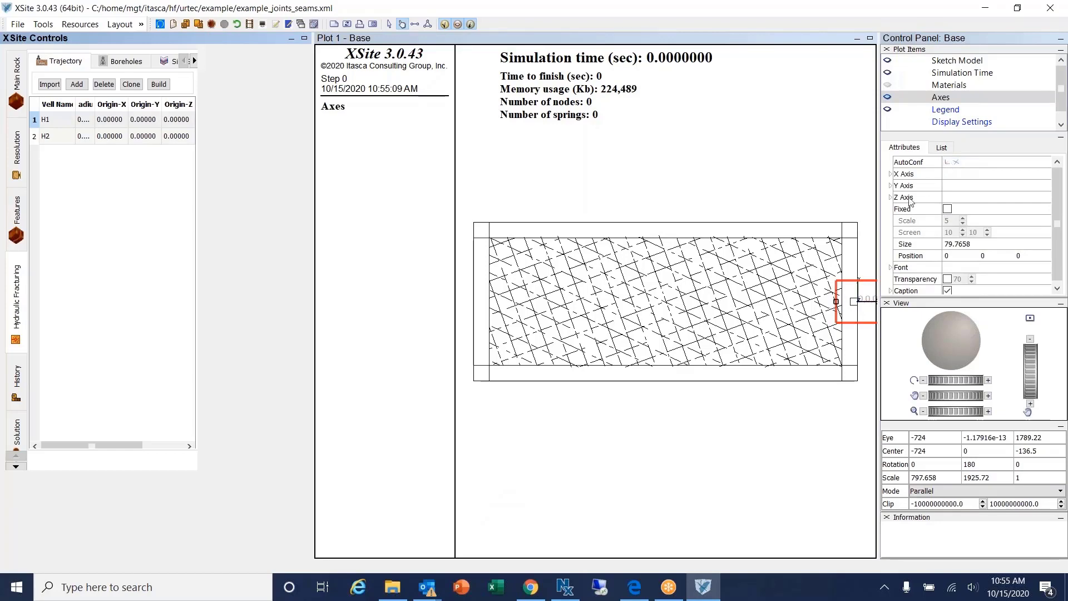
Inspect the axes at the model's origin up close and switch their labels to compass directions N, S, E and W.
{"action": "left_click", "coordinate": [801, 256]}
{"action": "key", "text": "Right"}
{"action": "key", "text": "Right"}
{"action": "key", "text": "Right"}
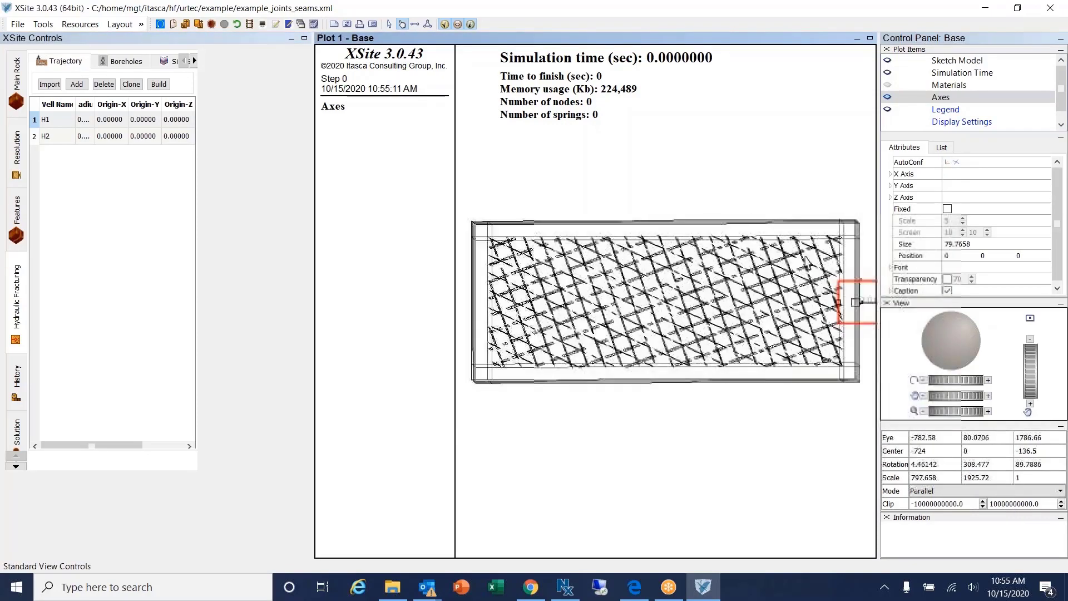
{"action": "scroll", "coordinate": [612, 247], "scroll_direction": "up", "scroll_amount": 5}
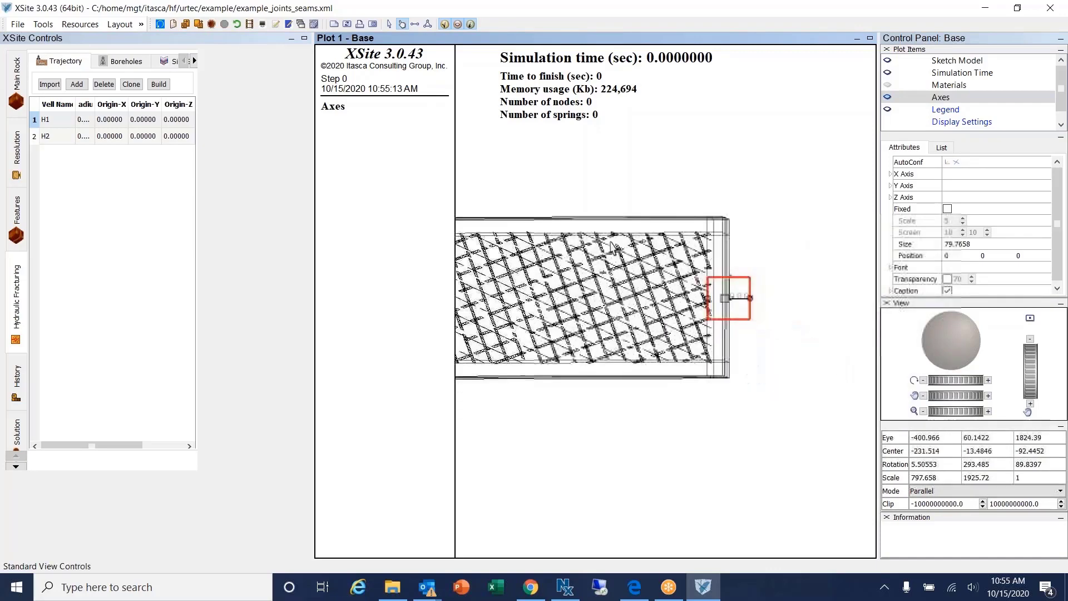
{"action": "scroll", "coordinate": [612, 246], "scroll_direction": "up", "scroll_amount": 3}
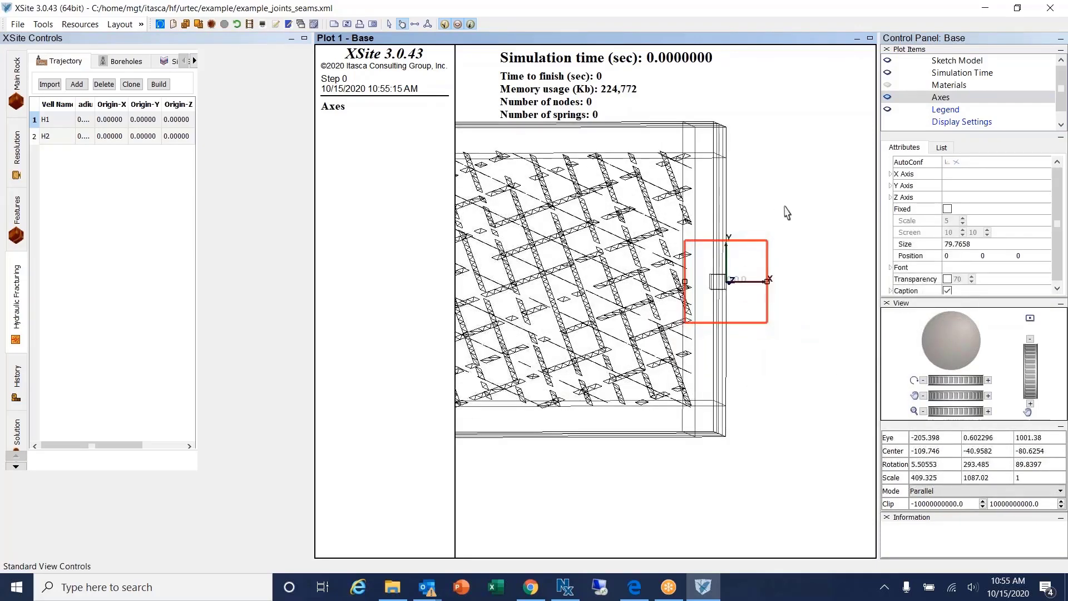
{"action": "left_click", "coordinate": [958, 162]}
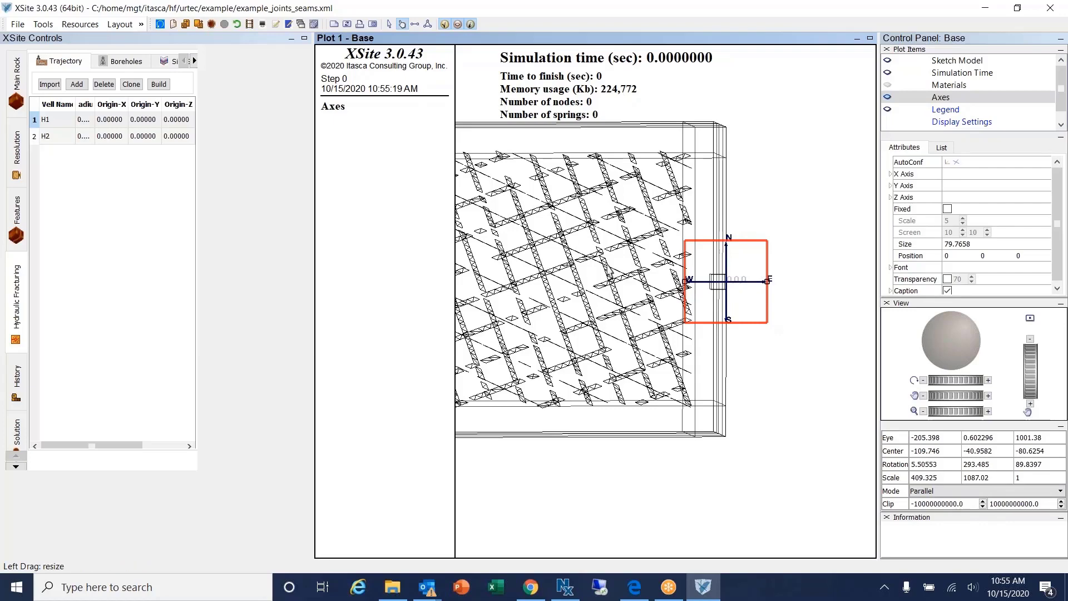
Reset the view and set its first rotation angle to 0 for a plan view of the joints and axes.
{"action": "right_click_drag", "start_coordinate": [589, 269], "coordinate": [812, 271]}
{"action": "left_click", "coordinate": [1030, 317]}
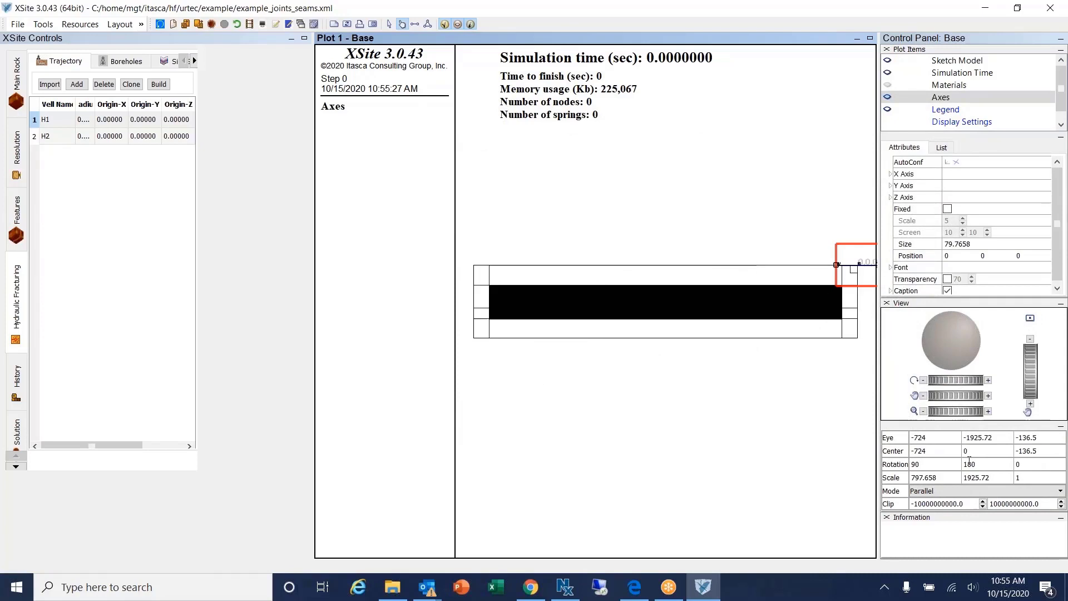
{"action": "type", "text": "0"}
{"action": "key", "text": "Tab"}
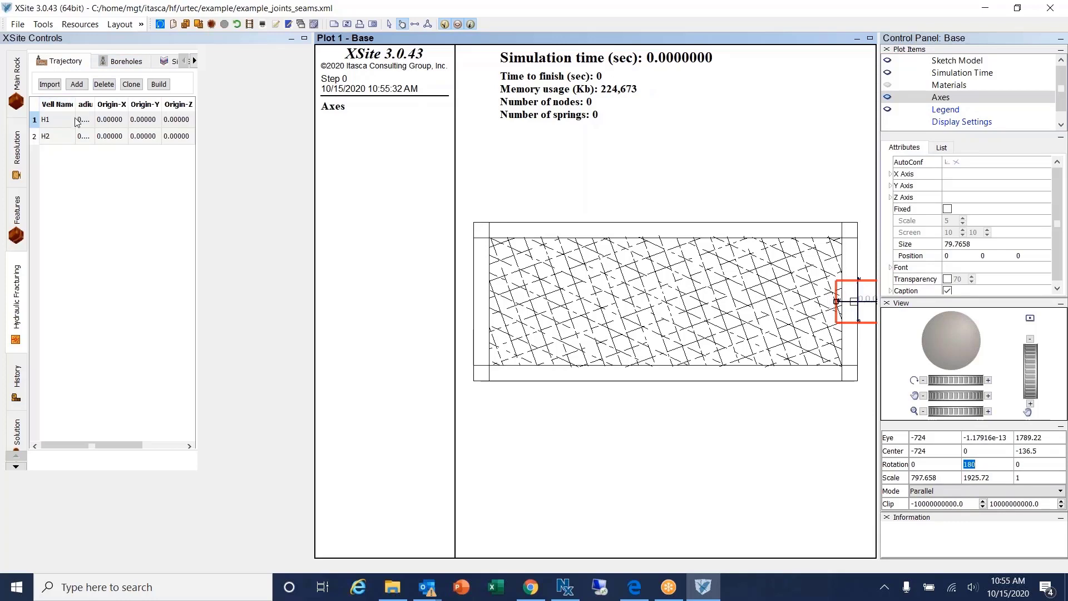
Open well H1's trajectory and examine the depth, N-S and E-W coordinates of its two segments, leaving the first segment unsaved.
{"action": "double_click", "coordinate": [56, 119]}
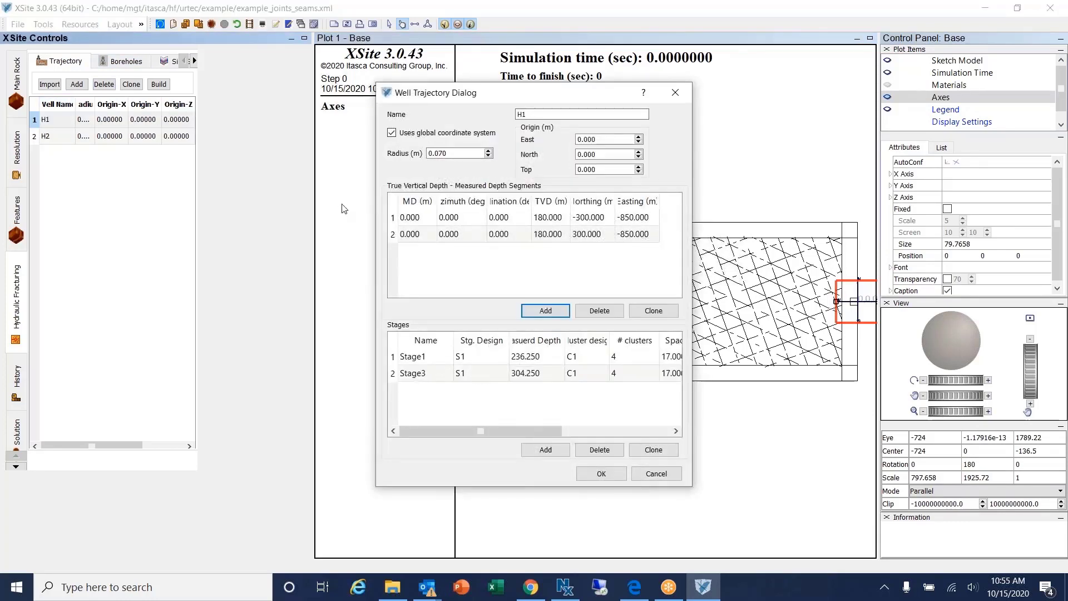
{"action": "left_click_drag", "start_coordinate": [563, 97], "coordinate": [286, 84]}
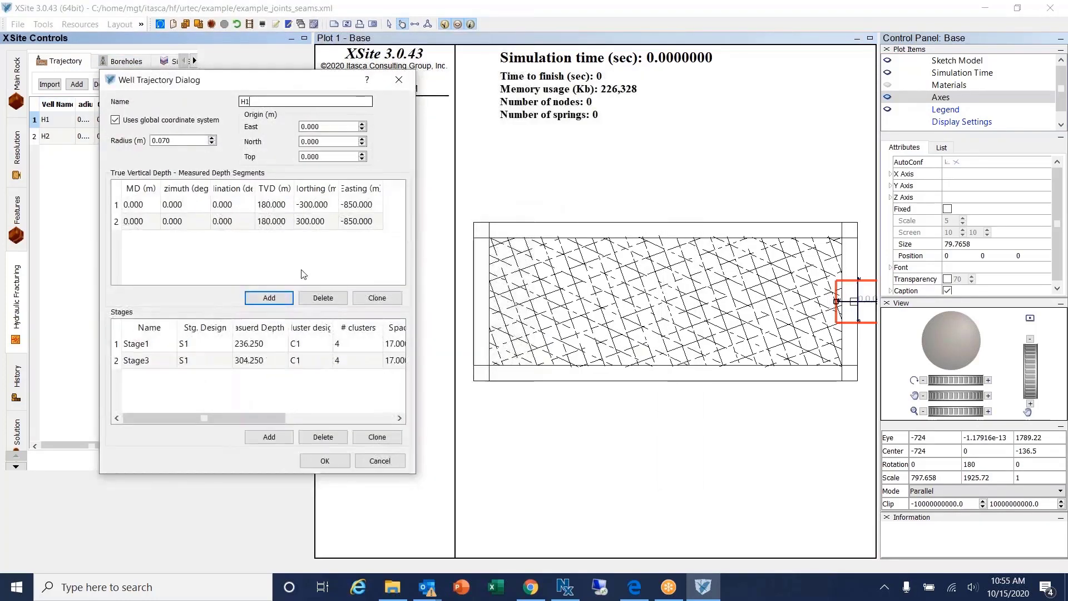
{"action": "double_click", "coordinate": [273, 206]}
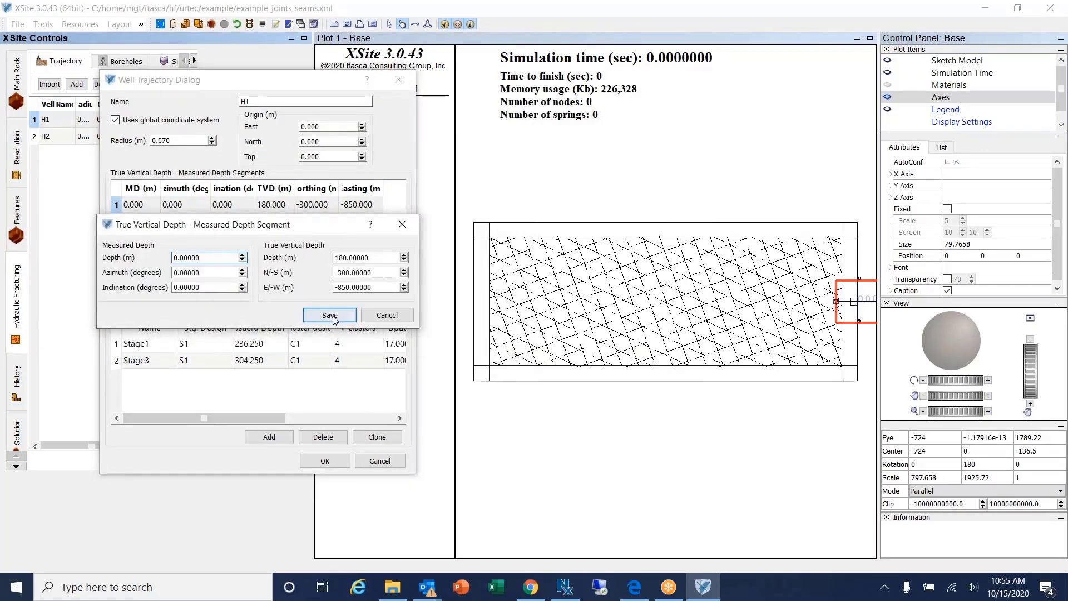
{"action": "left_click", "coordinate": [387, 316]}
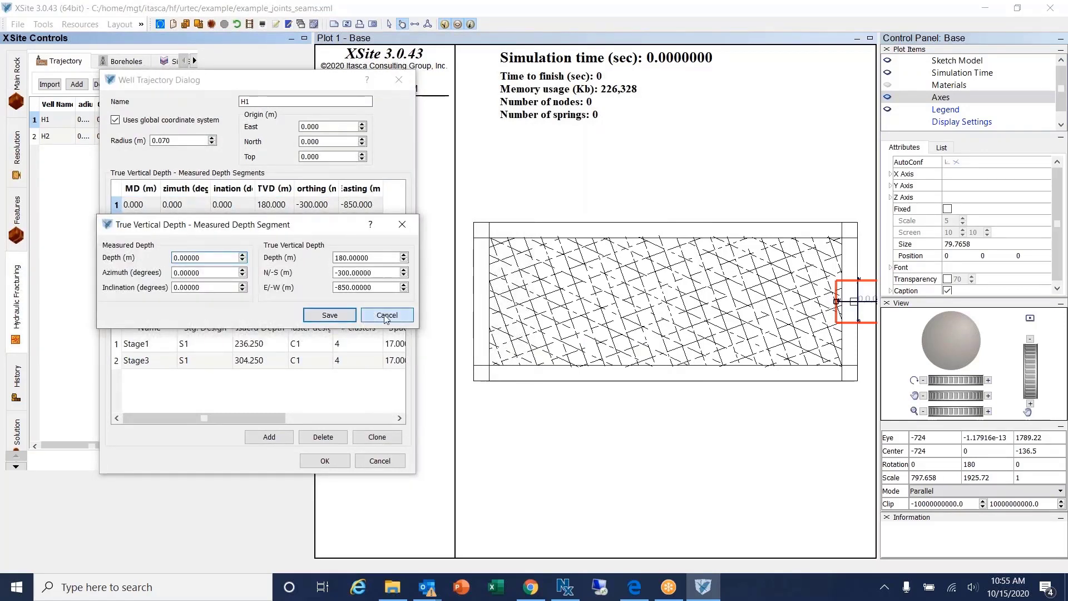
{"action": "left_click", "coordinate": [292, 223]}
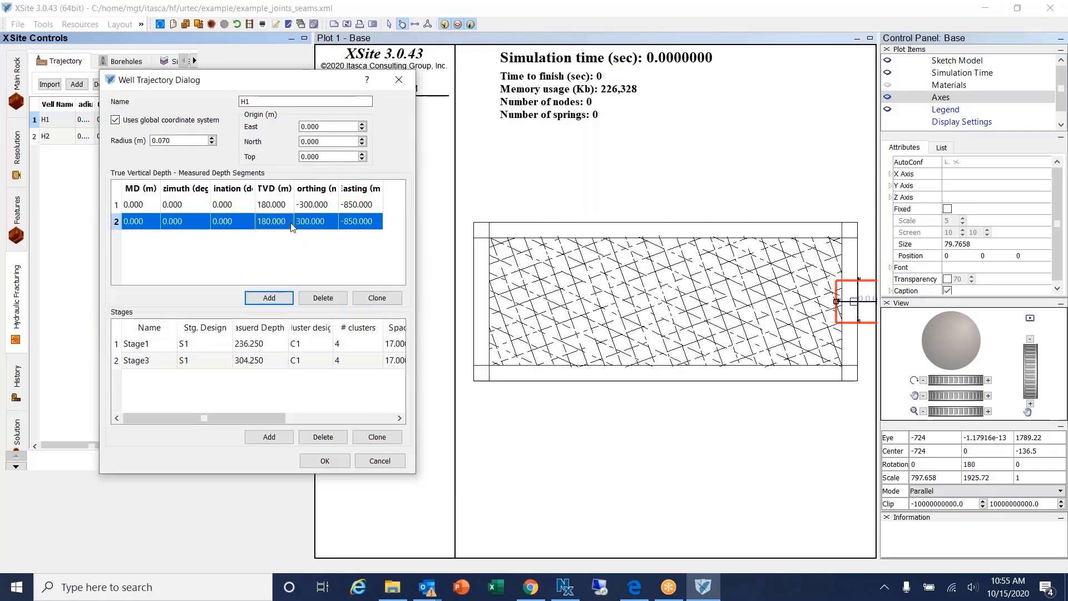
Examine the stage name, stage design and measured depth of H1's Stage1, and close it without saving.
{"action": "left_click", "coordinate": [277, 350]}
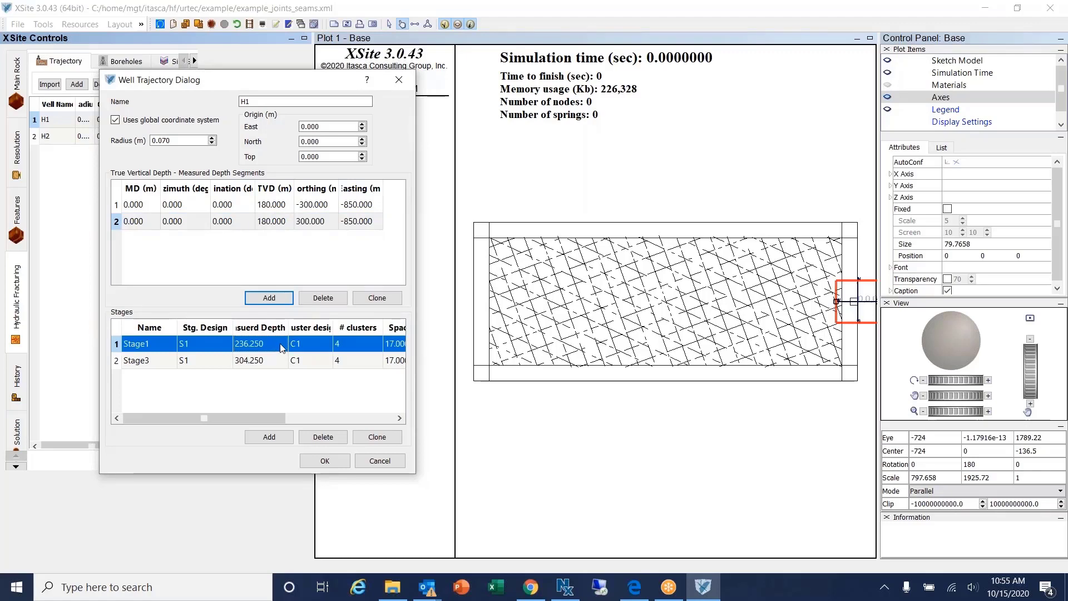
{"action": "double_click", "coordinate": [282, 349]}
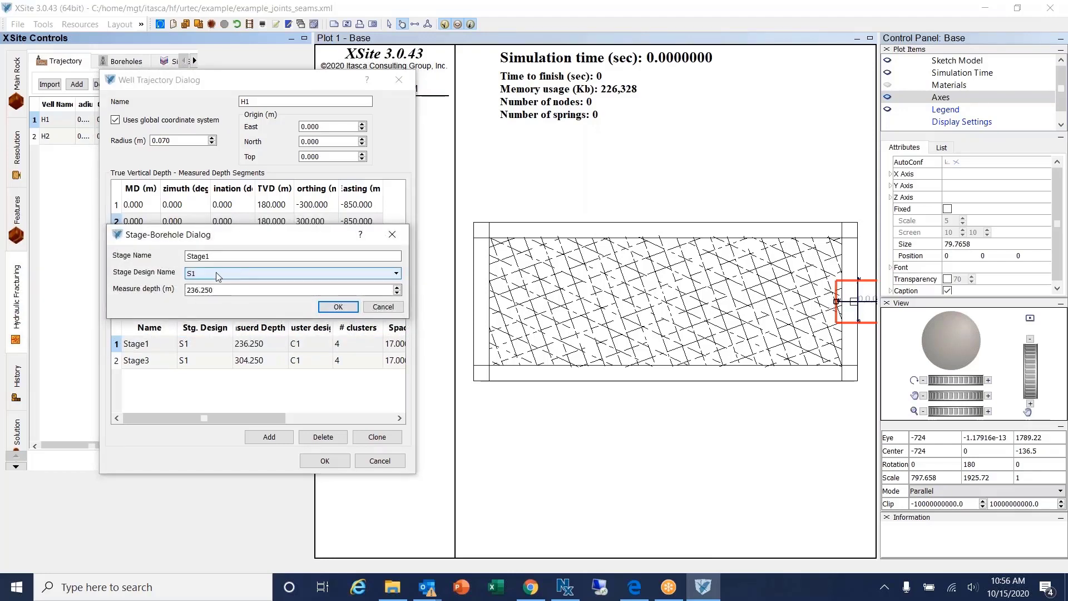
{"action": "left_click_drag", "start_coordinate": [211, 256], "coordinate": [193, 256]}
{"action": "left_click_drag", "start_coordinate": [217, 291], "coordinate": [186, 290]}
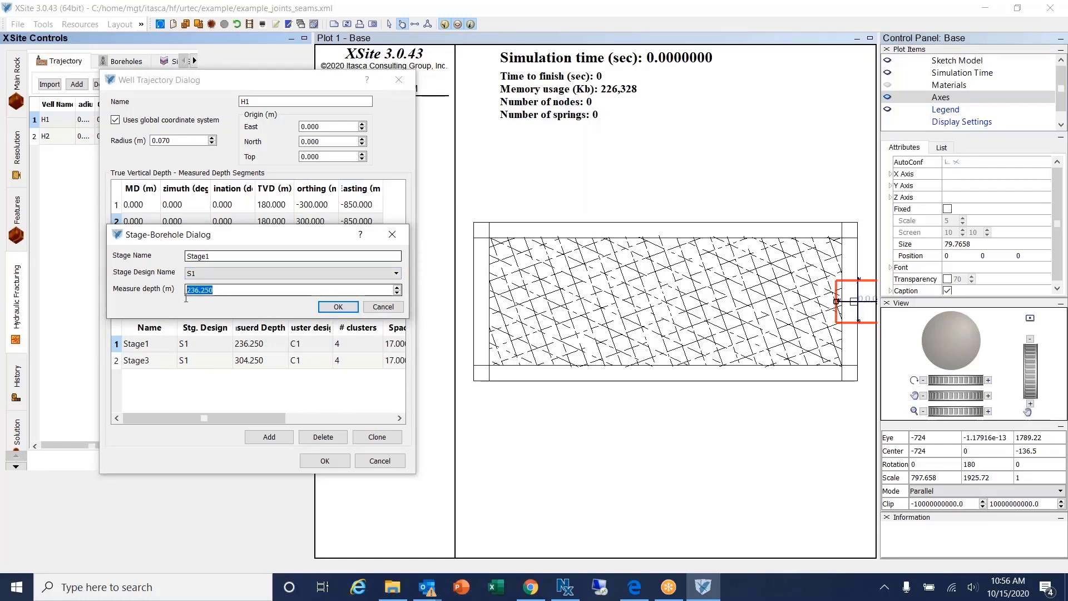
{"action": "left_click", "coordinate": [383, 307]}
Examine the measured depth of H1's Stage3, and close both the stage and the well trajectory without saving.
{"action": "double_click", "coordinate": [262, 361]}
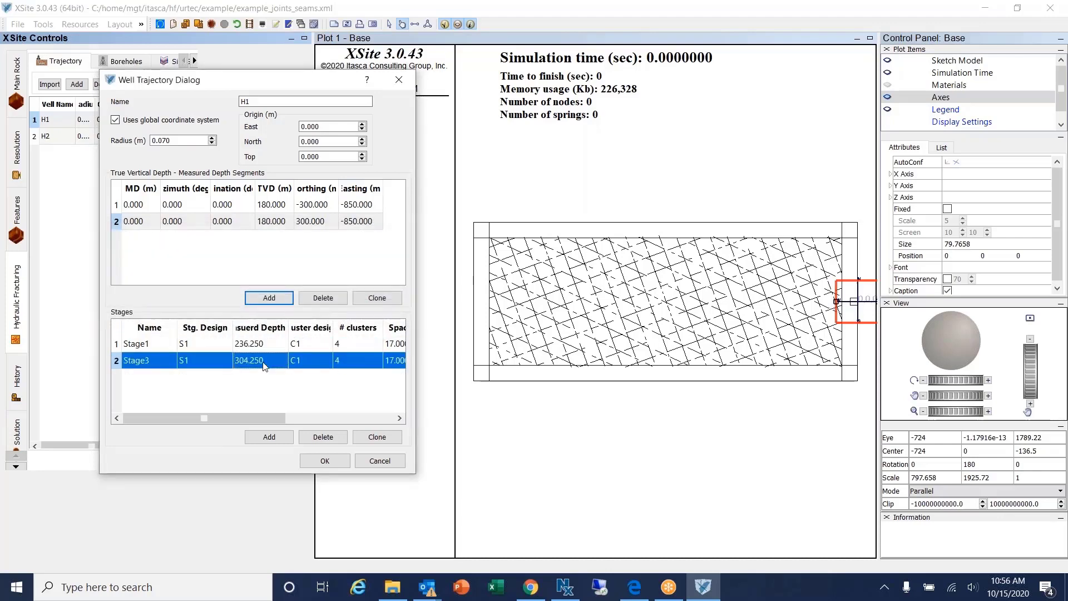
{"action": "key", "text": "Tab"}
{"action": "key", "text": "Tab"}
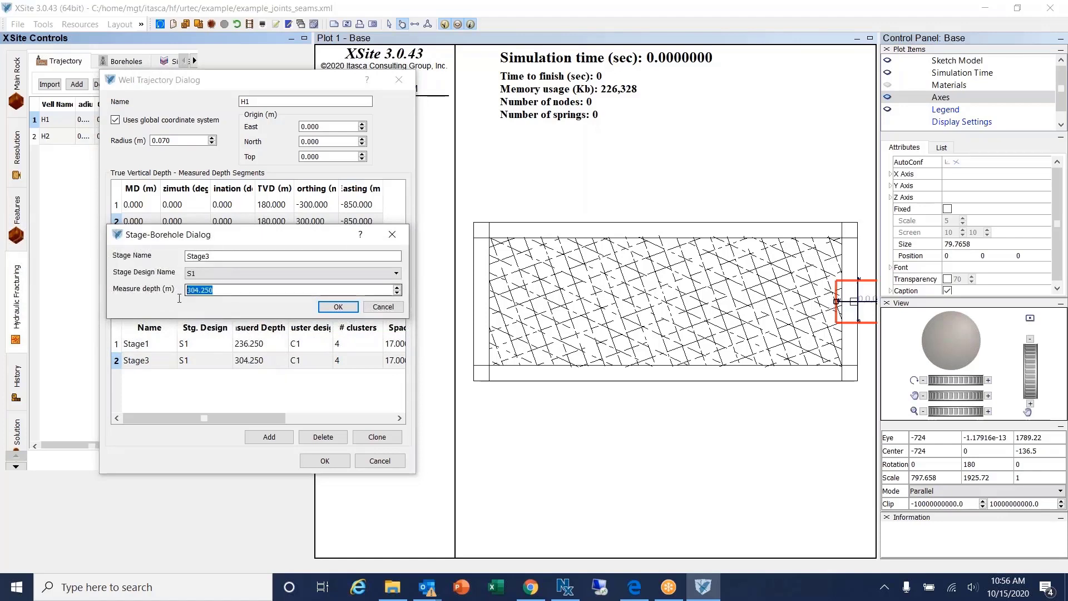
{"action": "left_click", "coordinate": [377, 307]}
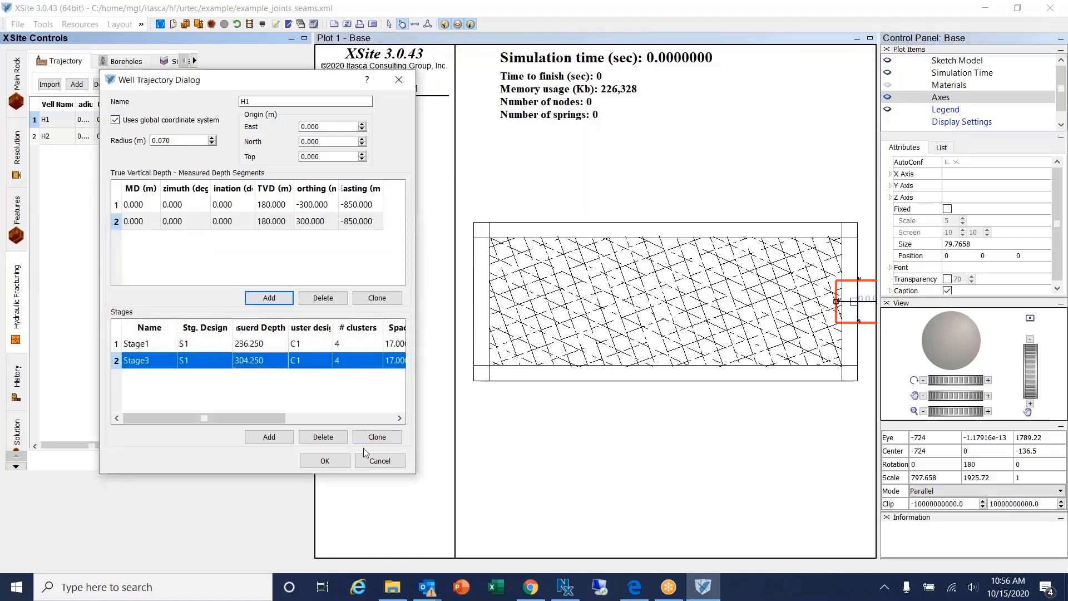
{"action": "left_click", "coordinate": [380, 461]}
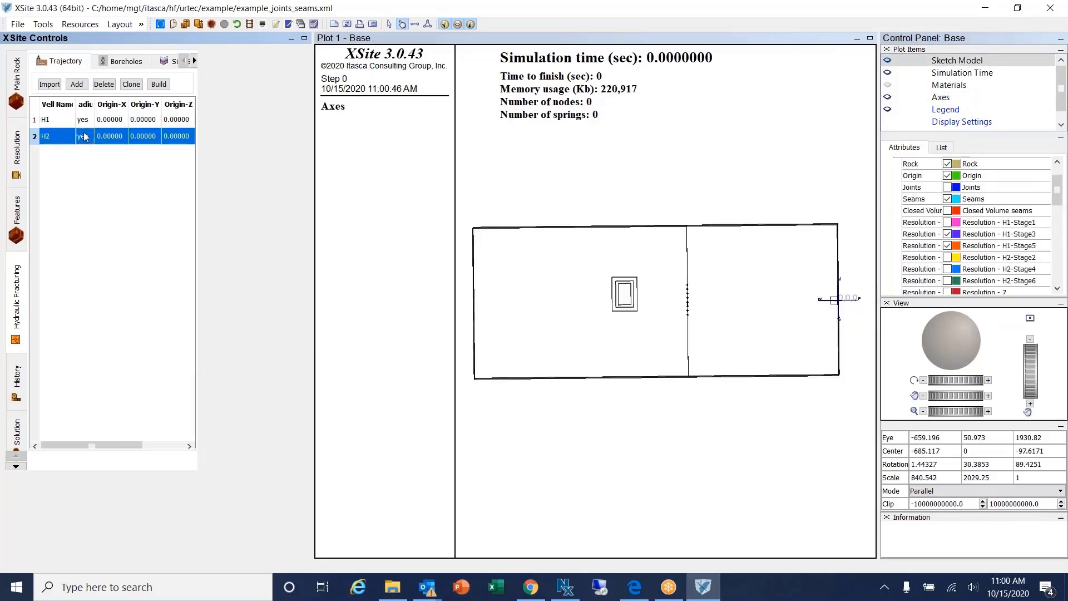
Delete well H2 and clone well H1 in its place, keeping only one clone.
{"action": "left_click", "coordinate": [104, 84]}
{"action": "left_click", "coordinate": [94, 125]}
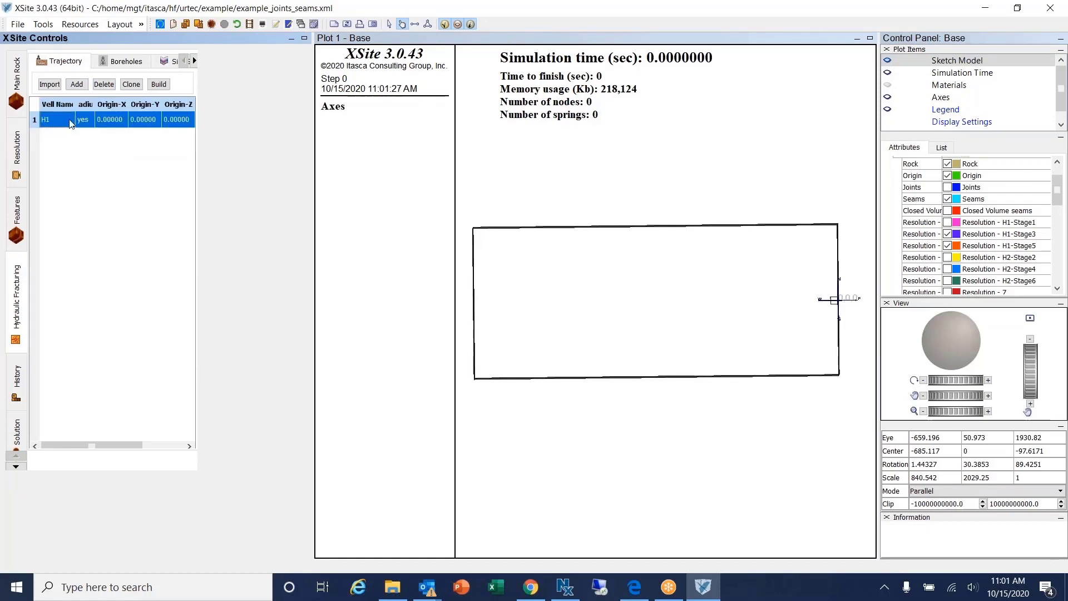
{"action": "left_click", "coordinate": [132, 85]}
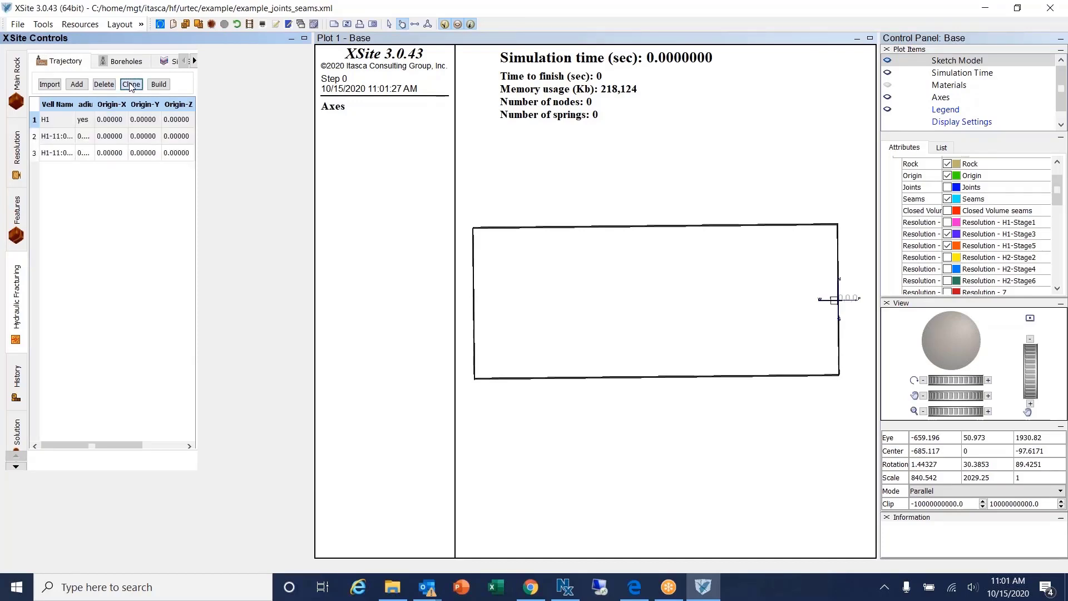
{"action": "left_click", "coordinate": [131, 85]}
{"action": "left_click", "coordinate": [114, 154]}
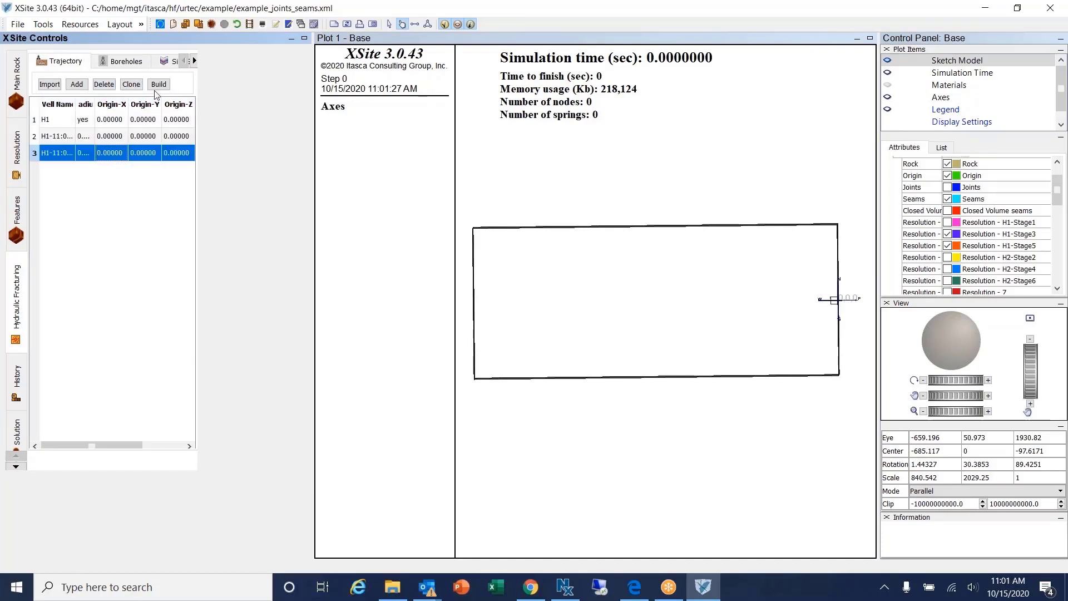
{"action": "left_click", "coordinate": [104, 85]}
Open the cloned well's trajectory and rename it H2.
{"action": "double_click", "coordinate": [97, 136]}
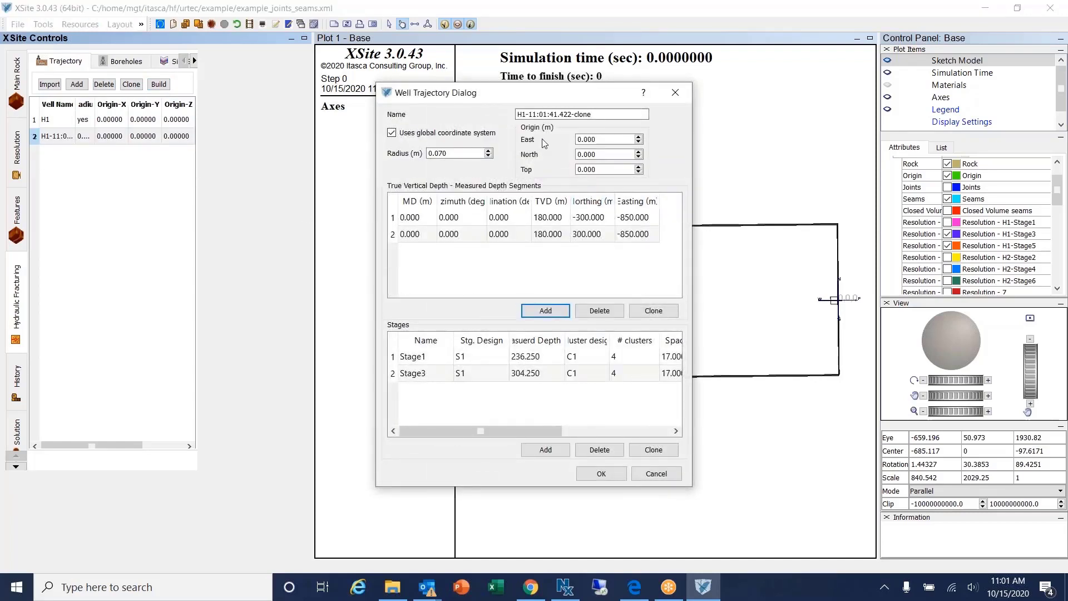
{"action": "left_click_drag", "start_coordinate": [595, 116], "coordinate": [512, 115]}
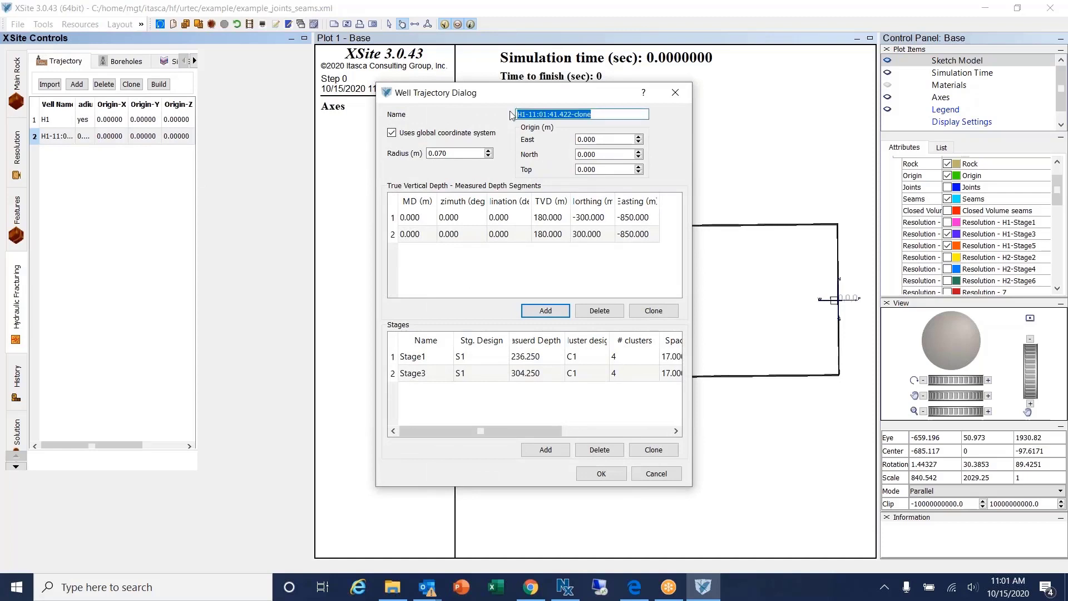
{"action": "type", "text": "H2"}
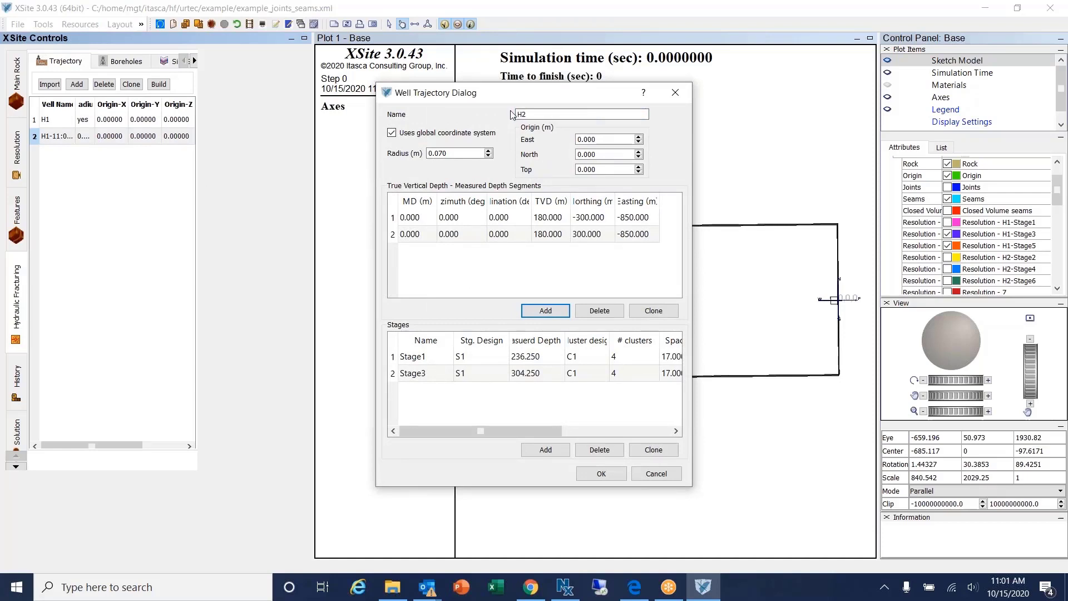
Set the E-W coordinate of H2's first trajectory segment to -600 m and save the segment.
{"action": "left_click", "coordinate": [567, 218]}
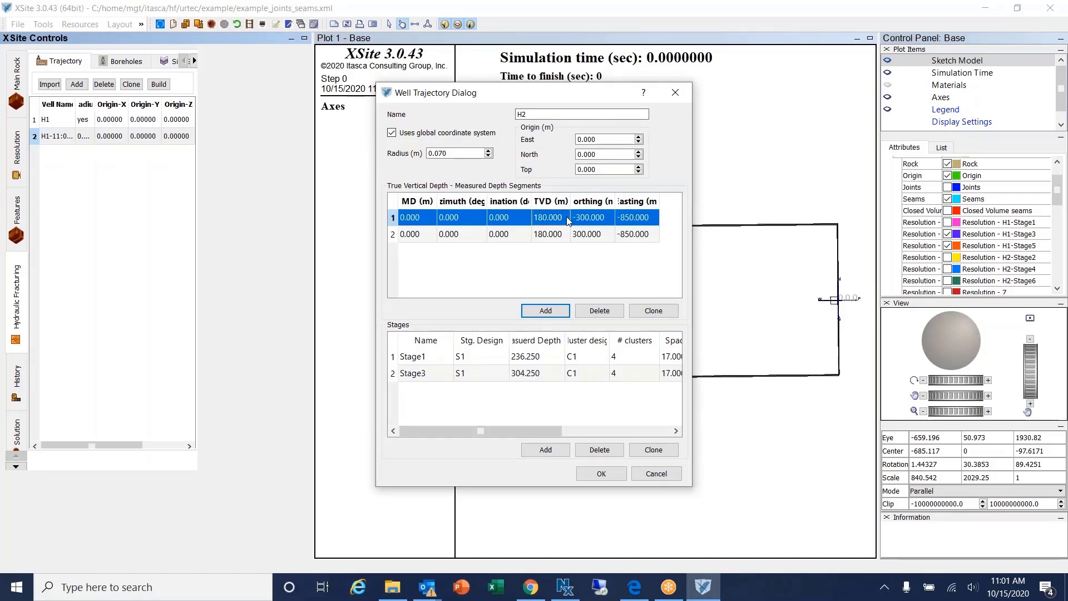
{"action": "double_click", "coordinate": [567, 217]}
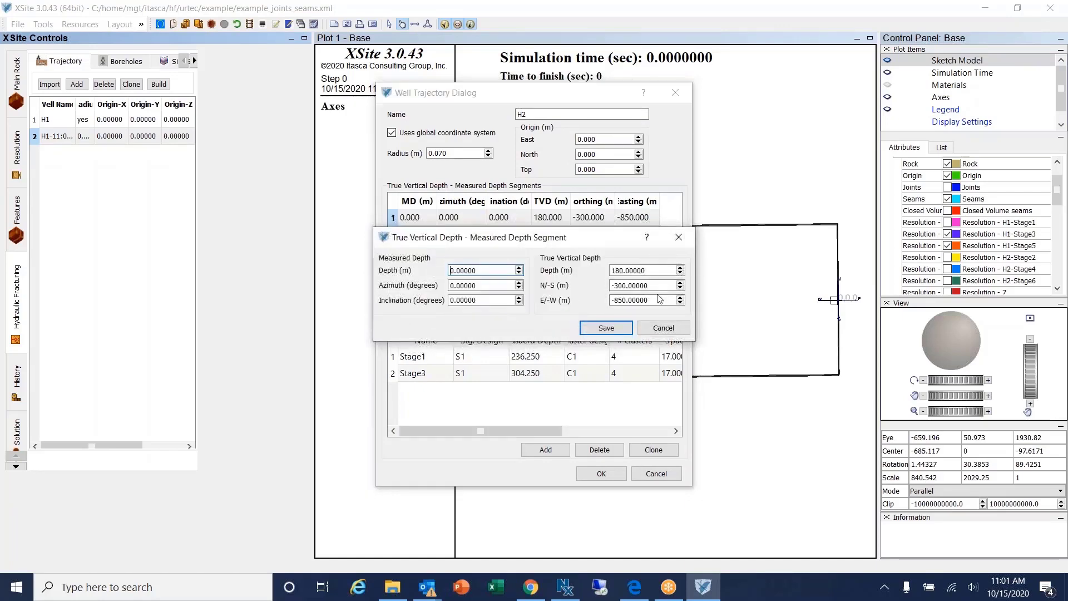
{"action": "double_click", "coordinate": [629, 300]}
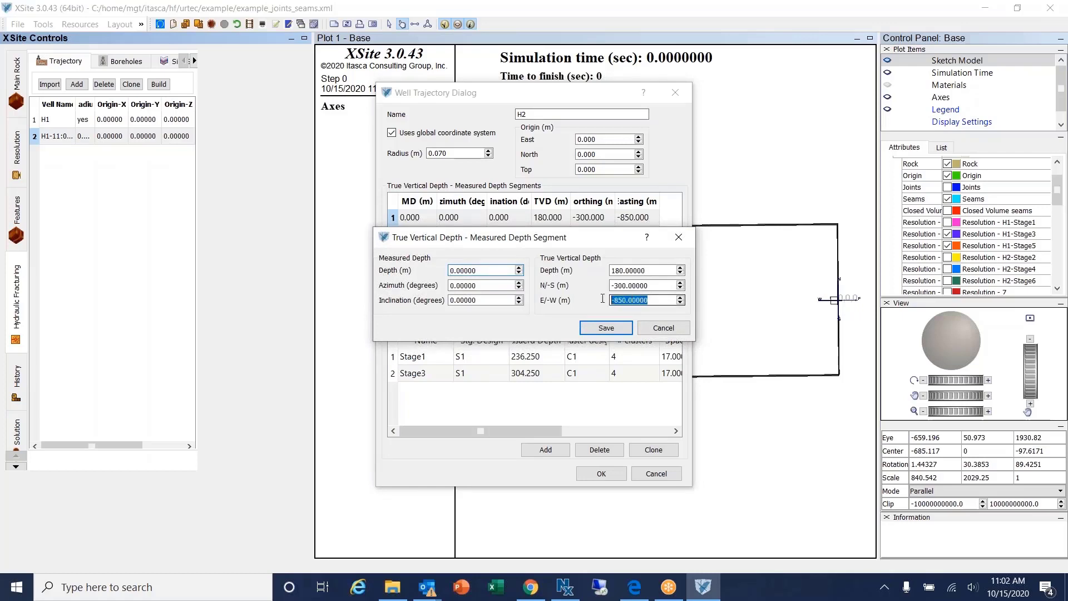
{"action": "type", "text": "-"}
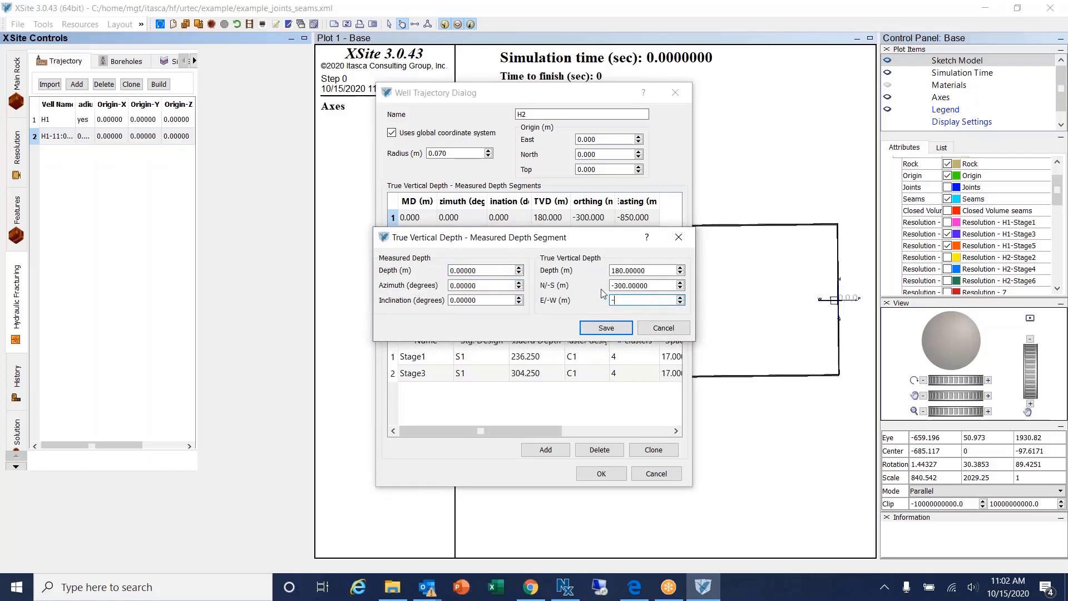
{"action": "type", "text": "600"}
{"action": "left_click", "coordinate": [606, 328]}
Set the E-W coordinate of H2's second trajectory segment to -600 m, keep the cloned stages, and save the well.
{"action": "double_click", "coordinate": [571, 239]}
{"action": "double_click", "coordinate": [629, 300]}
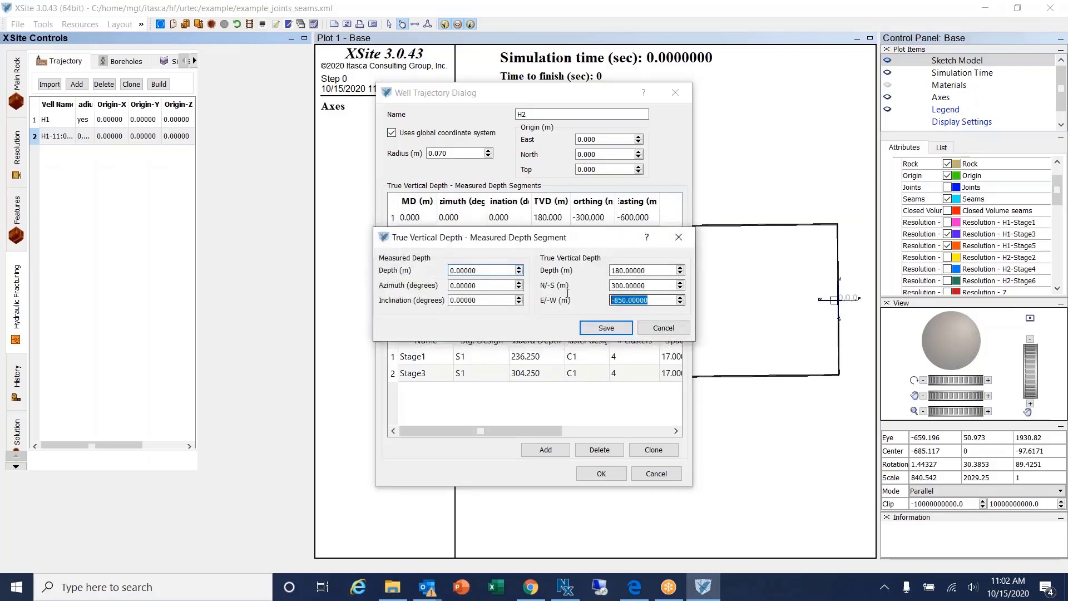
{"action": "type", "text": "-"}
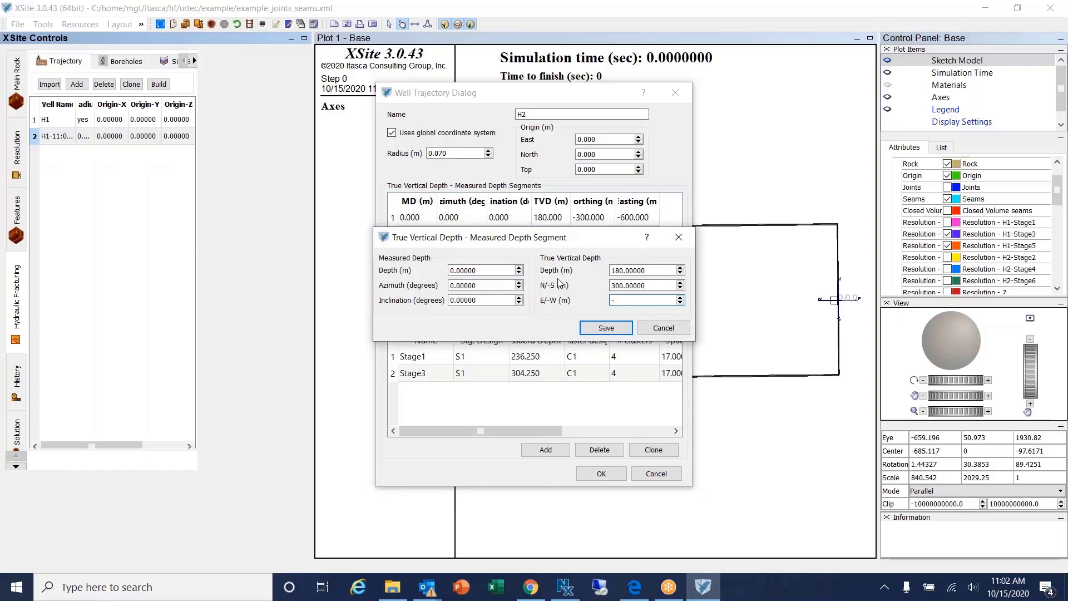
{"action": "type", "text": "600"}
{"action": "left_click", "coordinate": [597, 329]}
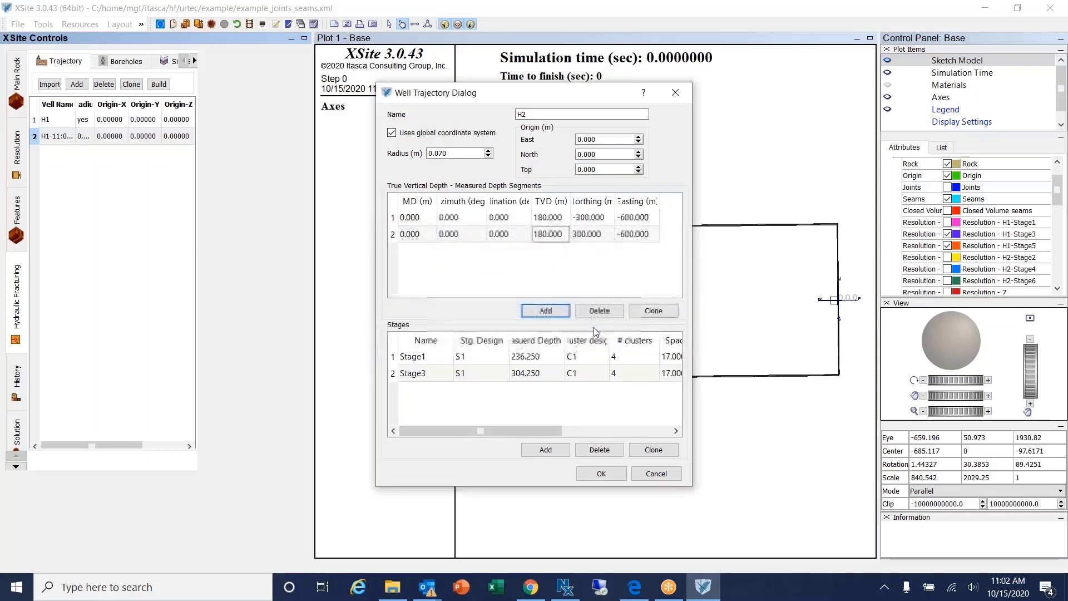
{"action": "left_click", "coordinate": [437, 357]}
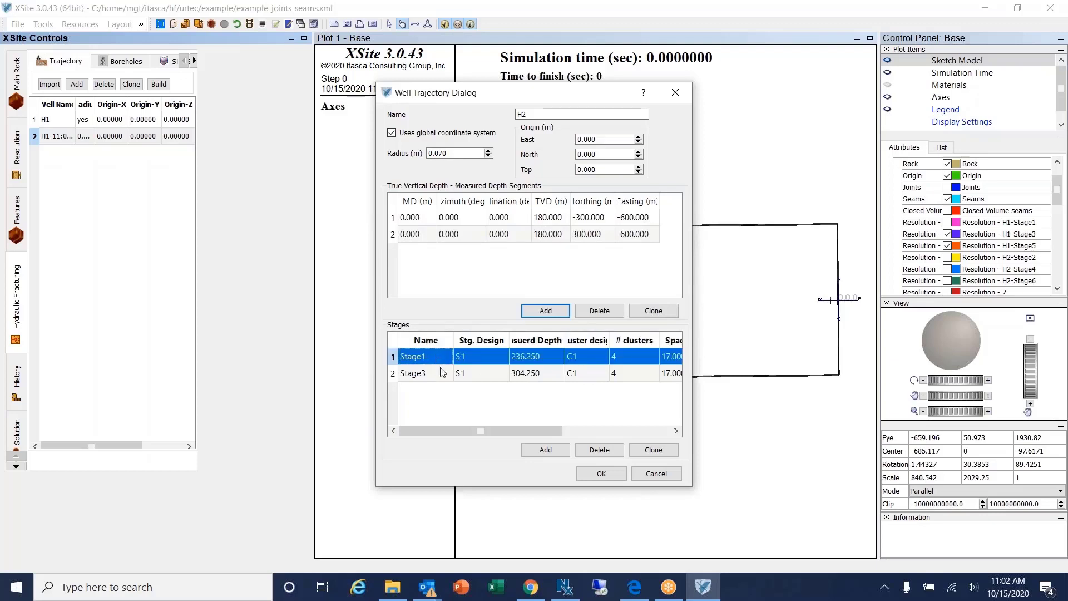
{"action": "left_click", "coordinate": [439, 372]}
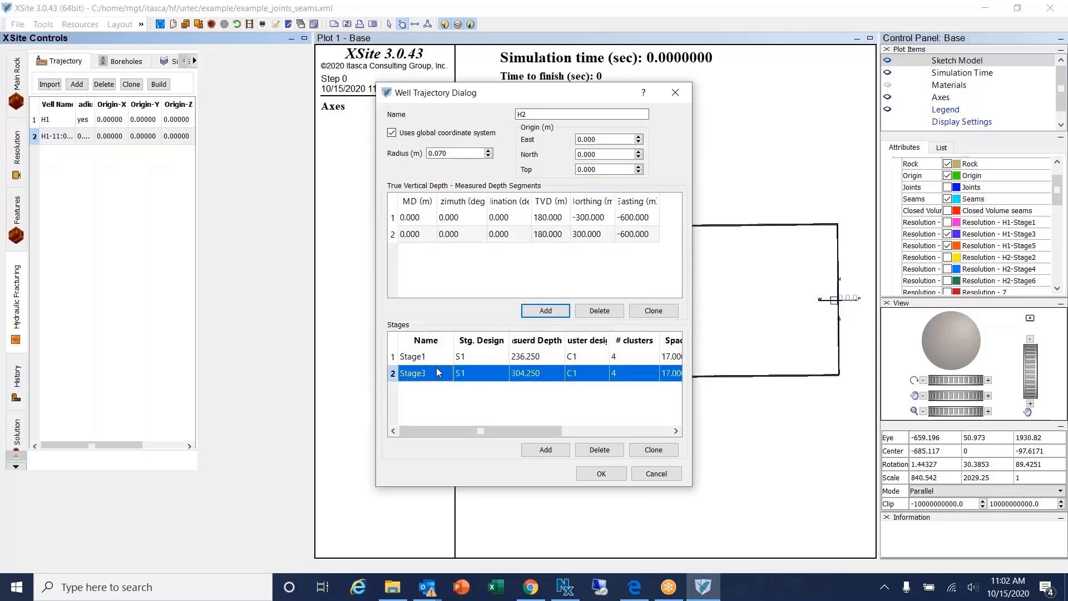
{"action": "left_click", "coordinate": [603, 475]}
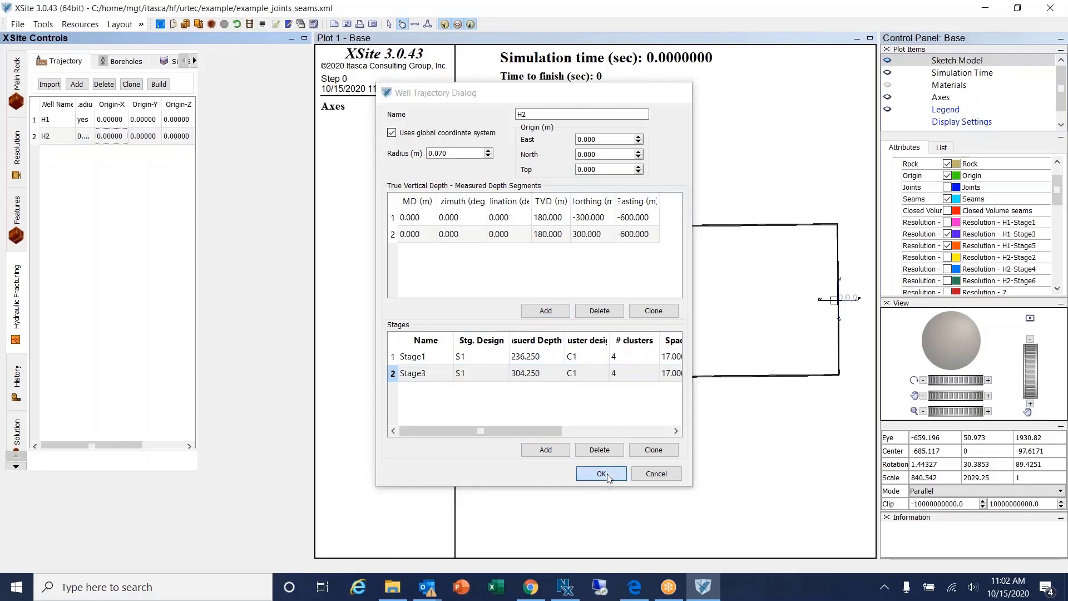
Build the boreholes for well H1 using true vertical depth, with the option to delete histories, joints and resolution enabled.
{"action": "left_click", "coordinate": [118, 119]}
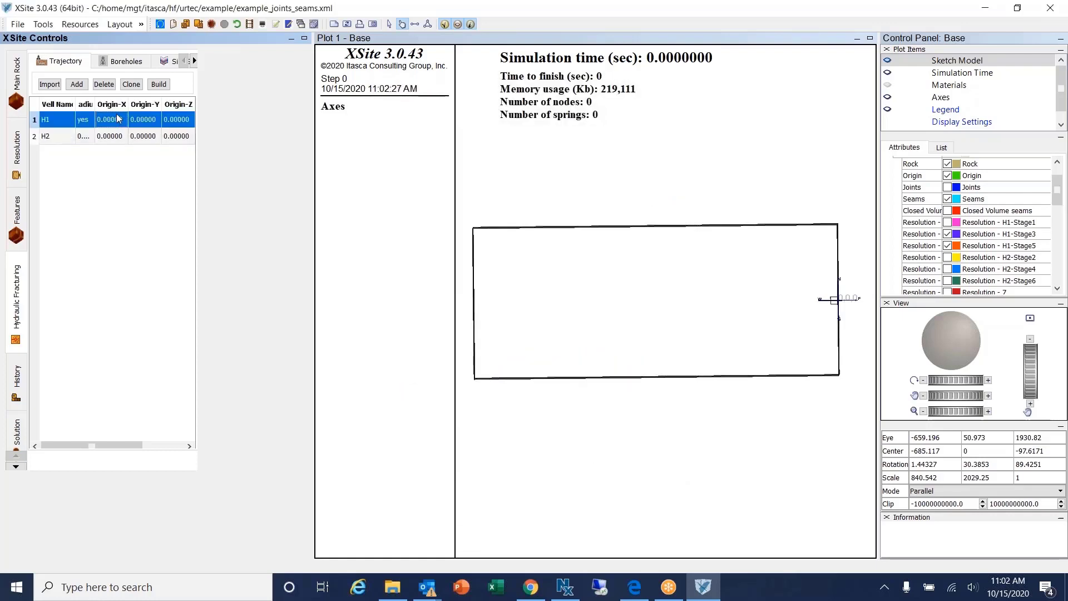
{"action": "left_click", "coordinate": [158, 85]}
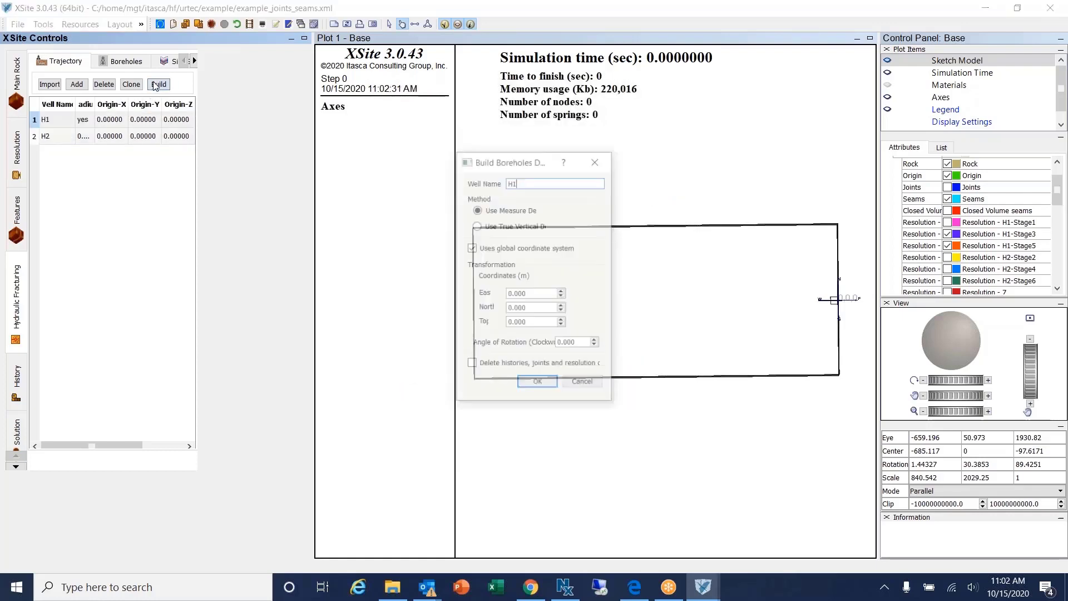
{"action": "left_click", "coordinate": [511, 227]}
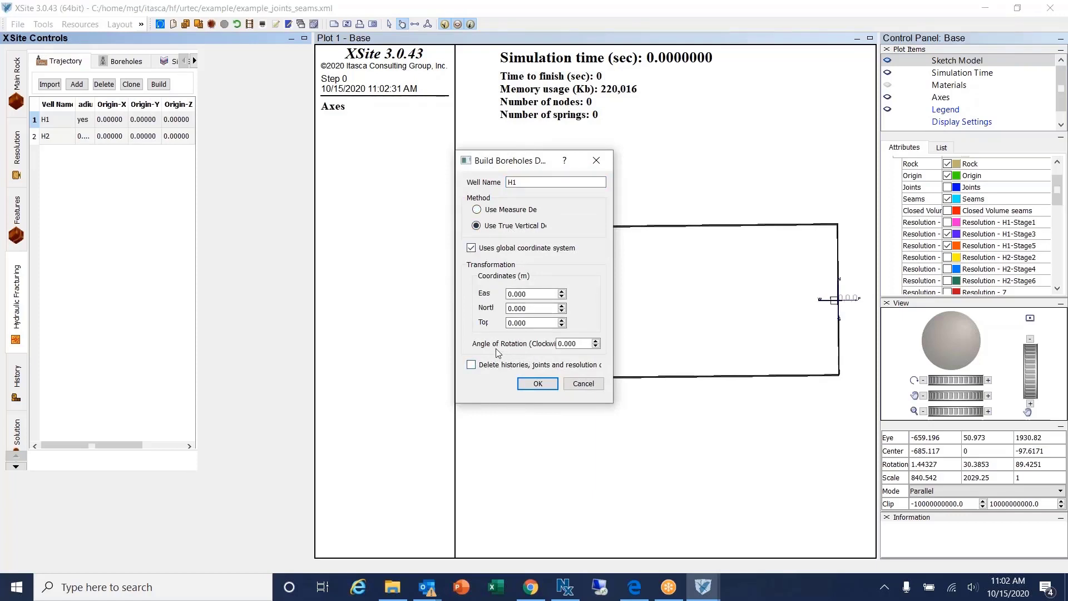
{"action": "left_click", "coordinate": [473, 366]}
{"action": "left_click", "coordinate": [548, 385]}
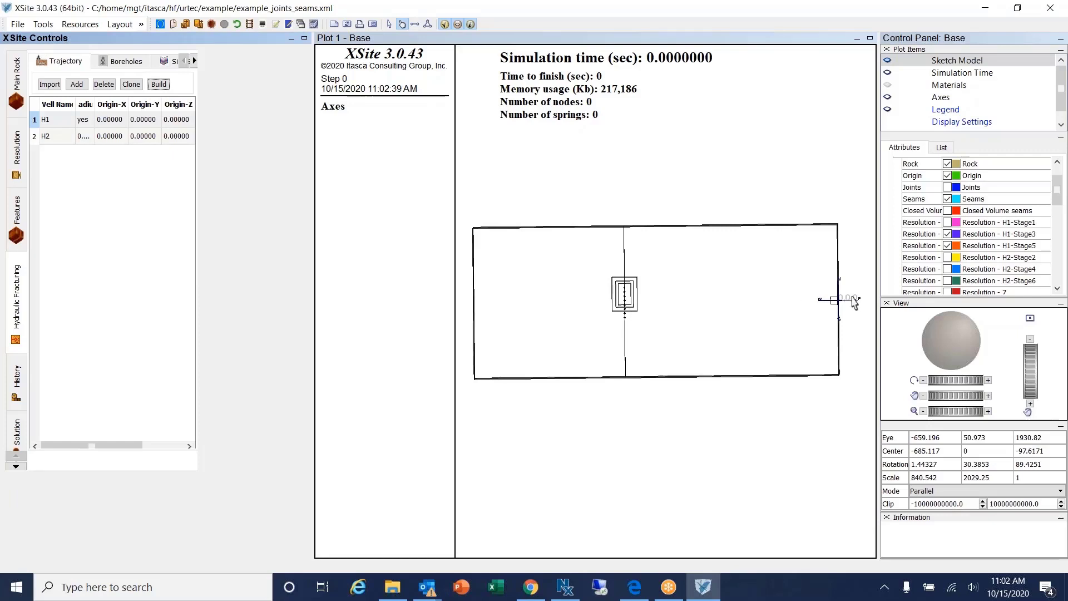
Show the H1-Stage1 resolution element in the sketch model and select well H2 in the trajectory list.
{"action": "scroll", "coordinate": [960, 218], "scroll_direction": "up", "scroll_amount": 1}
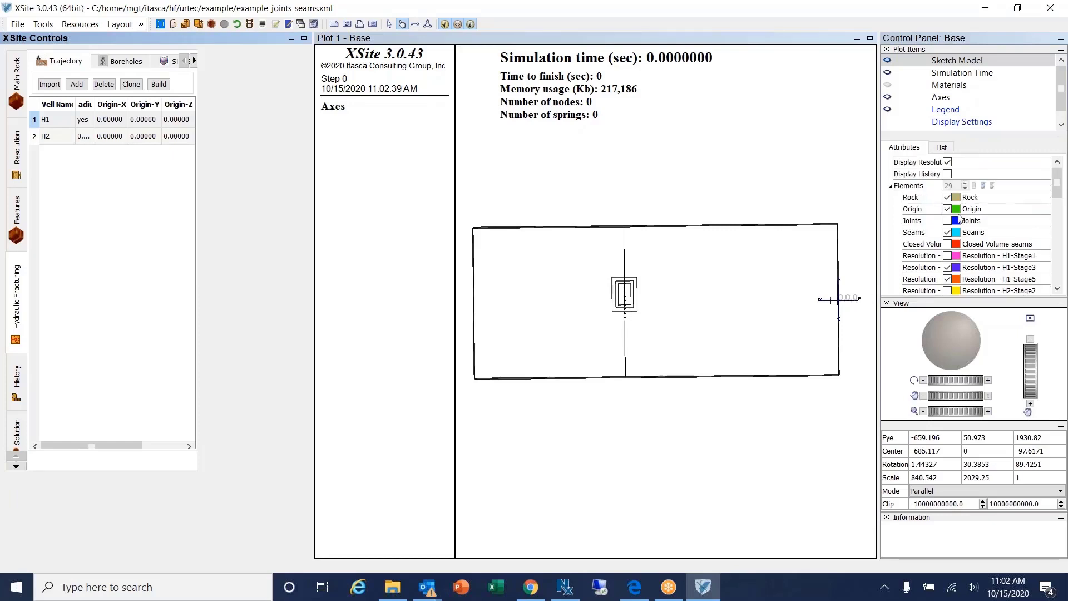
{"action": "left_click", "coordinate": [947, 162]}
{"action": "left_click", "coordinate": [947, 162]}
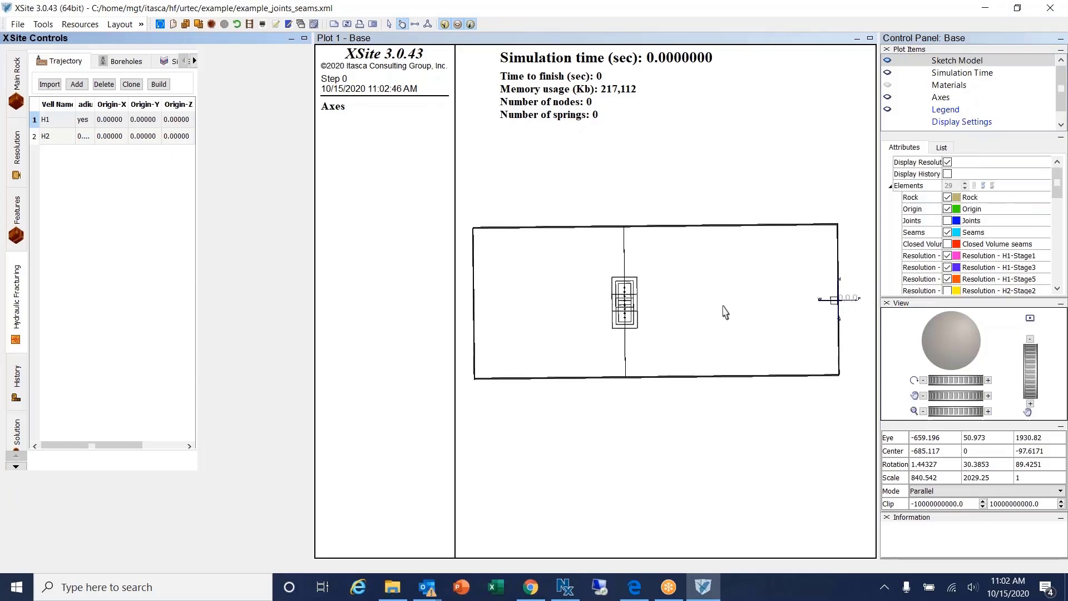
{"action": "left_click", "coordinate": [127, 137]}
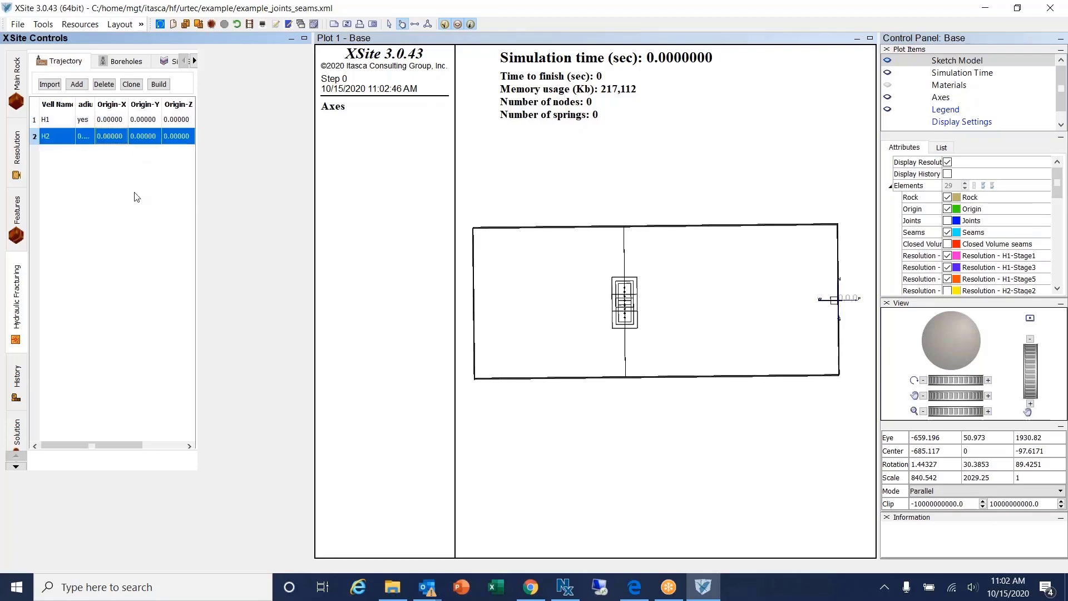
Build the boreholes for well H2 using true vertical depth, with deletion of histories, joints and resolution disabled.
{"action": "left_click", "coordinate": [158, 84]}
{"action": "left_click", "coordinate": [476, 226]}
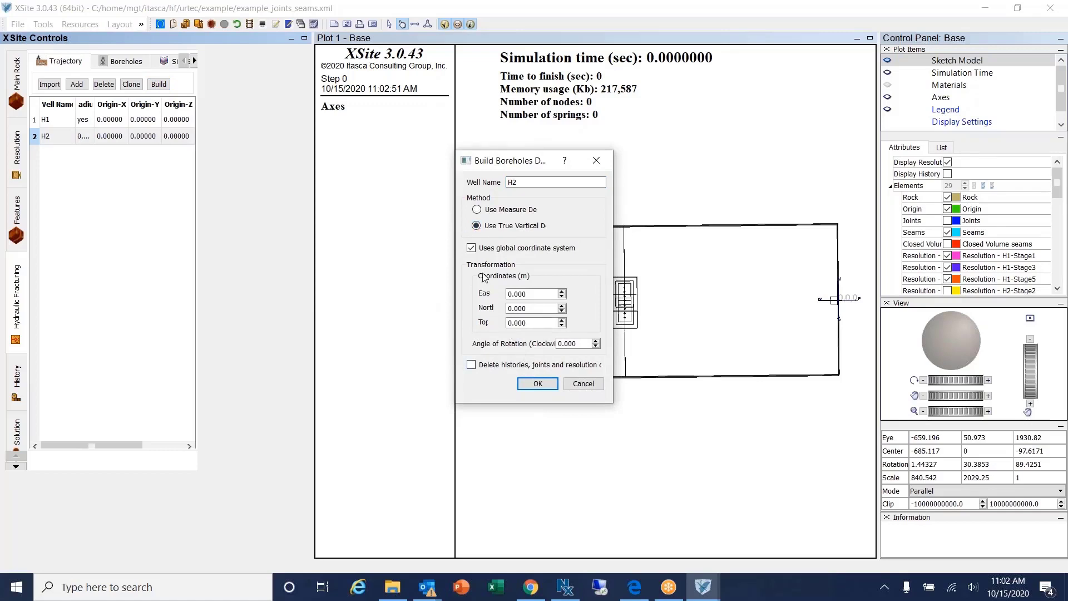
{"action": "left_click", "coordinate": [472, 248]}
{"action": "left_click", "coordinate": [544, 384]}
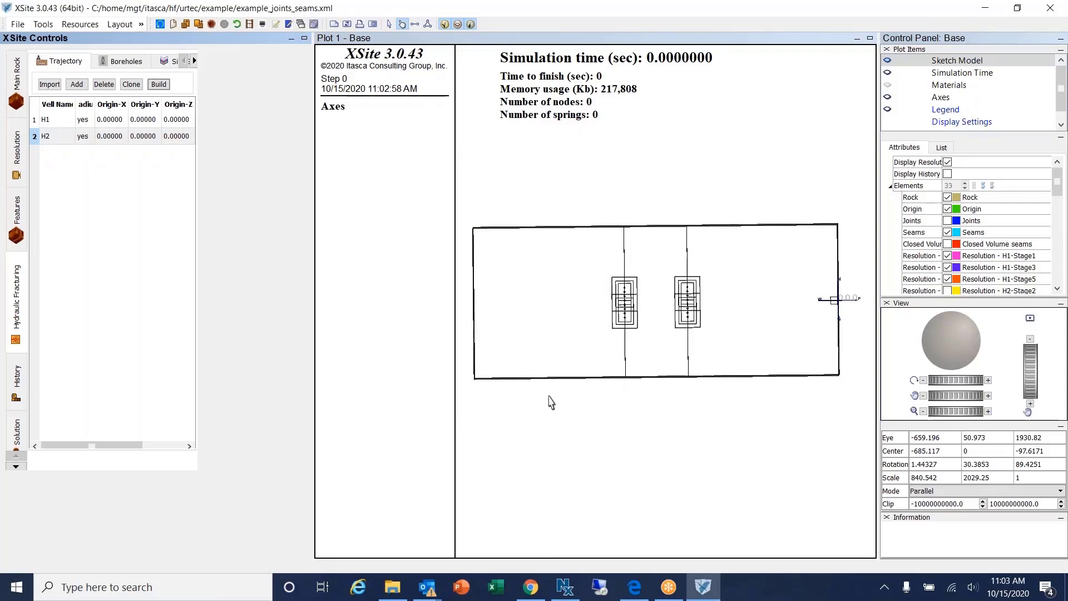
{"action": "left_click", "coordinate": [641, 354]}
{"action": "left_click_drag", "start_coordinate": [641, 354], "coordinate": [596, 340]}
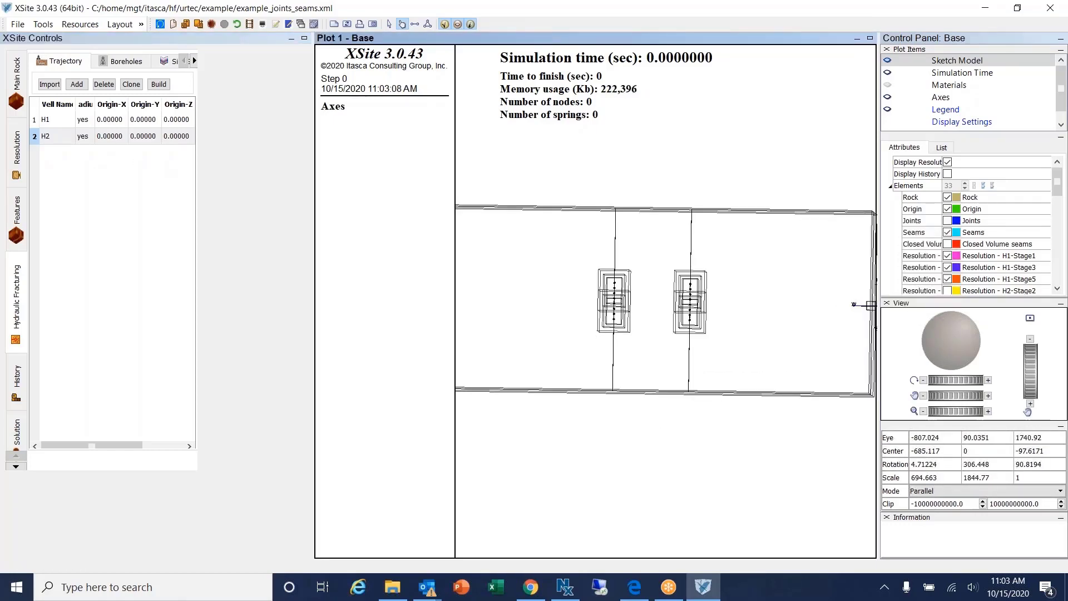
Open borehole H1 and display the properties of its only segment.
{"action": "left_click", "coordinate": [116, 63]}
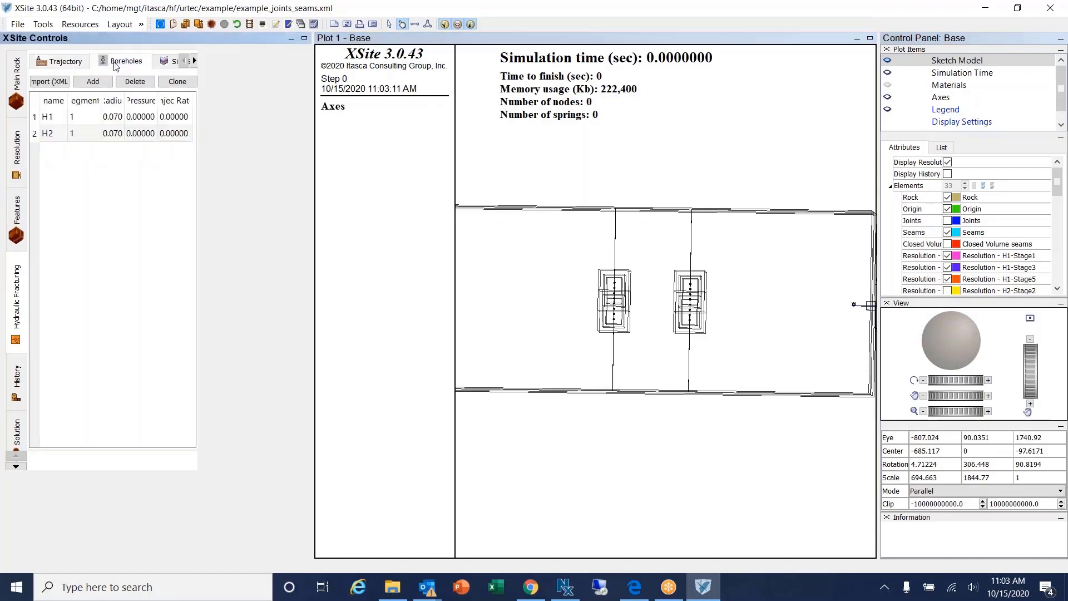
{"action": "left_click", "coordinate": [103, 119]}
{"action": "left_click", "coordinate": [101, 127]}
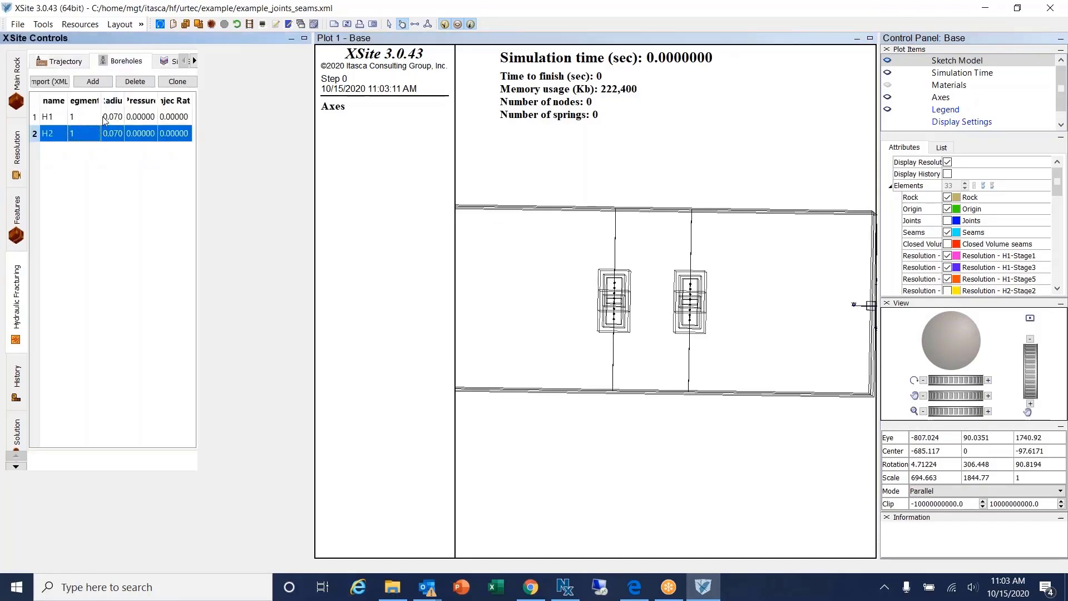
{"action": "left_click", "coordinate": [104, 121]}
{"action": "double_click", "coordinate": [104, 120]}
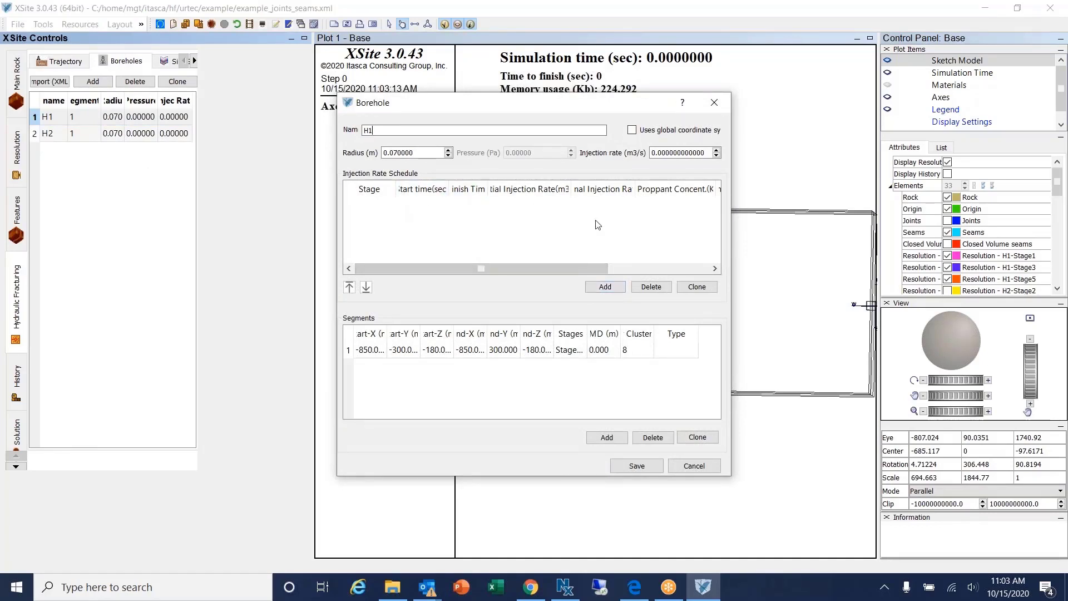
{"action": "double_click", "coordinate": [612, 351]}
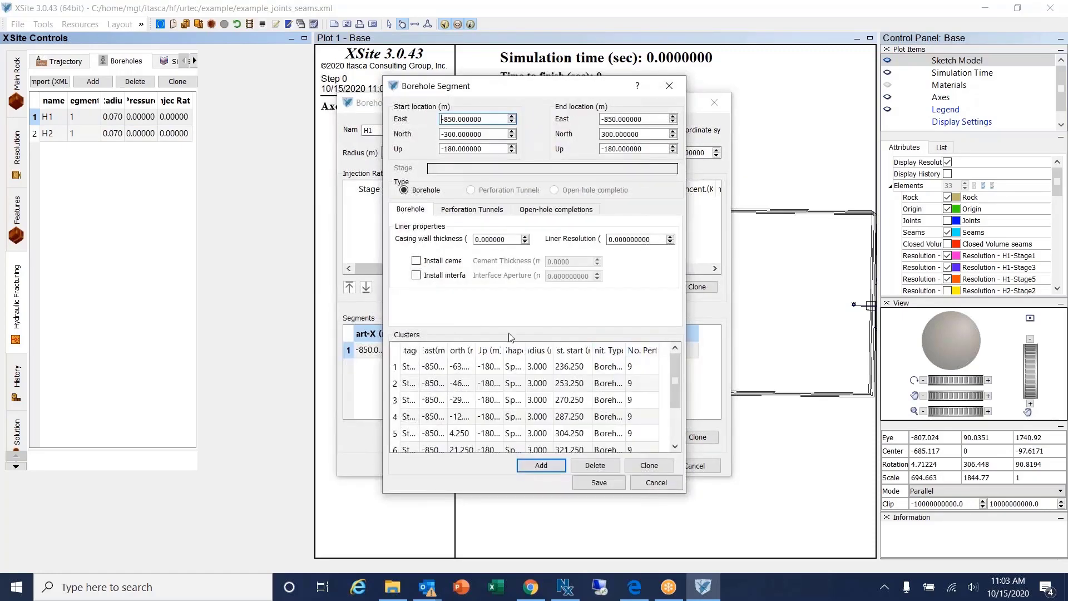
Review the segment's cluster list and the perforation settings of the fourth cluster, and close borehole H1 without saving.
{"action": "left_click_drag", "start_coordinate": [423, 349], "coordinate": [444, 350]}
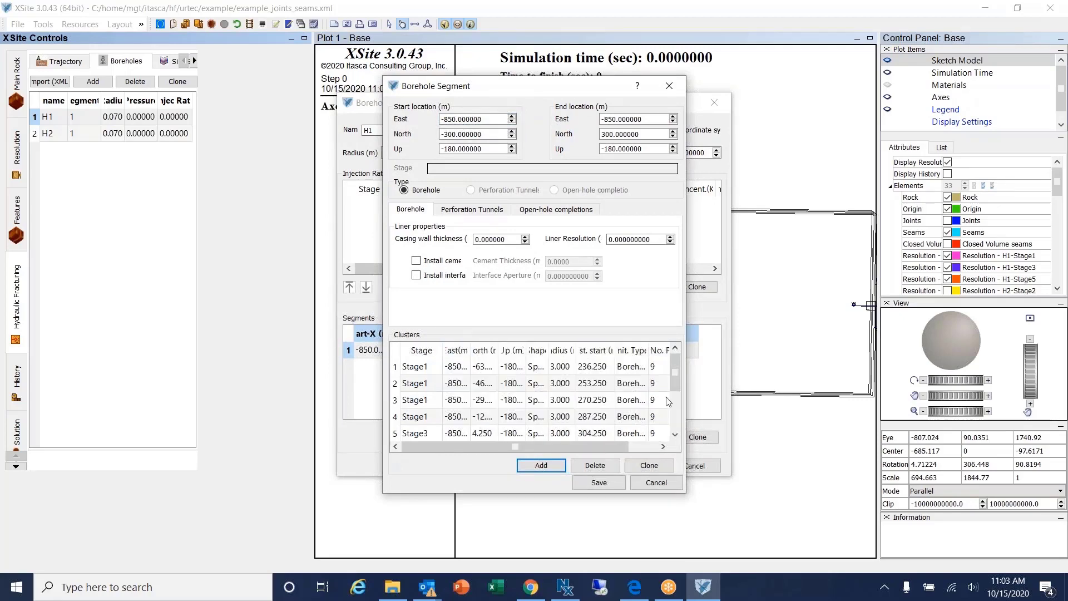
{"action": "mouse_move", "coordinate": [676, 388]}
{"action": "left_mouse_down"}
{"action": "mouse_move", "coordinate": [677, 415]}
{"action": "mouse_move", "coordinate": [667, 373]}
{"action": "left_mouse_up"}
{"action": "scroll", "coordinate": [677, 387], "scroll_direction": "down", "scroll_amount": 1}
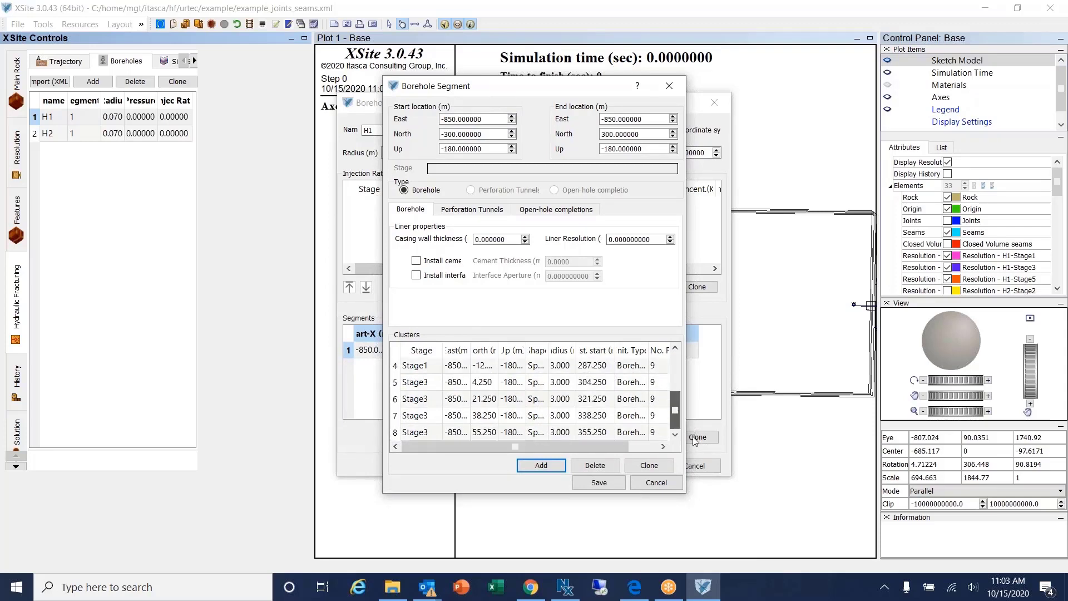
{"action": "double_click", "coordinate": [600, 372]}
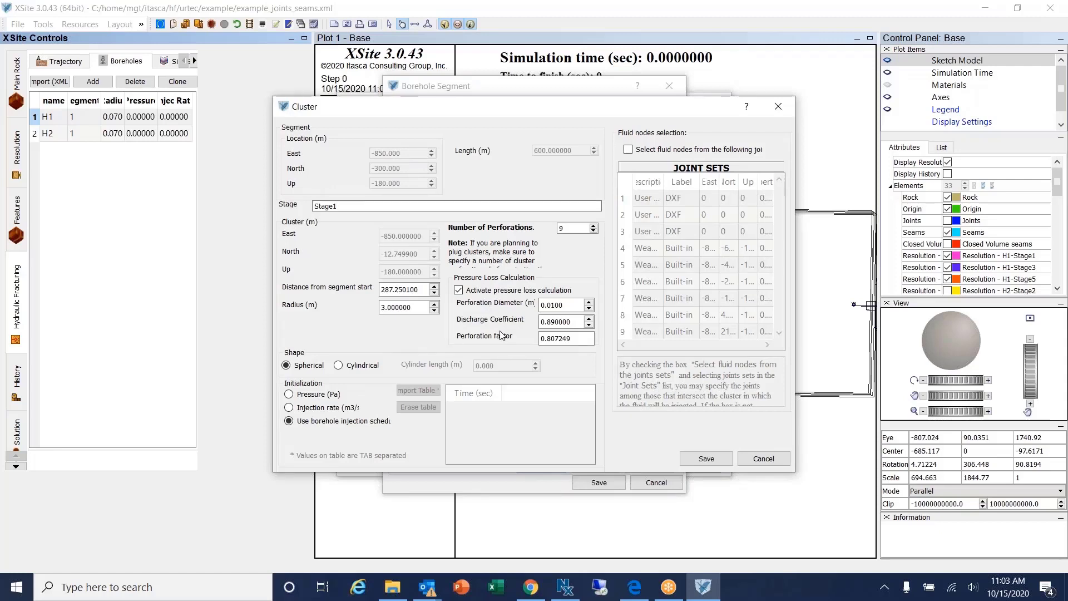
{"action": "left_click", "coordinate": [764, 458]}
{"action": "left_click", "coordinate": [656, 482]}
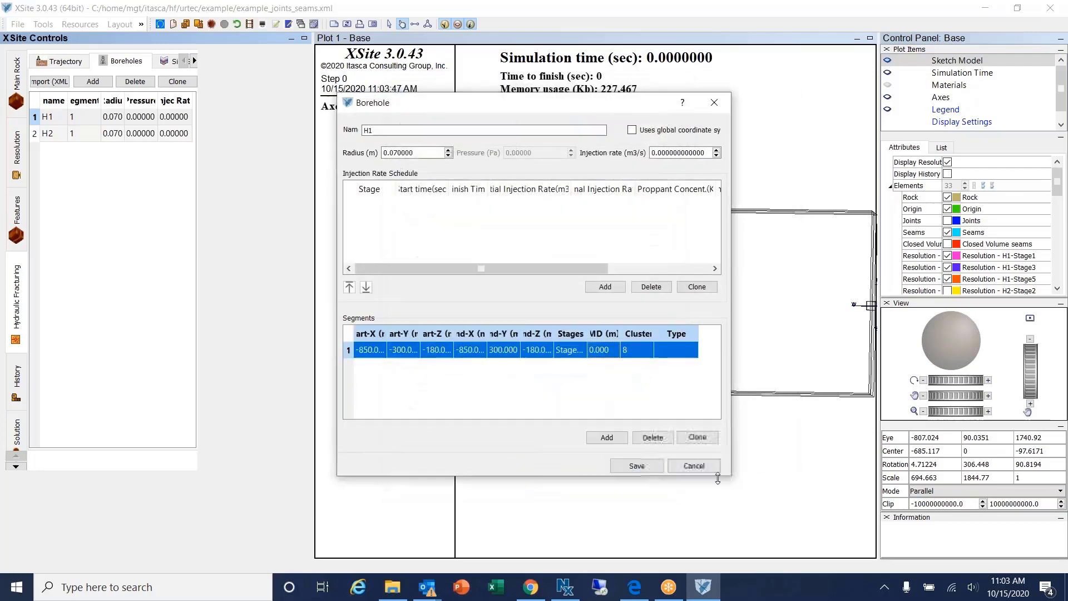
{"action": "left_click", "coordinate": [694, 466]}
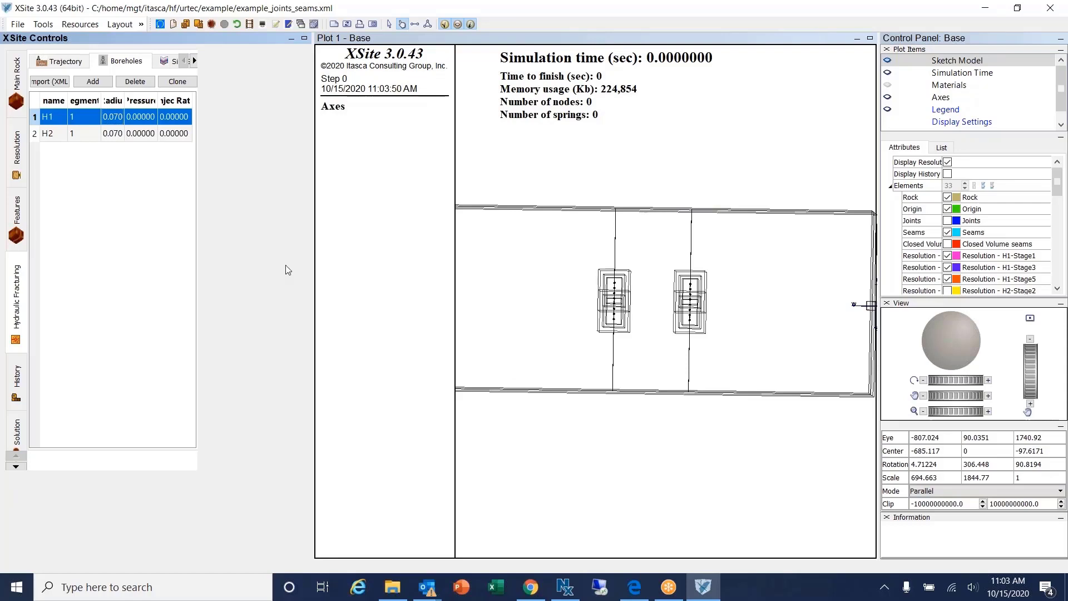
Review the resolution list and the joint list, and examine the clusters of both wells in the plot.
{"action": "left_click", "coordinate": [18, 162]}
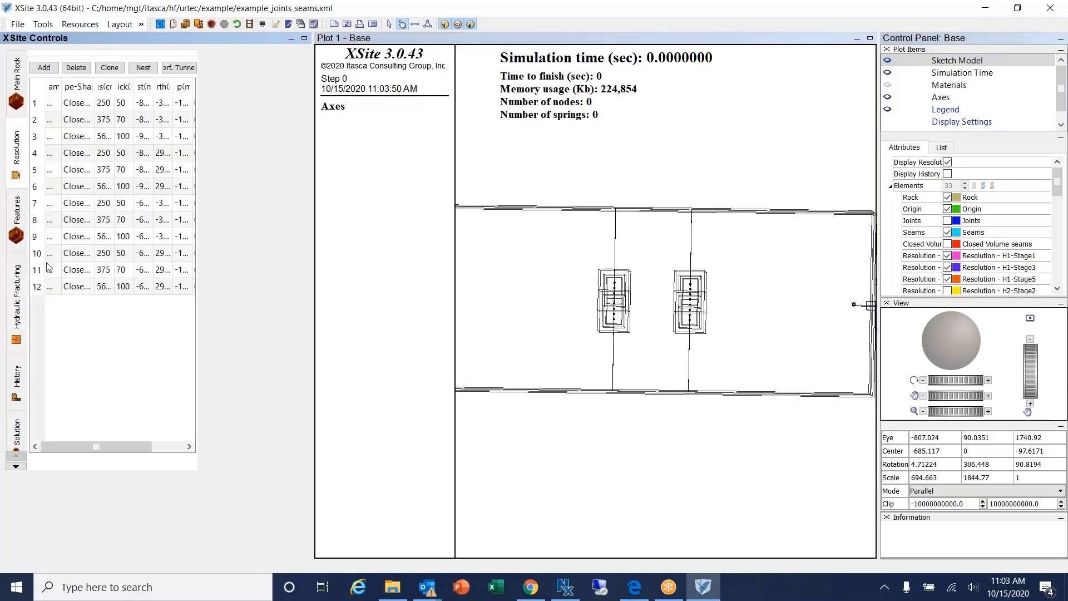
{"action": "left_click", "coordinate": [18, 214]}
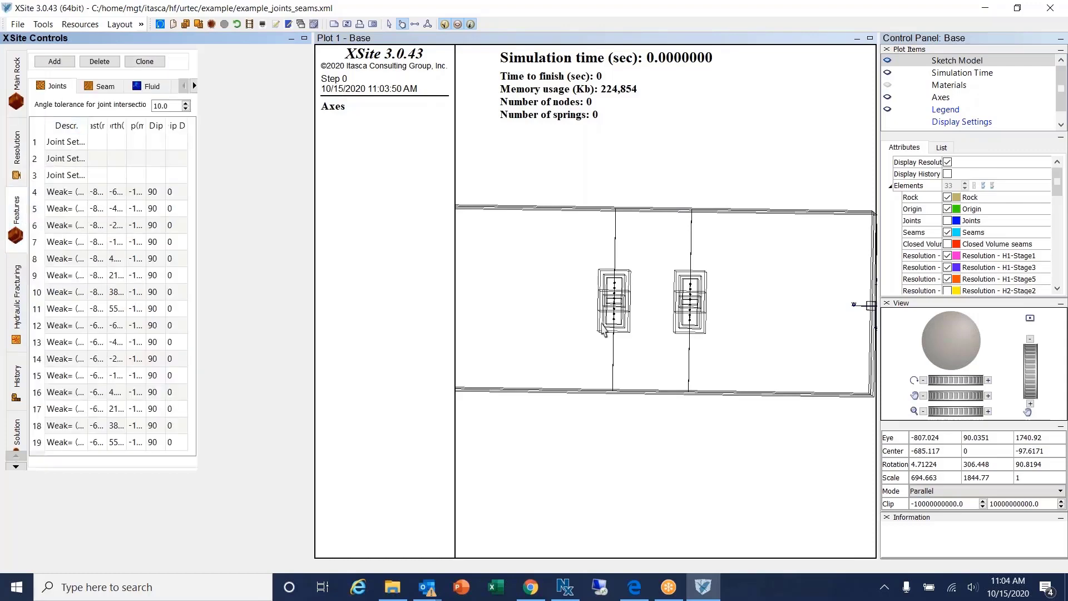
{"action": "scroll", "coordinate": [617, 310], "scroll_direction": "up", "scroll_amount": 2}
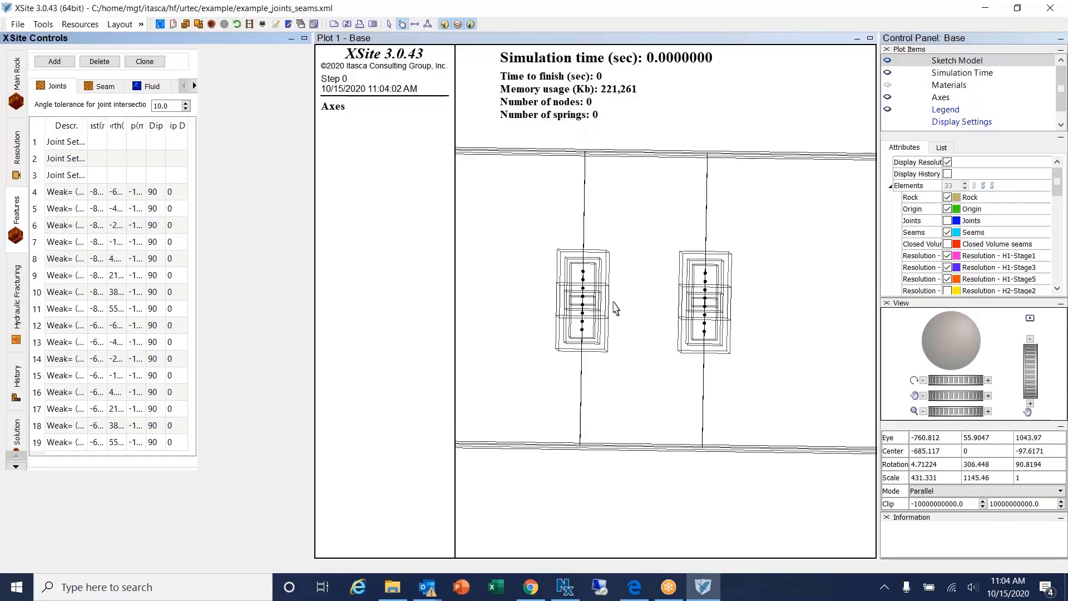
{"action": "scroll", "coordinate": [614, 303], "scroll_direction": "up", "scroll_amount": 3}
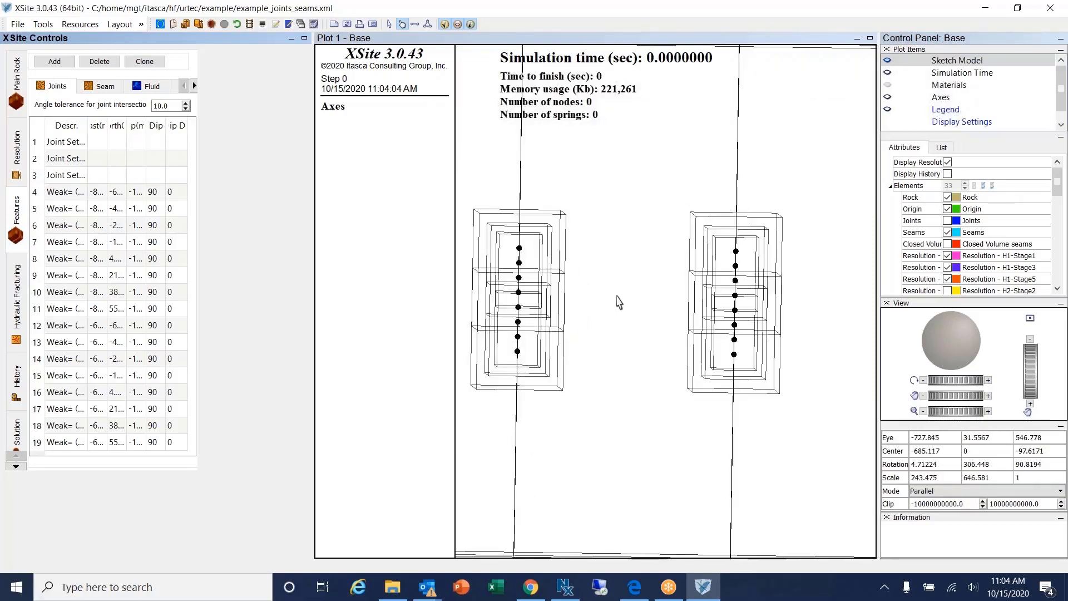
Turn on the display of Joints in the sketch model.
{"action": "left_click", "coordinate": [947, 221]}
{"action": "mouse_move", "coordinate": [644, 248]}
{"action": "left_mouse_down"}
{"action": "mouse_move", "coordinate": [644, 267]}
{"action": "mouse_move", "coordinate": [640, 251]}
{"action": "left_mouse_up"}
{"action": "left_click", "coordinate": [948, 221]}
{"action": "left_click", "coordinate": [948, 221]}
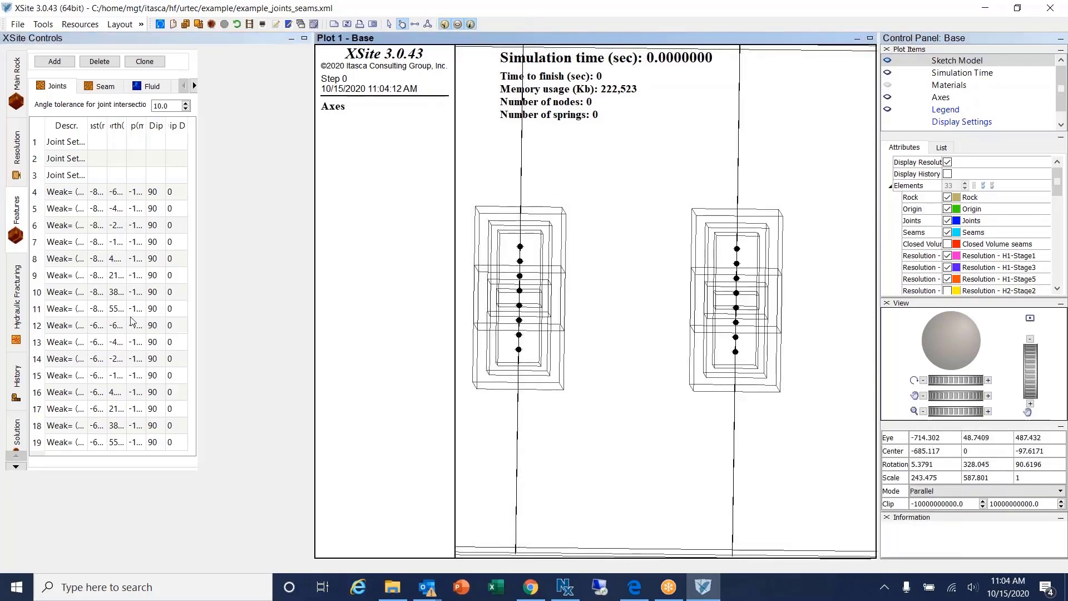
Review the list of cluster pressure and volume histories for both wells and return to the main rock geometry.
{"action": "left_click", "coordinate": [17, 383]}
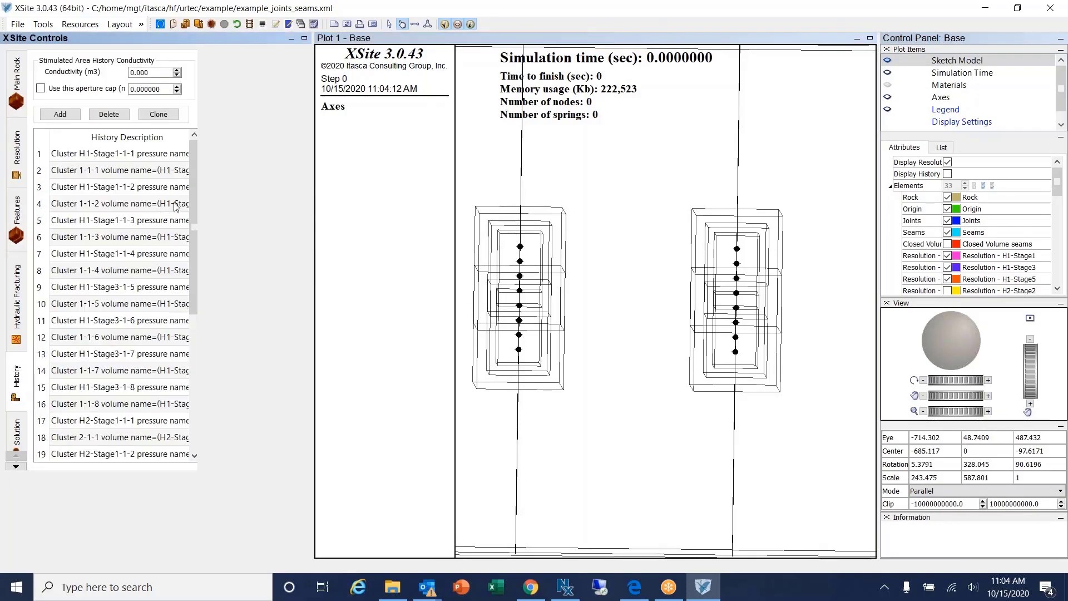
{"action": "left_click_drag", "start_coordinate": [196, 195], "coordinate": [222, 336]}
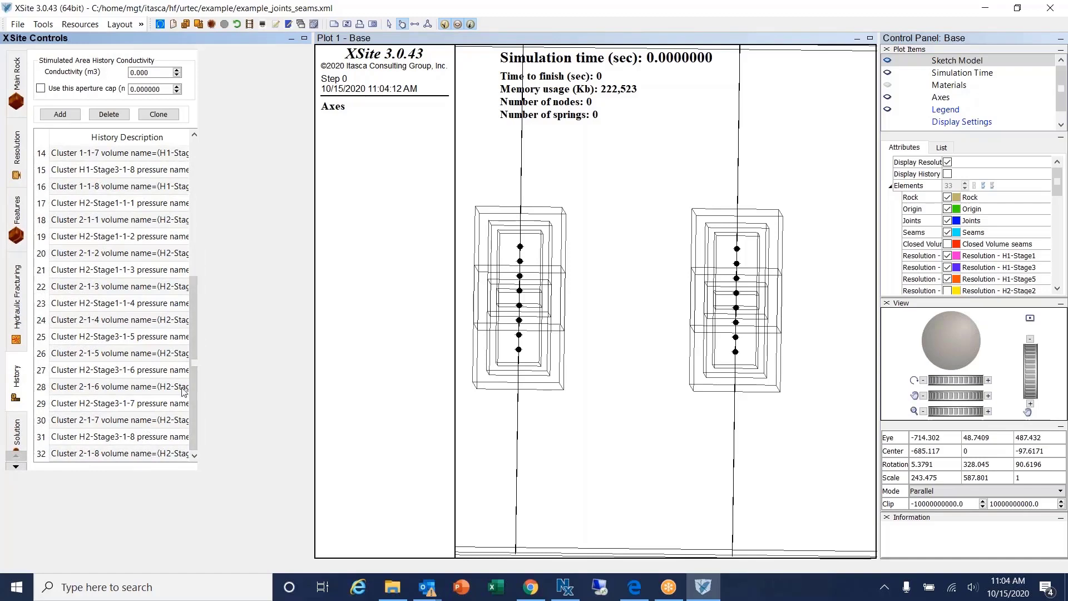
{"action": "left_click_drag", "start_coordinate": [190, 362], "coordinate": [200, 155]}
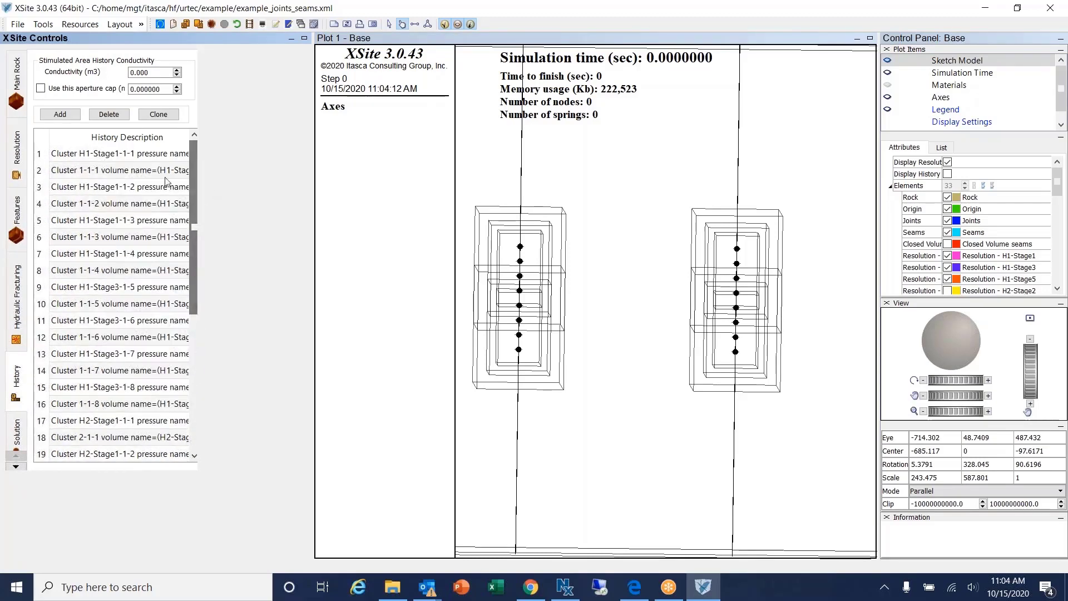
{"action": "left_click", "coordinate": [15, 82]}
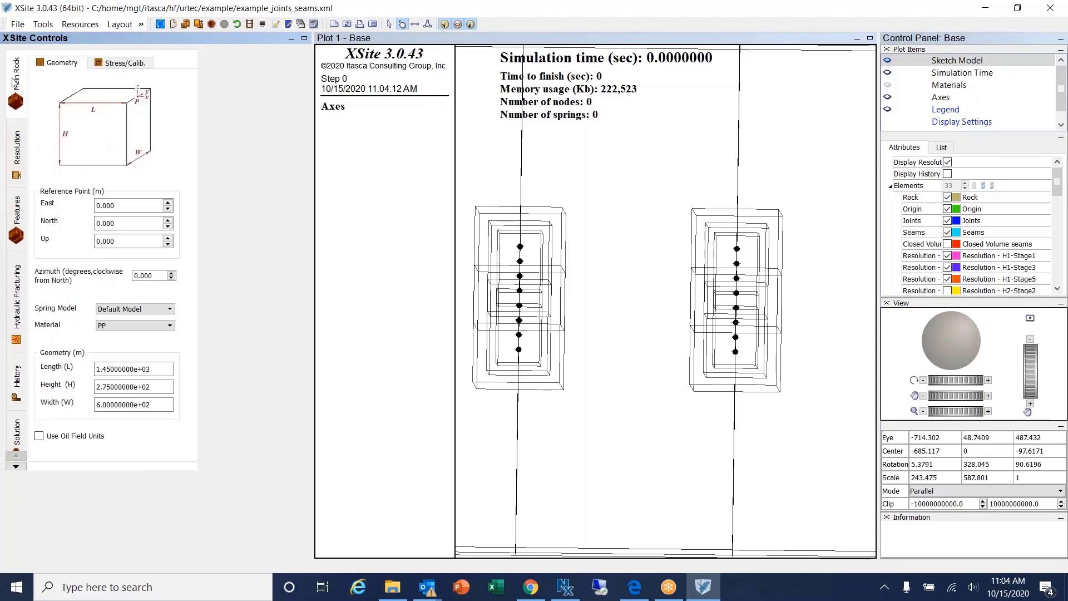
Save the dataset as a new file named example_joints_seams_weels.xml in the example folder.
{"action": "left_click", "coordinate": [18, 24]}
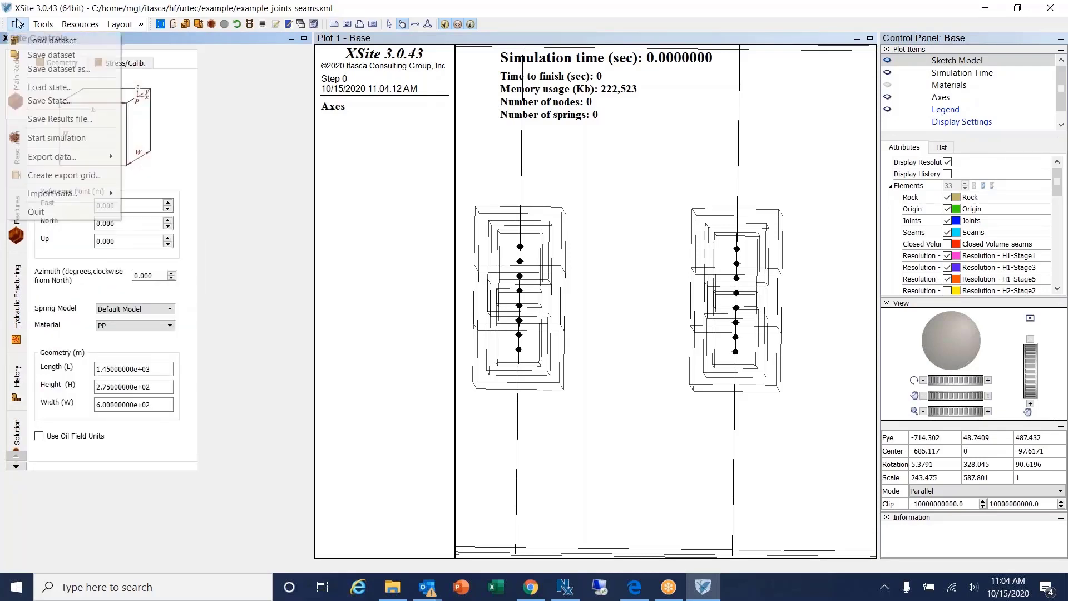
{"action": "left_click", "coordinate": [55, 69]}
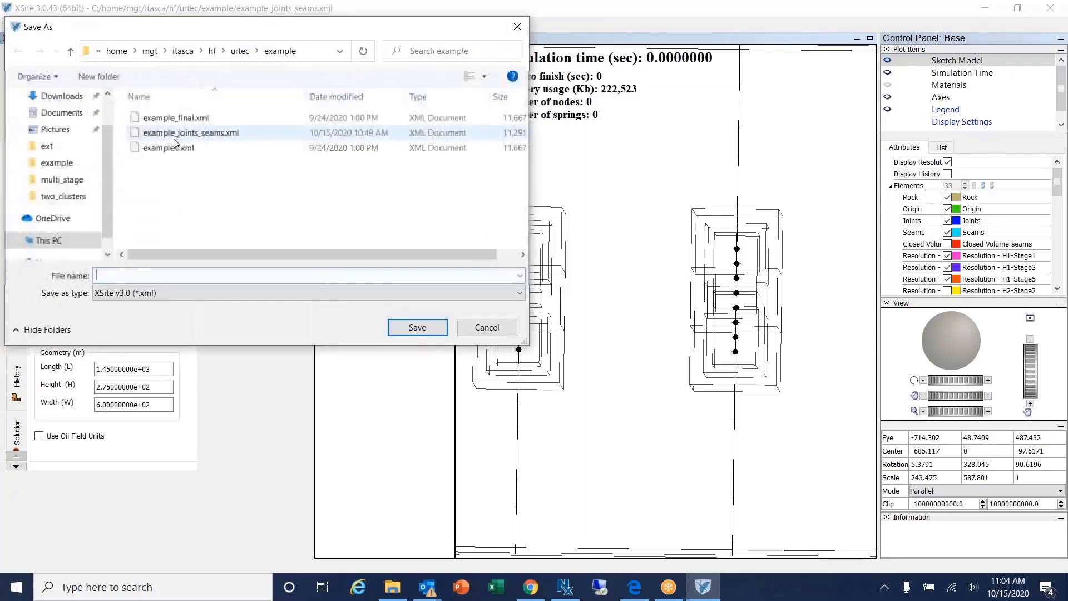
{"action": "left_click", "coordinate": [176, 135]}
{"action": "left_click", "coordinate": [281, 275]}
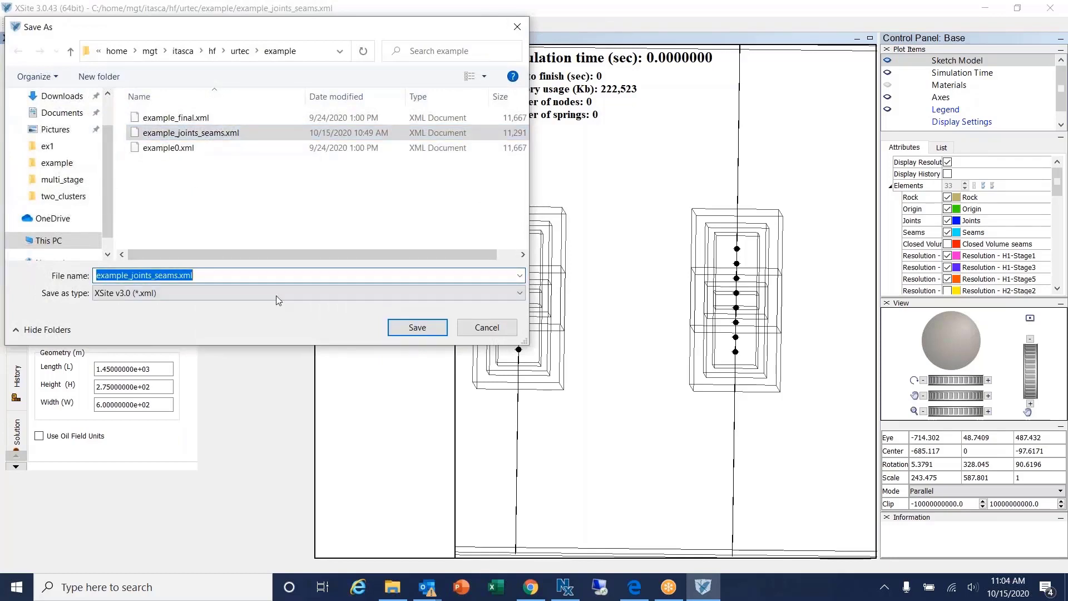
{"action": "key", "text": "Home"}
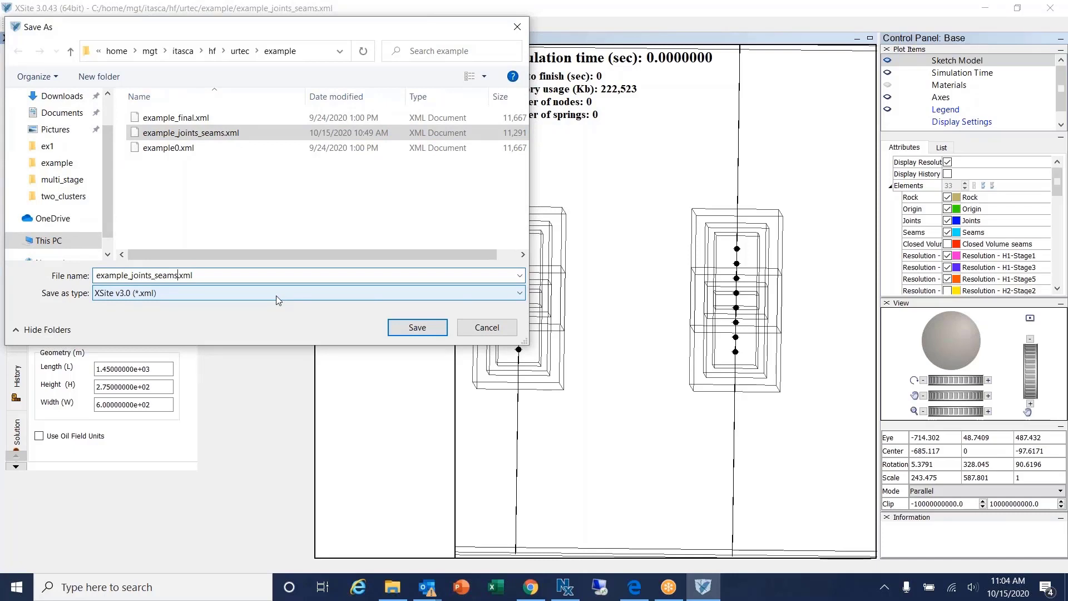
{"action": "type", "text": "_weels"}
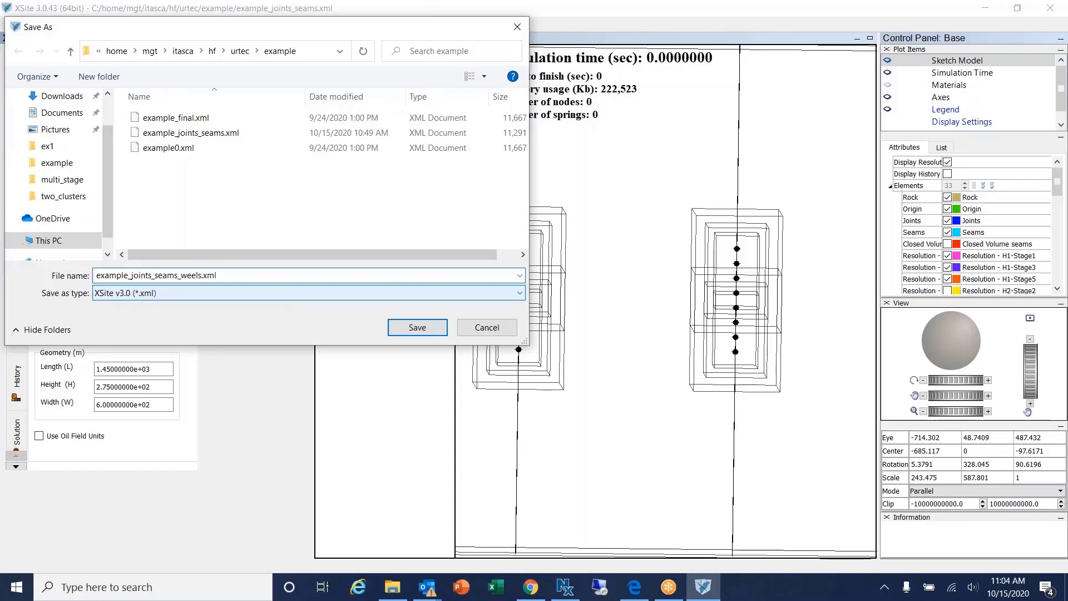
{"action": "left_click", "coordinate": [403, 327]}
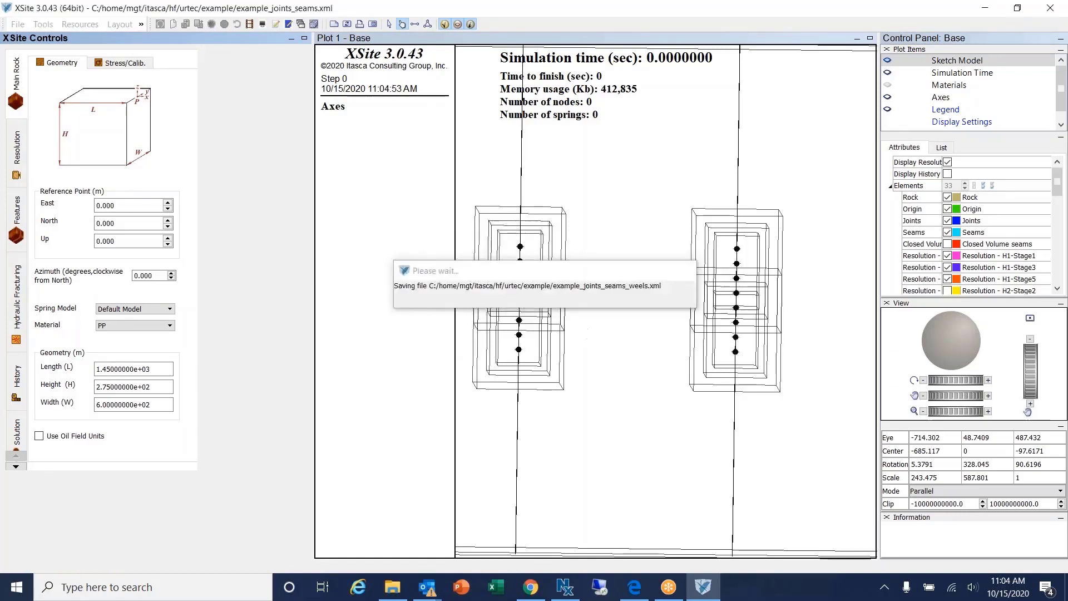
{"action": "scroll", "coordinate": [666, 300], "scroll_direction": "down", "scroll_amount": 5}
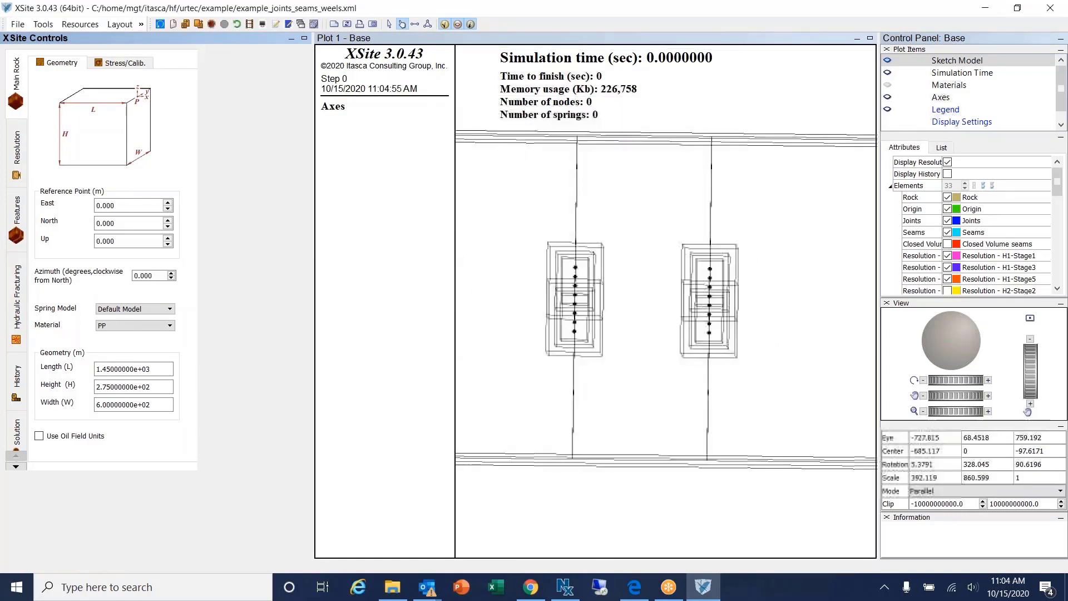
{"action": "scroll", "coordinate": [507, 267], "scroll_direction": "down", "scroll_amount": 3}
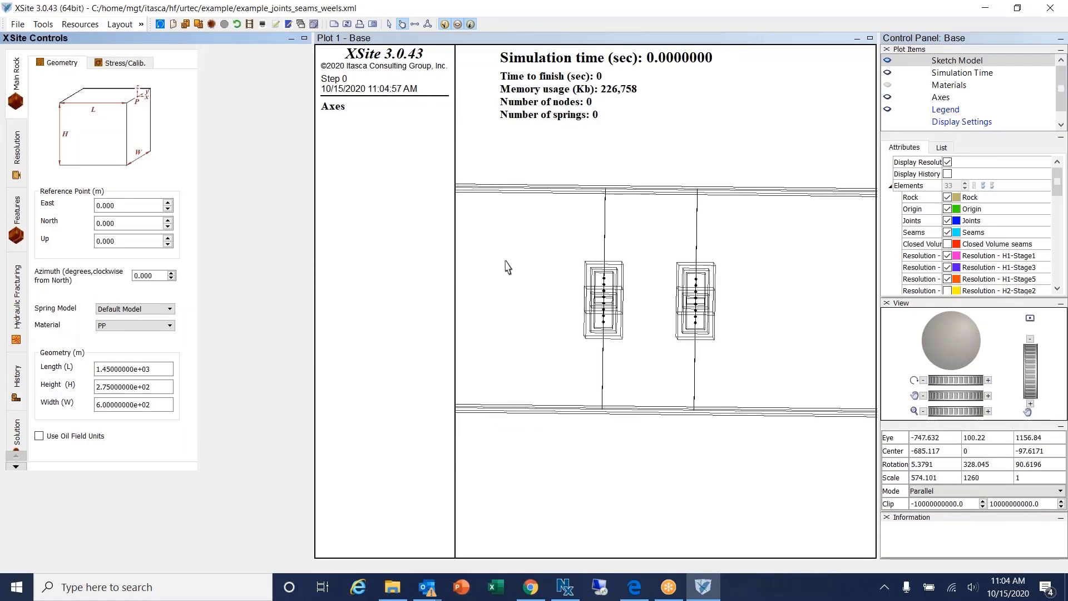
{"action": "scroll", "coordinate": [508, 267], "scroll_direction": "down", "scroll_amount": 1}
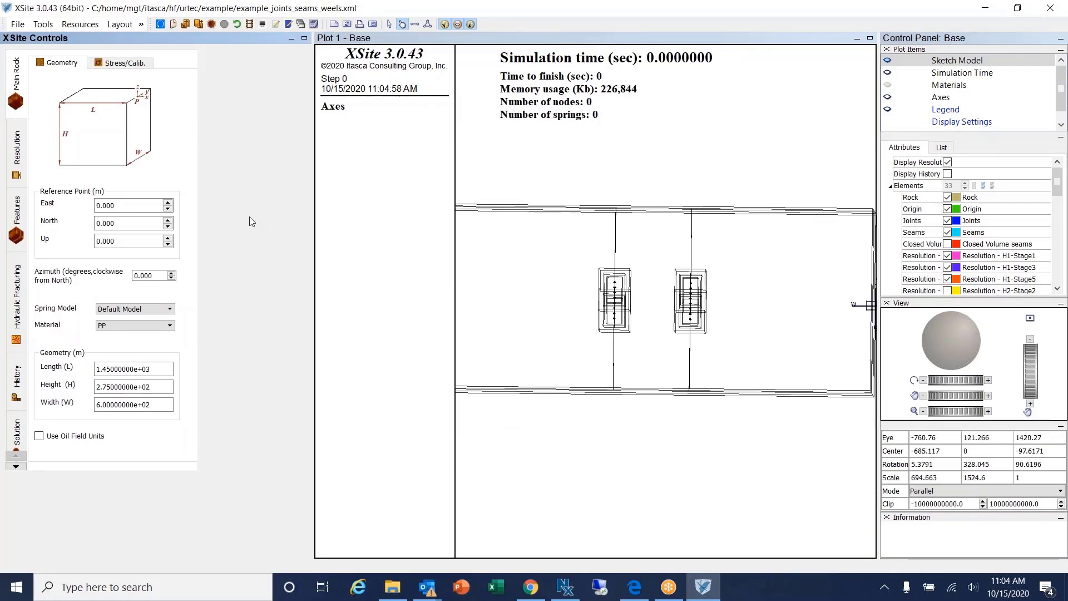
Open pumping schedule PS1 and examine the pump times, rates and proppant concentrations of its items.
{"action": "left_click", "coordinate": [81, 25]}
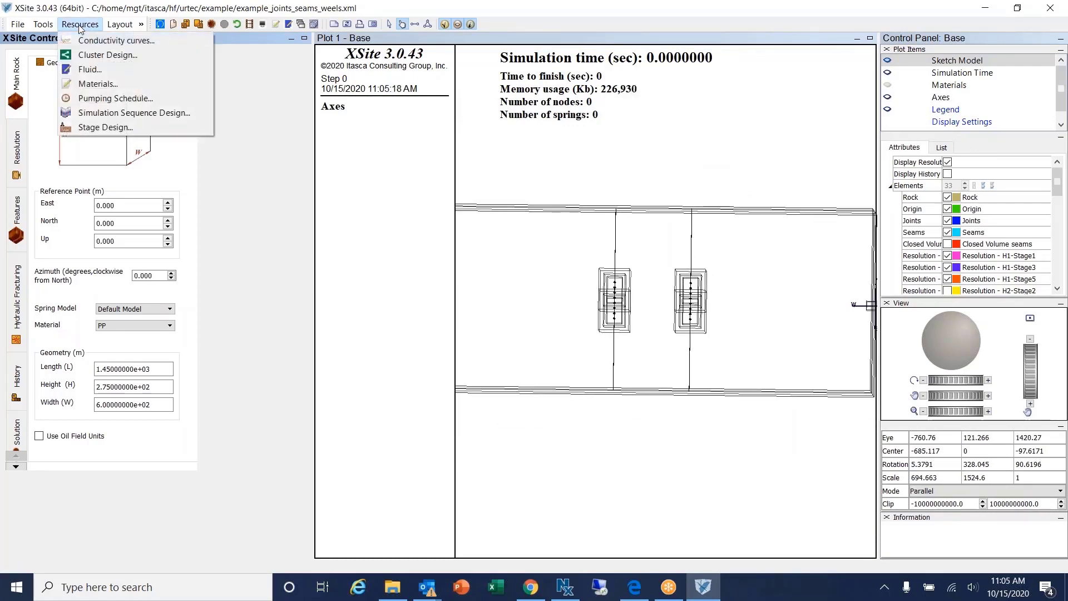
{"action": "left_click", "coordinate": [109, 102]}
{"action": "double_click", "coordinate": [373, 173]}
{"action": "key", "text": "Tab"}
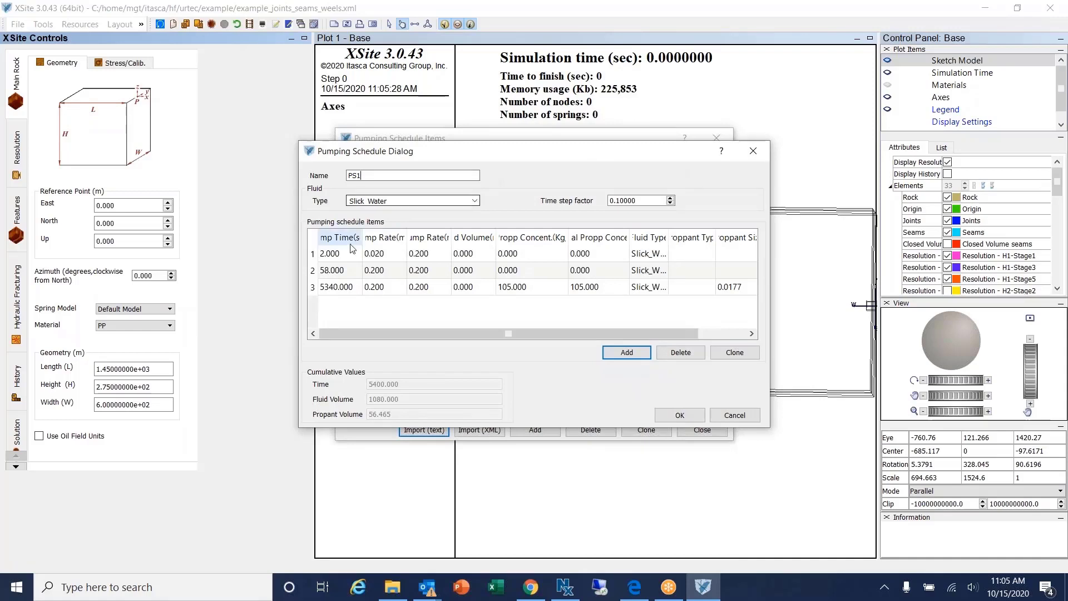
{"action": "left_click", "coordinate": [380, 256]}
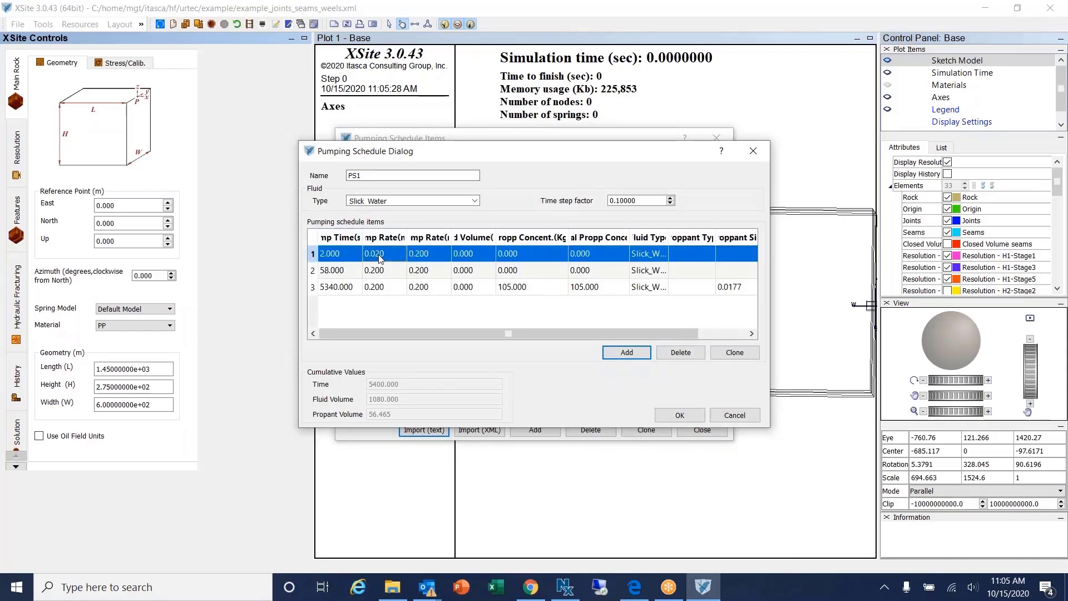
{"action": "left_click", "coordinate": [343, 272]}
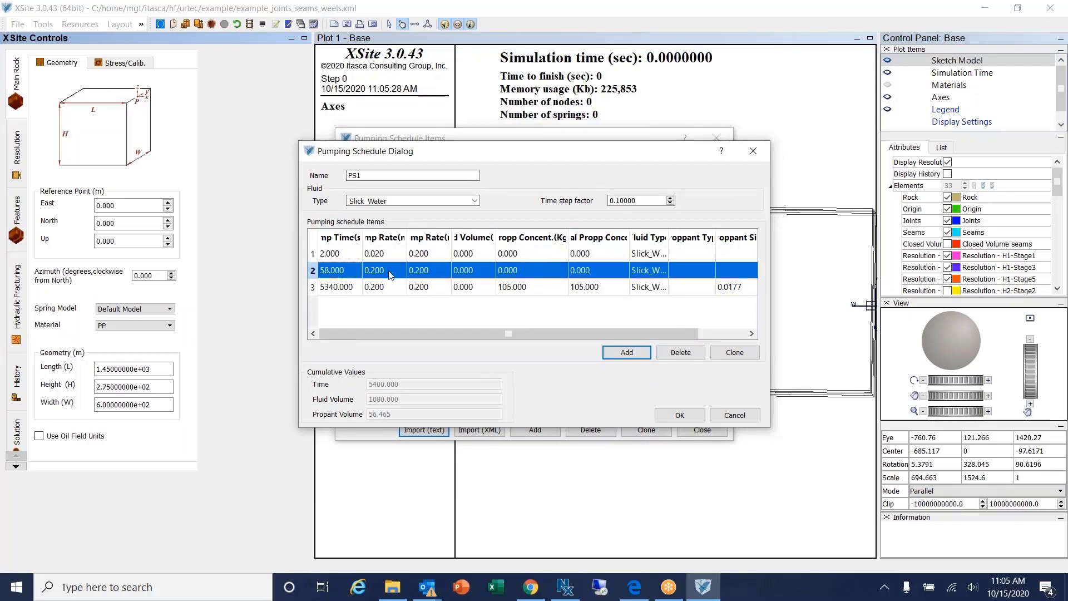
{"action": "left_click", "coordinate": [351, 291]}
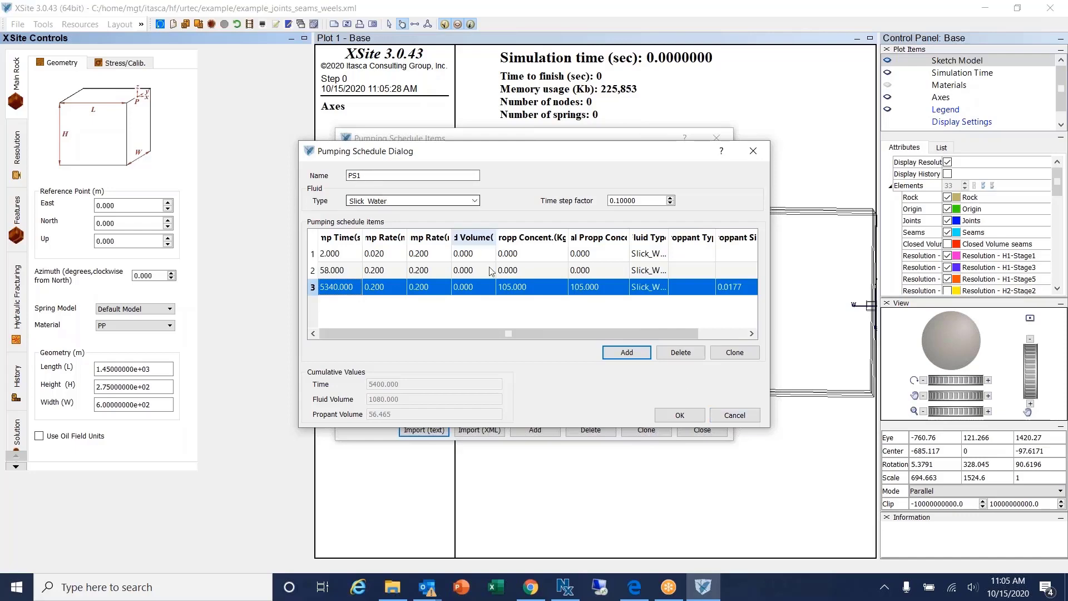
Close pumping schedule PS1 and the schedule list without making changes.
{"action": "left_click", "coordinate": [735, 415]}
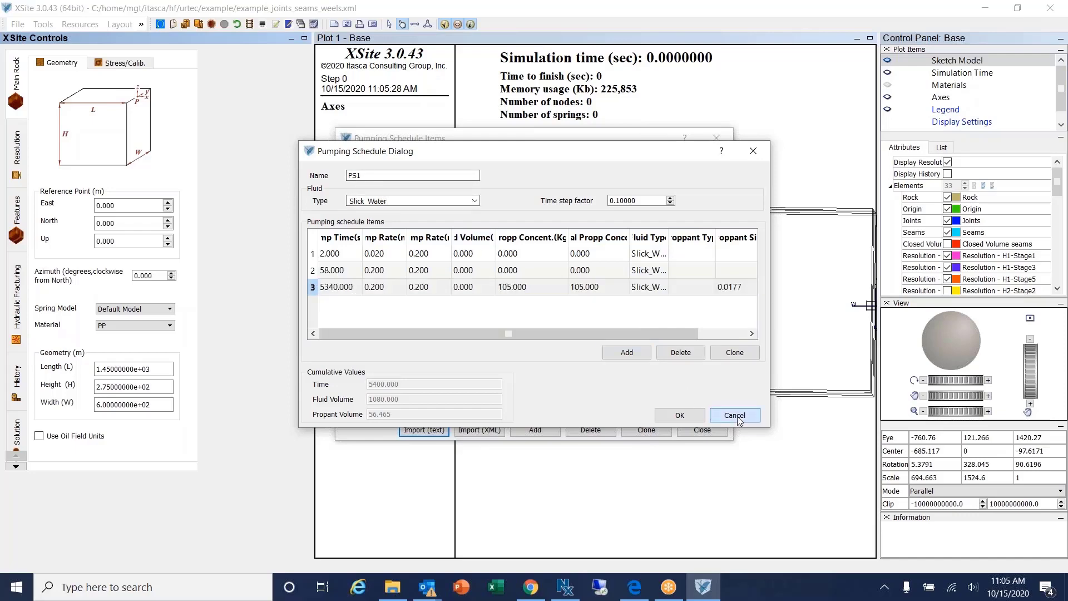
{"action": "left_click", "coordinate": [701, 430]}
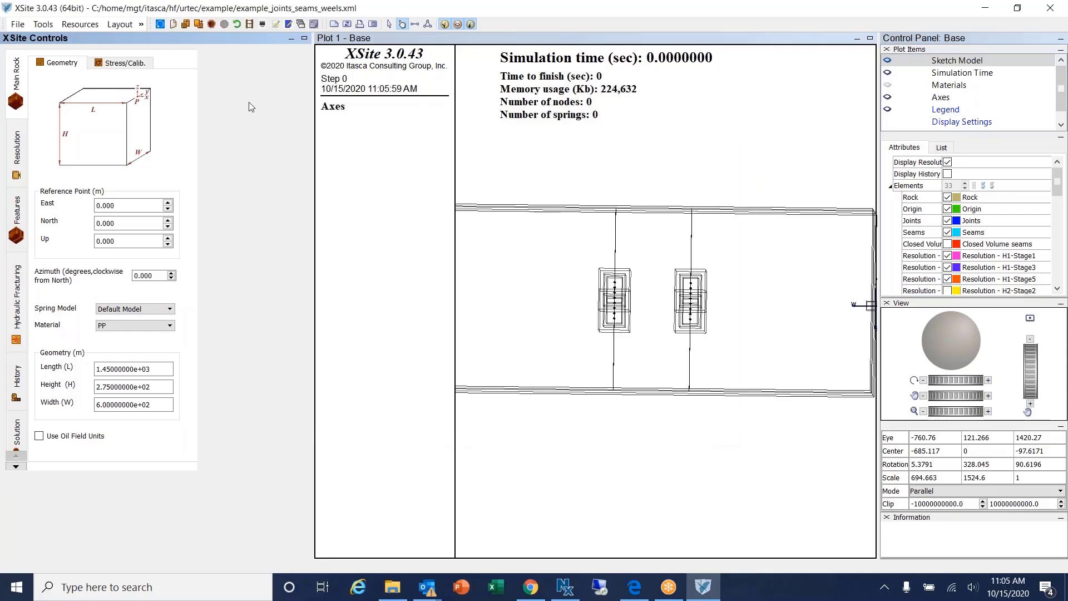
{"action": "left_click", "coordinate": [81, 24]}
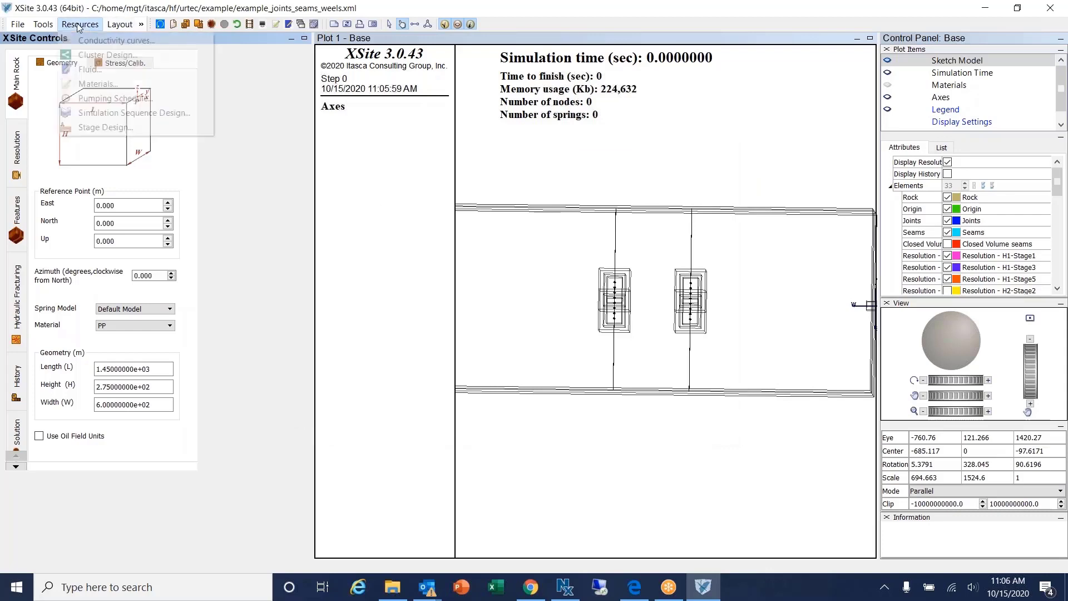
{"action": "left_click", "coordinate": [97, 114]}
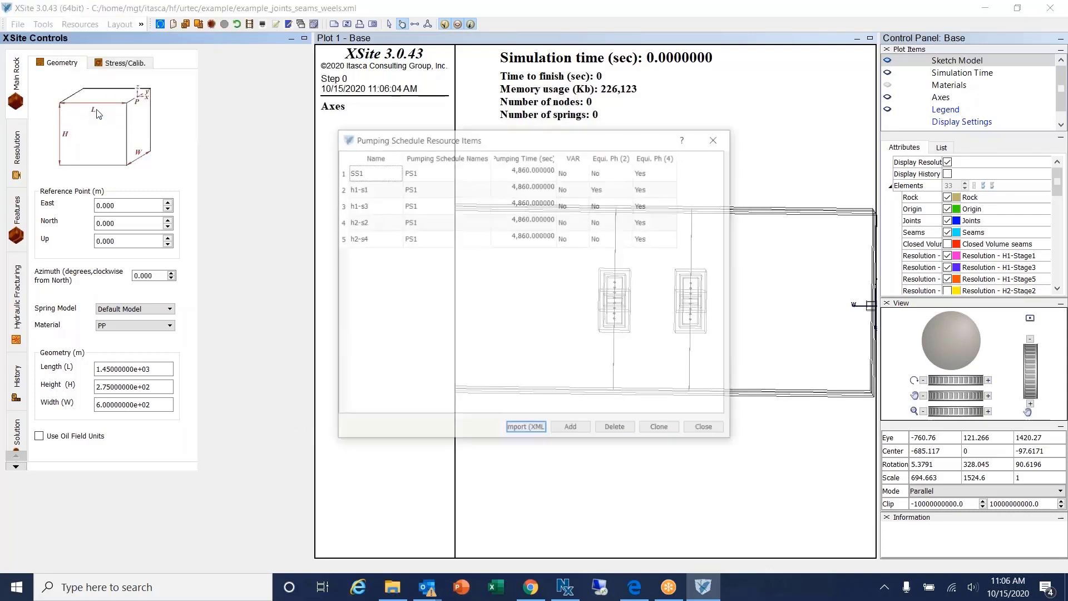
{"action": "left_click", "coordinate": [363, 177]}
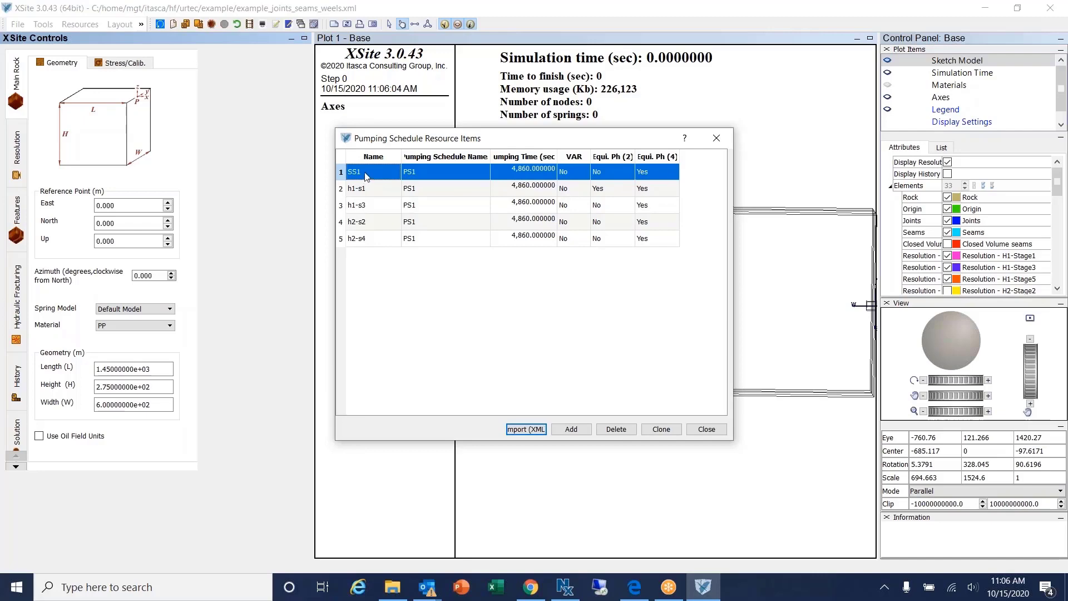
{"action": "double_click", "coordinate": [366, 176]}
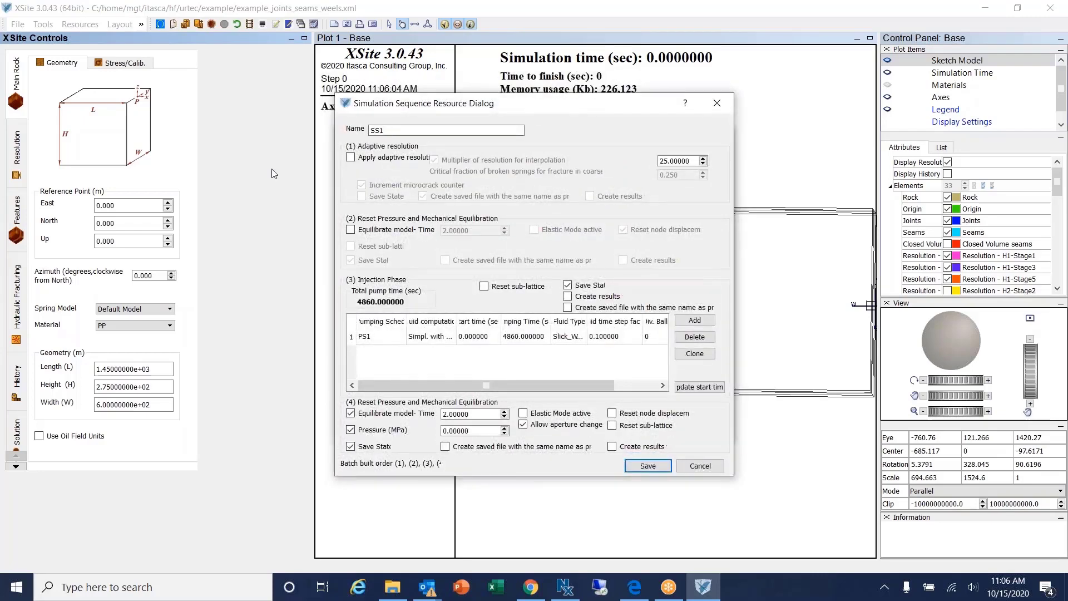
{"action": "left_click", "coordinate": [350, 158]}
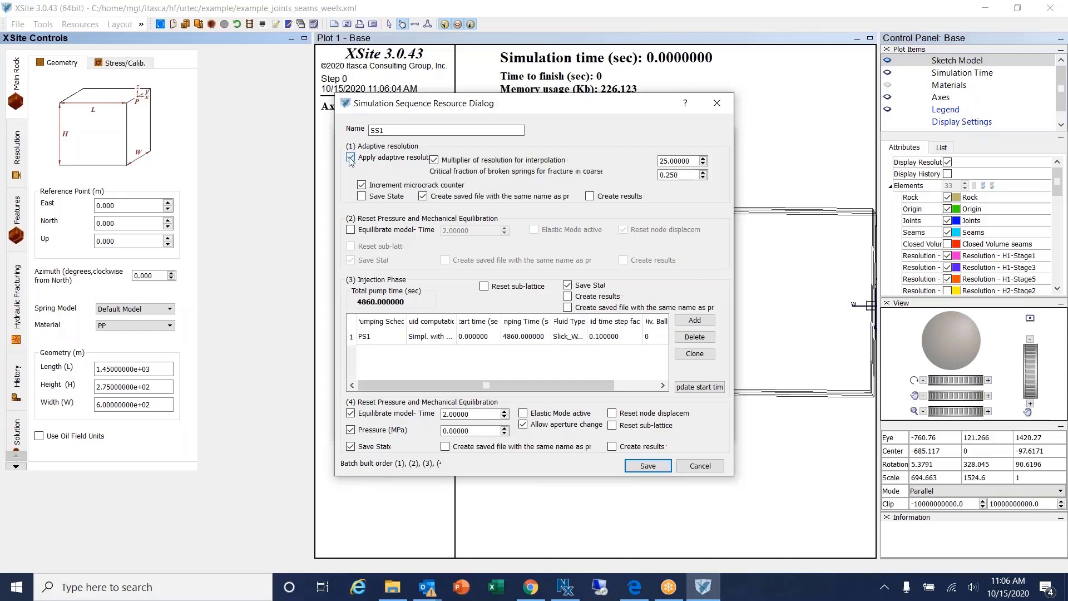
{"action": "left_click", "coordinate": [351, 158]}
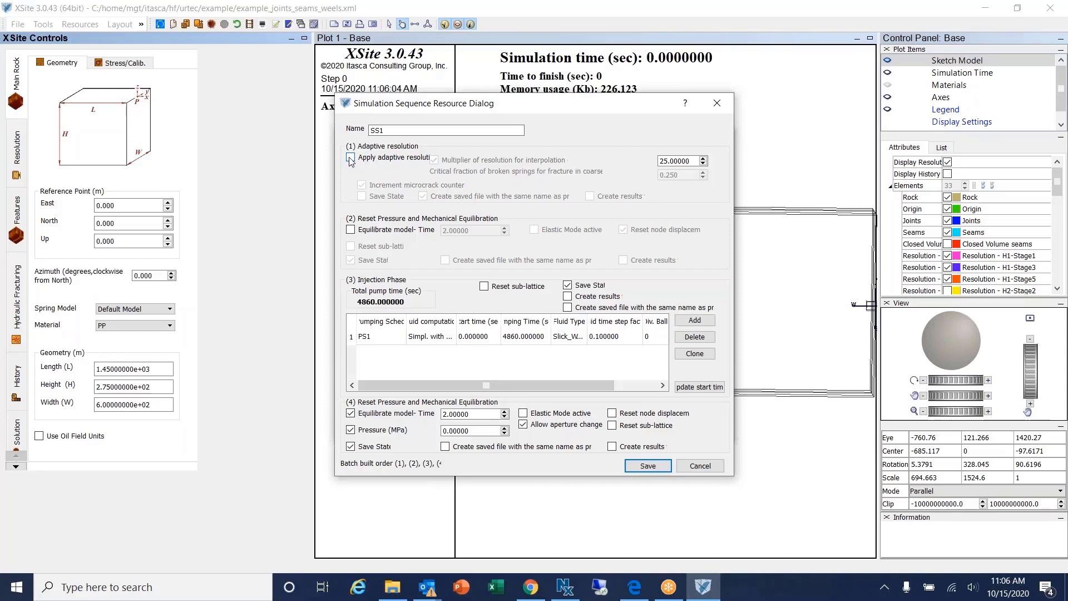
{"action": "left_click", "coordinate": [351, 158]}
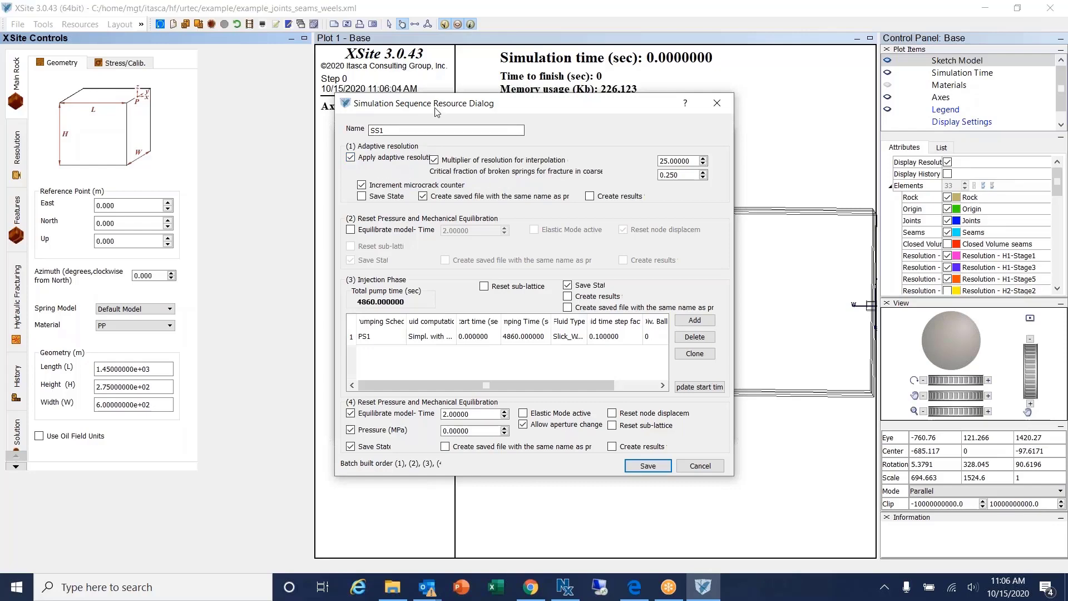
{"action": "left_click_drag", "start_coordinate": [438, 108], "coordinate": [163, 67]}
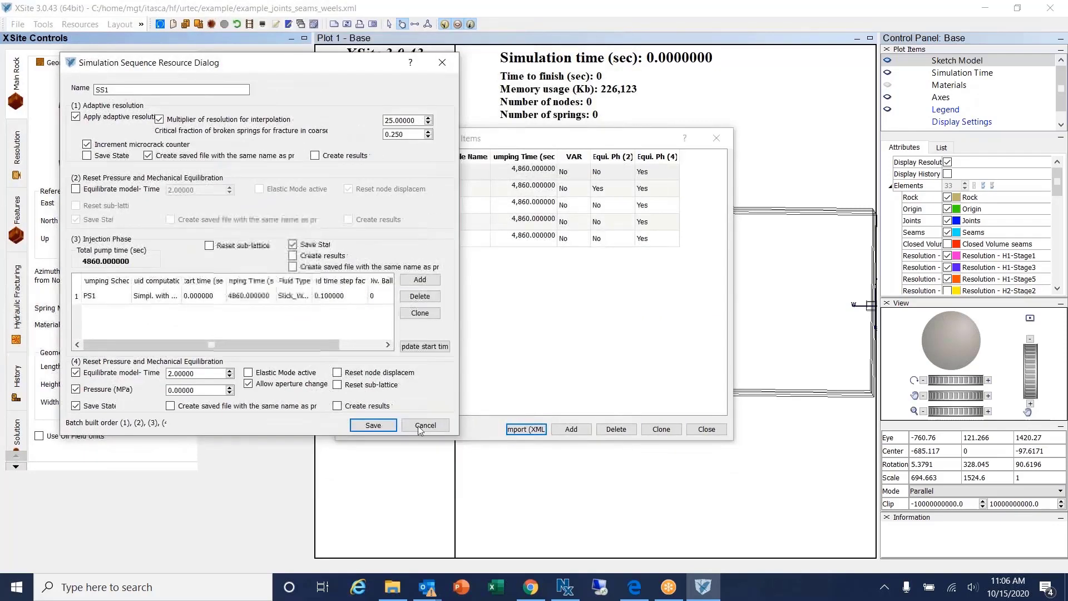
{"action": "left_click", "coordinate": [419, 425]}
{"action": "left_click", "coordinate": [707, 429]}
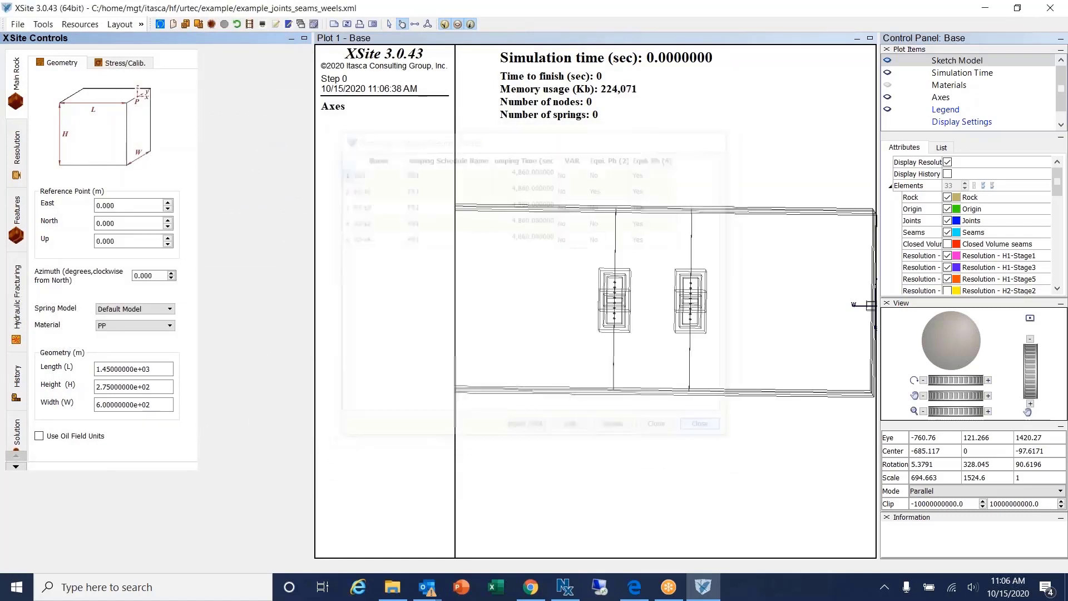
In simulation sequence resource SS1, apply adaptive resolution with Save State instead of a same-named saved file, and enable phase 2 model equilibration.
{"action": "scroll", "coordinate": [661, 378], "scroll_direction": "up", "scroll_amount": 3}
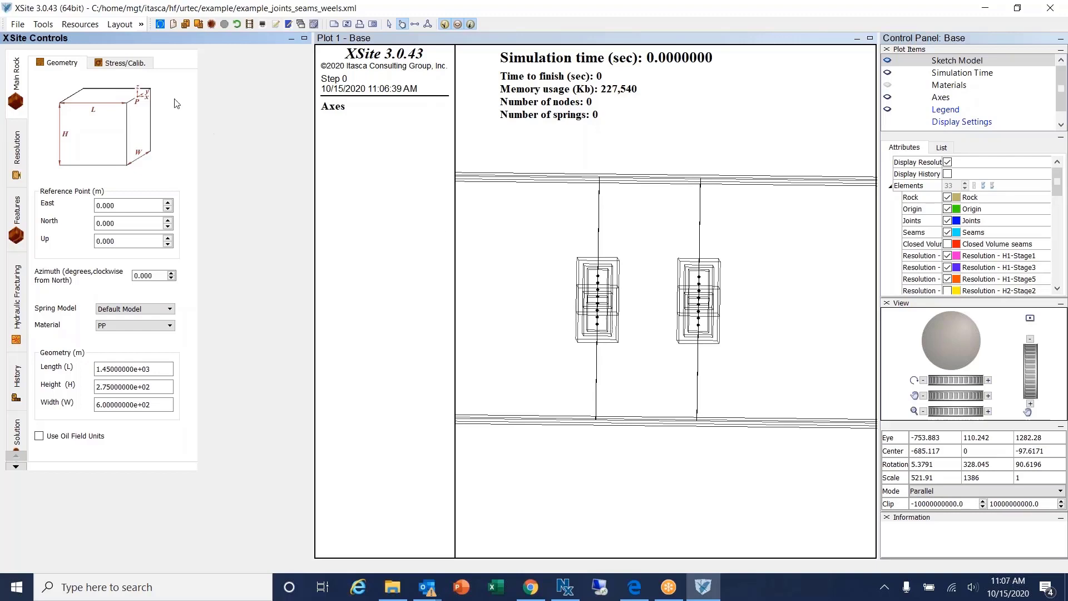
{"action": "left_click", "coordinate": [80, 24]}
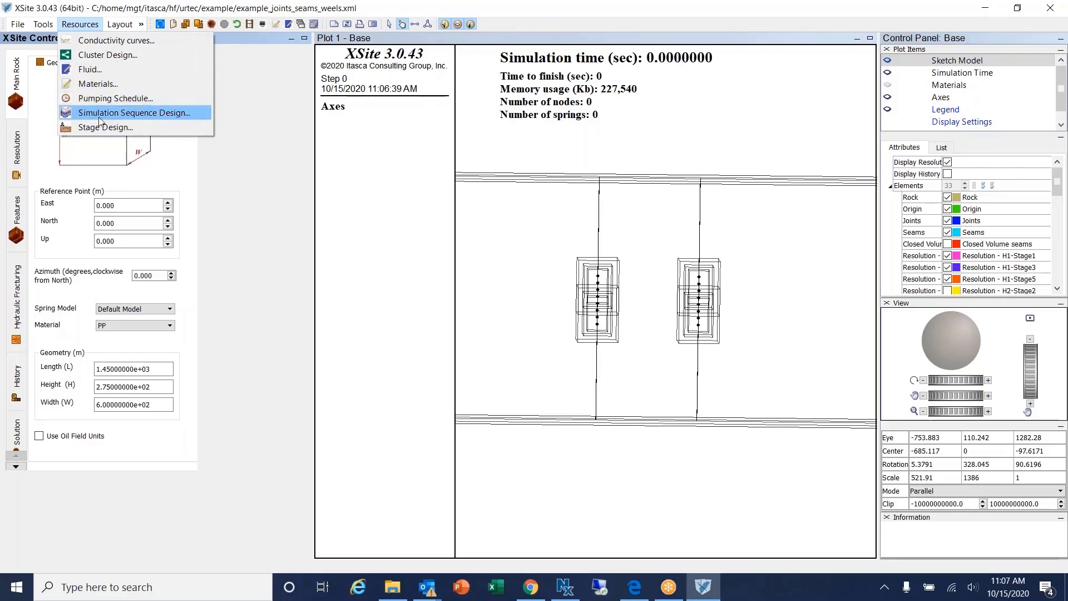
{"action": "left_click", "coordinate": [97, 99]}
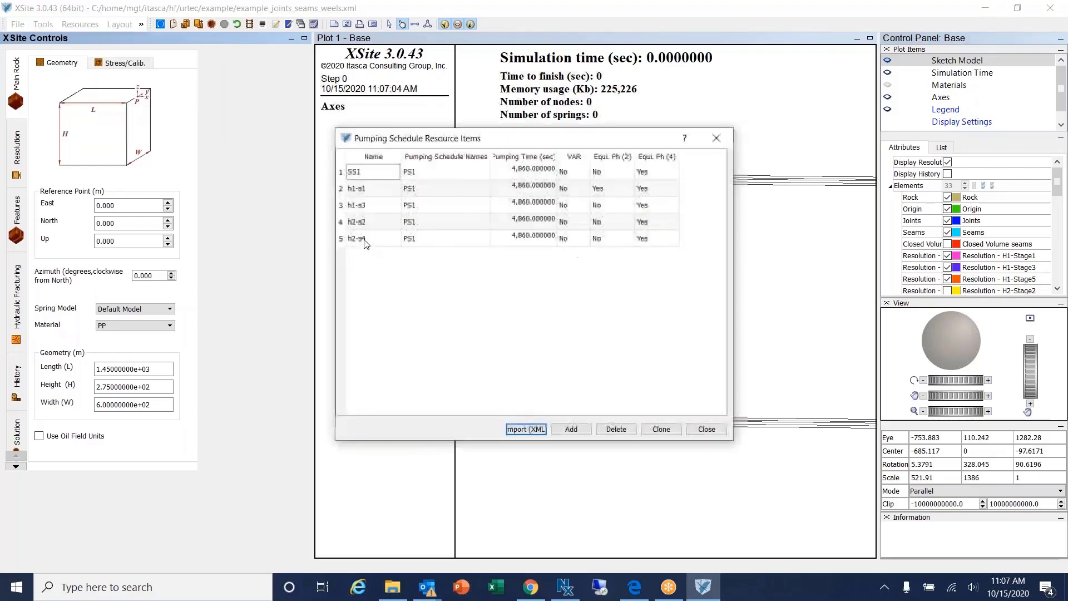
{"action": "double_click", "coordinate": [363, 175]}
{"action": "left_click", "coordinate": [351, 157]}
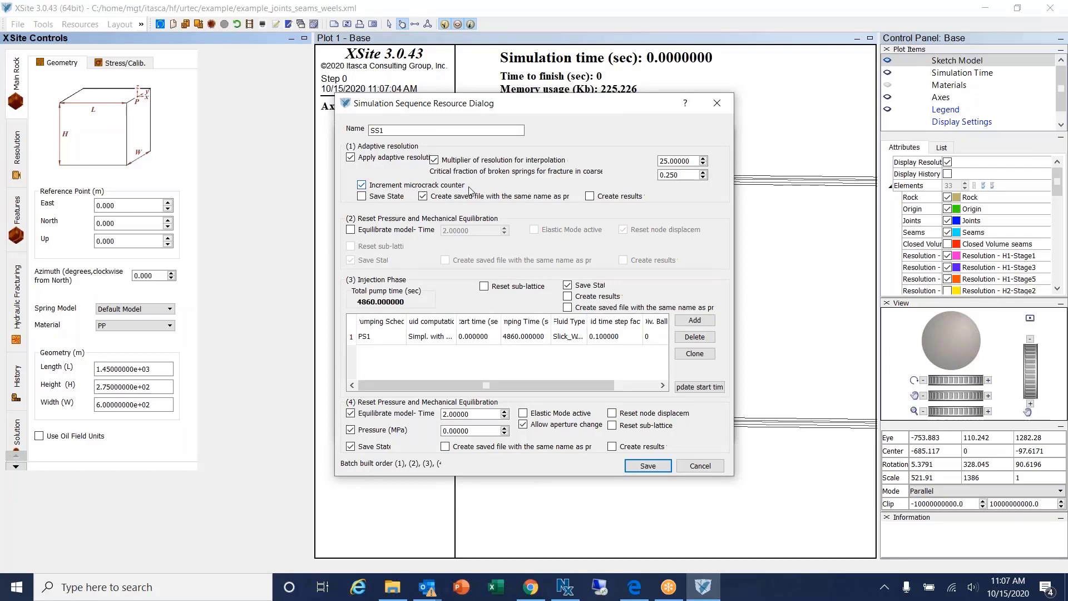
{"action": "left_click", "coordinate": [422, 196]}
{"action": "left_click", "coordinate": [350, 230]}
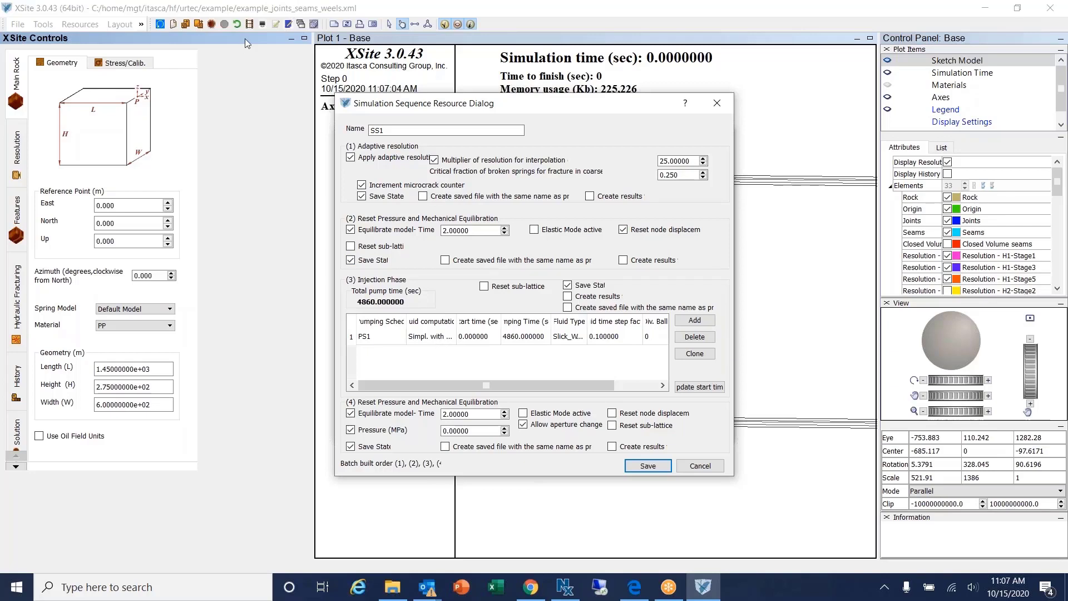
Refresh the PS1 entry in SS1's injection phase by re-saving its pumping schedule selection, and save the SS1 sequence resource.
{"action": "double_click", "coordinate": [425, 338]}
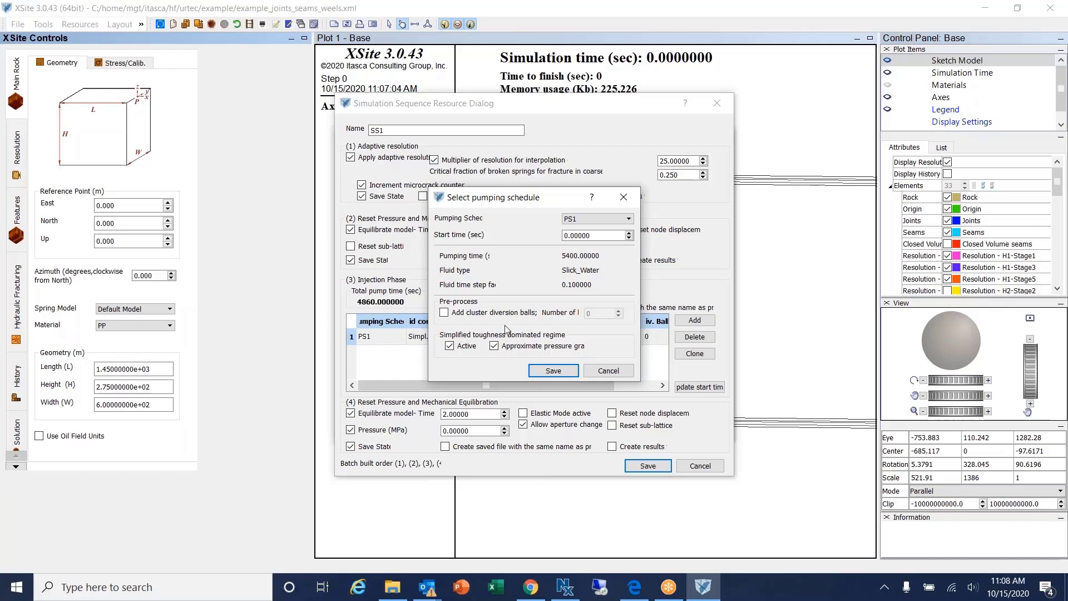
{"action": "left_click", "coordinate": [550, 372]}
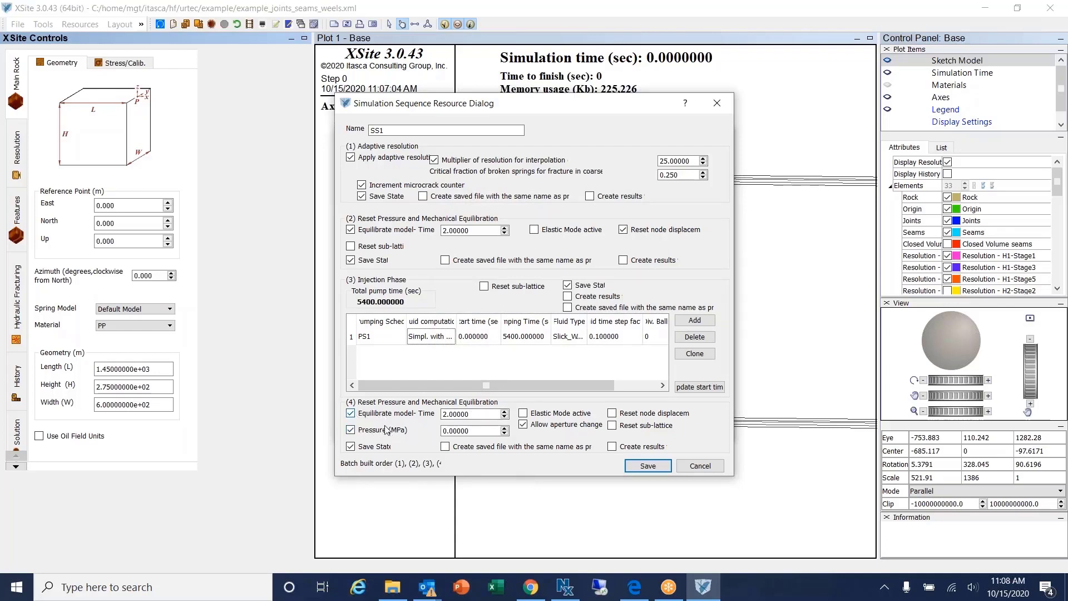
{"action": "double_click", "coordinate": [456, 430]}
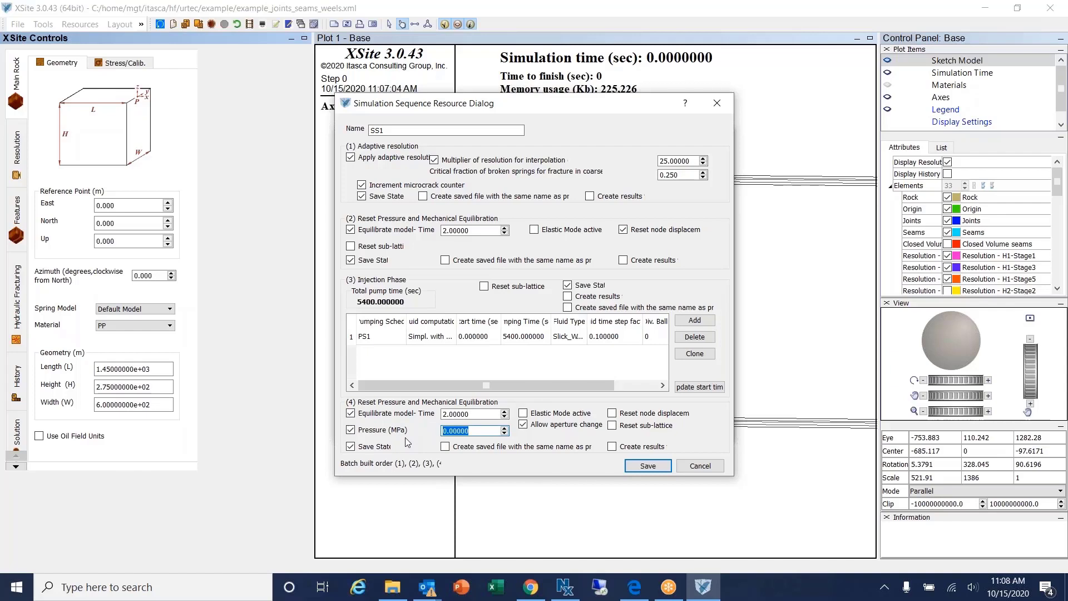
{"action": "left_click_drag", "start_coordinate": [470, 415], "coordinate": [447, 420]}
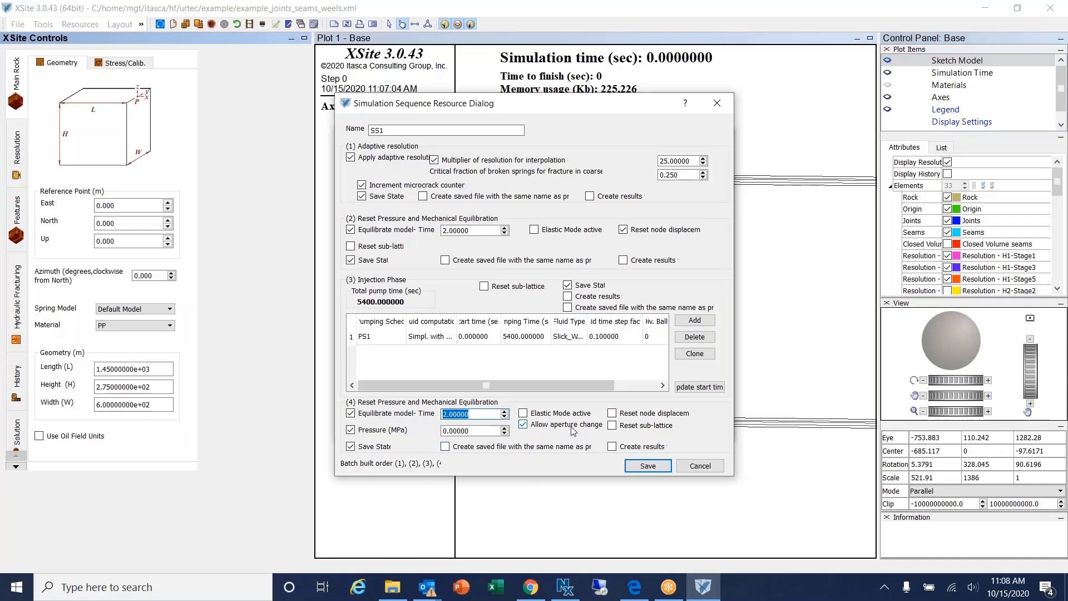
{"action": "left_click", "coordinate": [650, 470]}
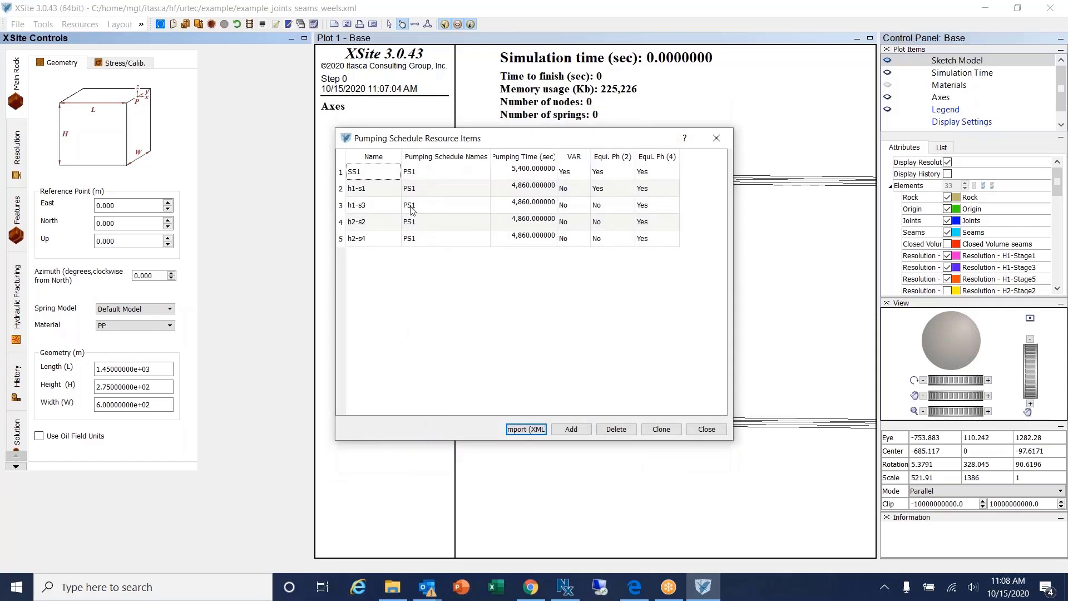
{"action": "left_click", "coordinate": [383, 173]}
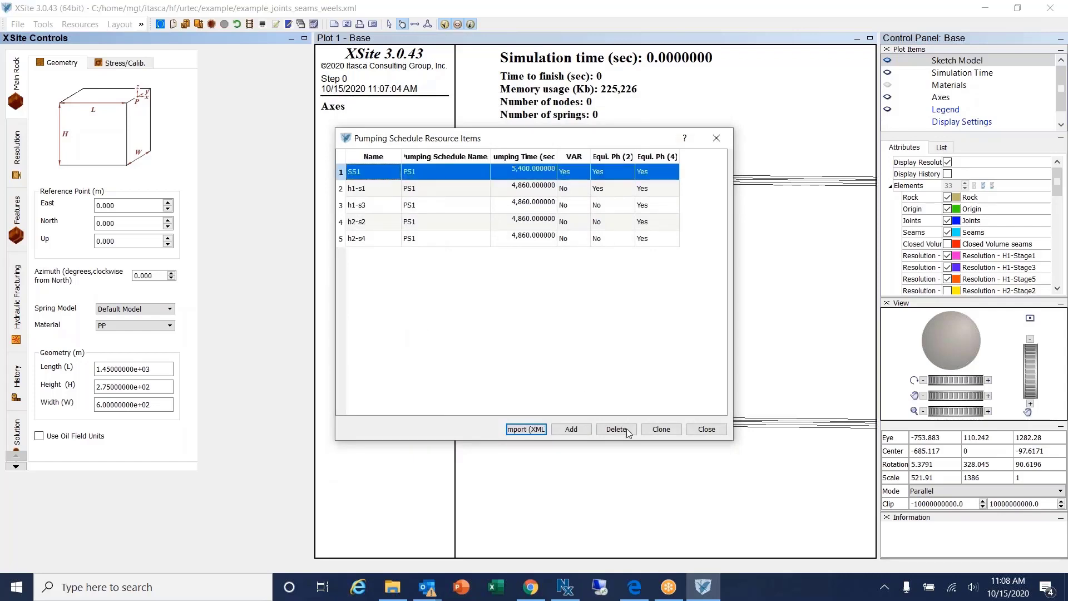
{"action": "left_click", "coordinate": [699, 433]}
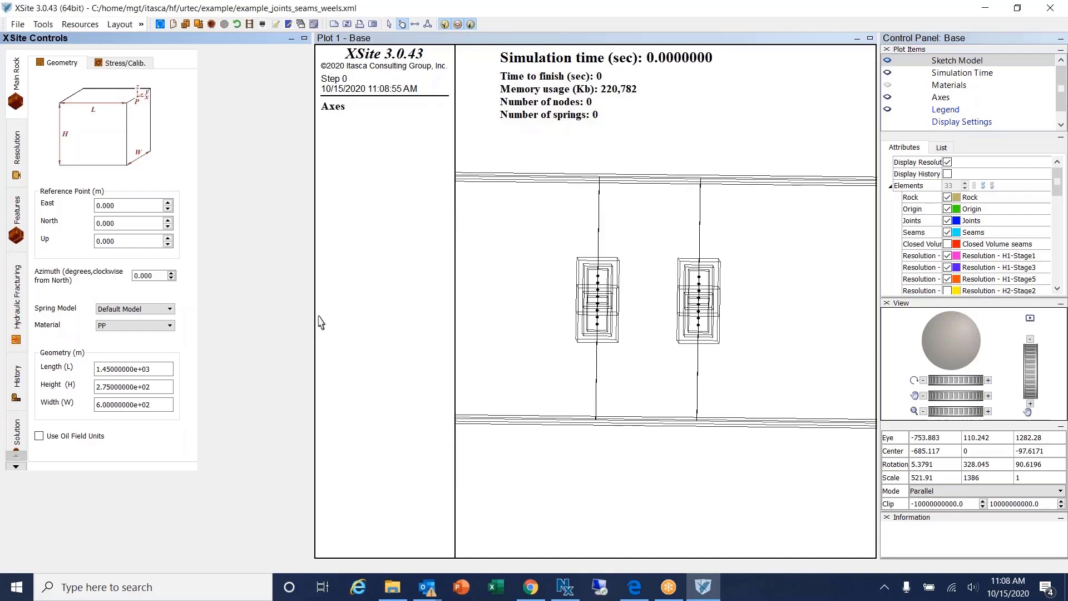
Review the simulation sequence resources SS1, h1-s1, h1-s3, h2-s2 and h2-s4 and close the list.
{"action": "left_click", "coordinate": [79, 25]}
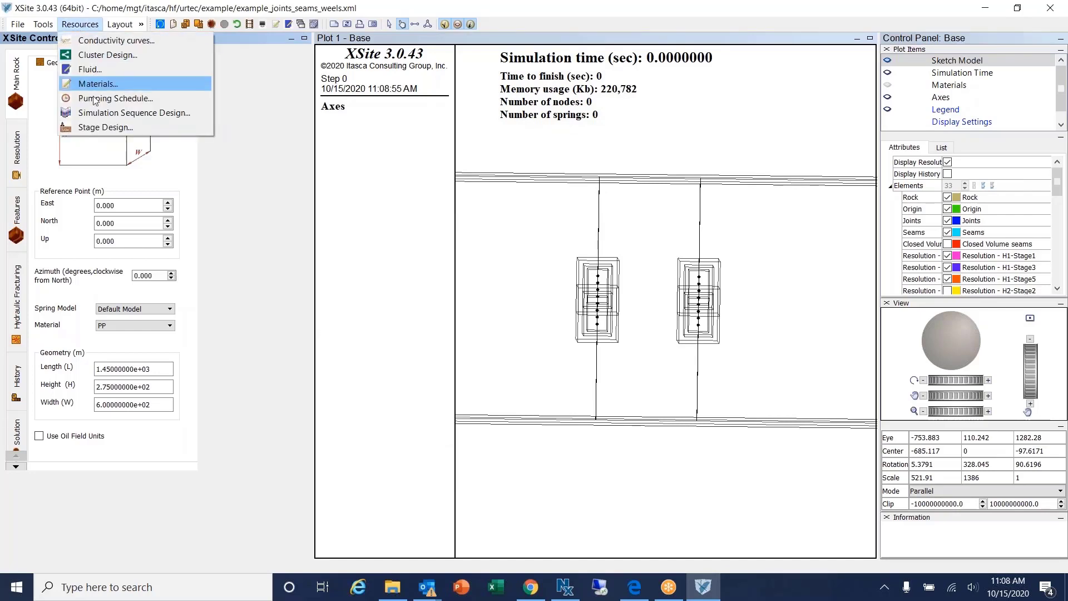
{"action": "left_click", "coordinate": [104, 115]}
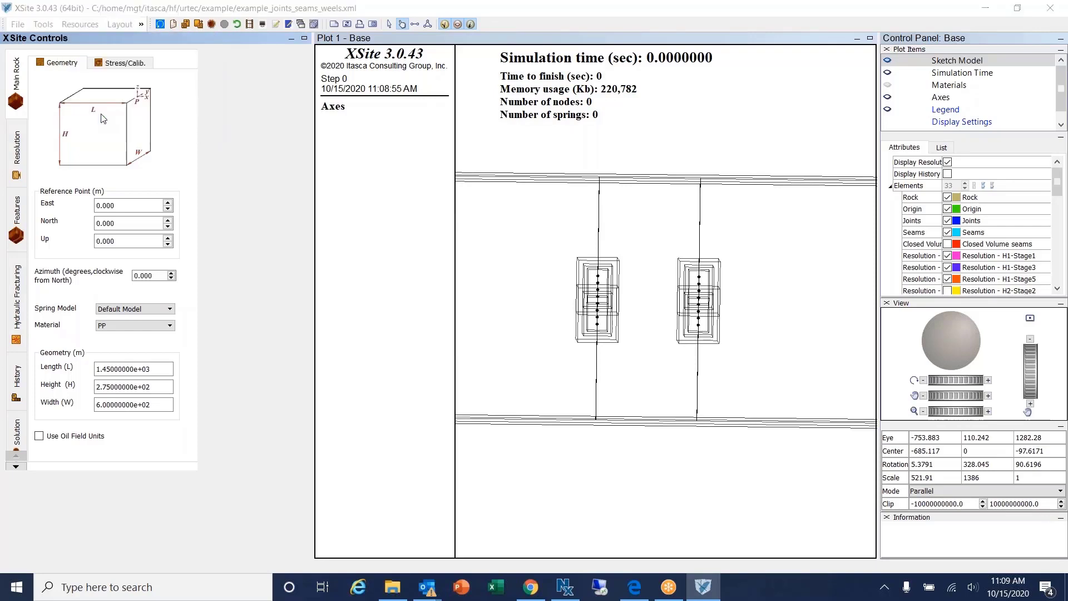
{"action": "left_click", "coordinate": [372, 192]}
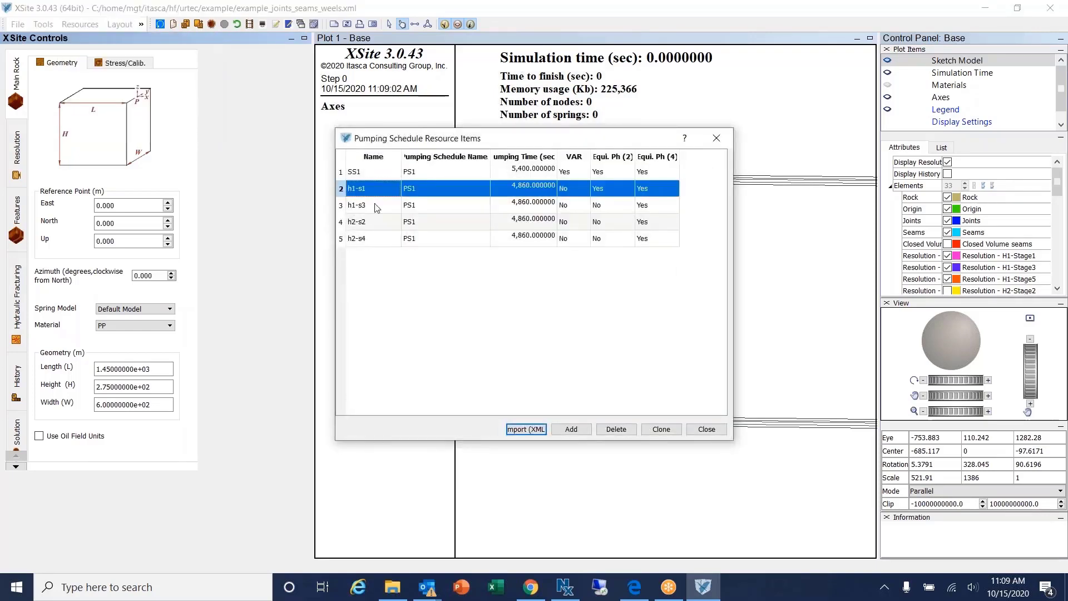
{"action": "left_click", "coordinate": [378, 206]}
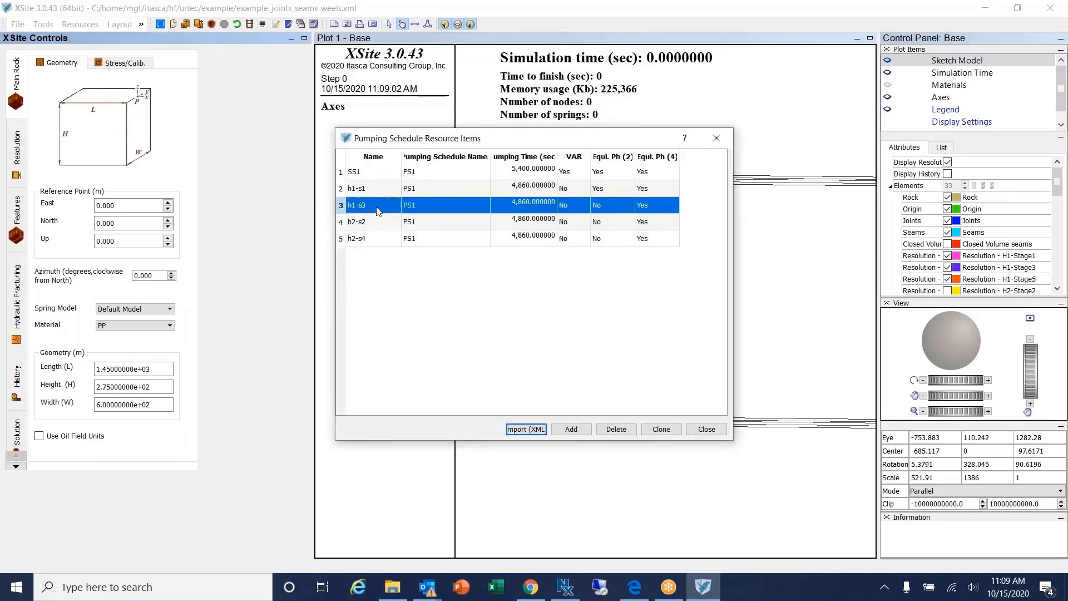
{"action": "left_click", "coordinate": [384, 241]}
{"action": "left_click", "coordinate": [367, 176]}
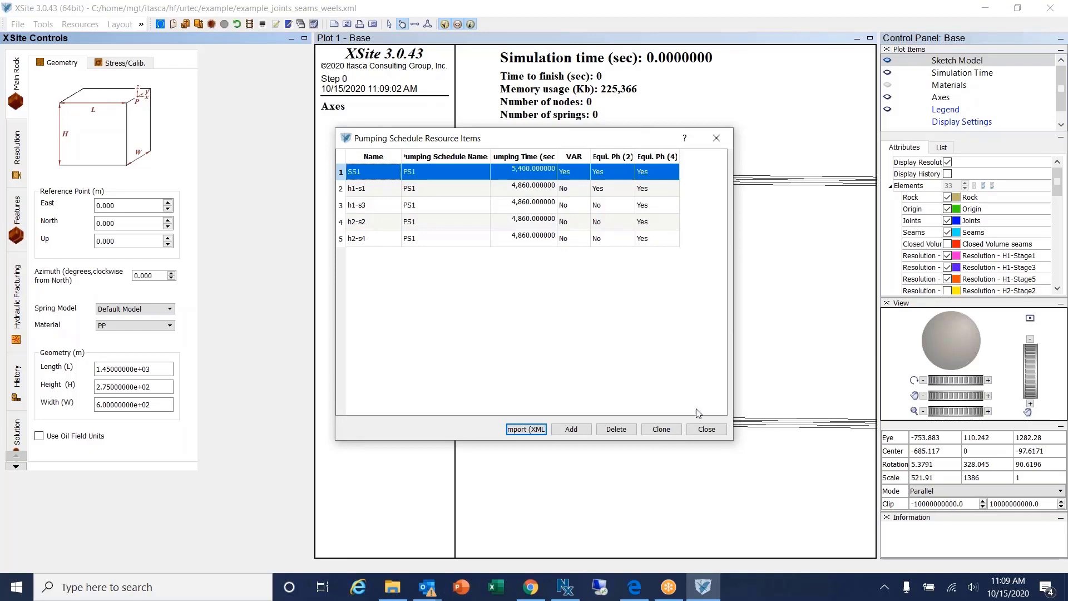
{"action": "left_click", "coordinate": [706, 430]}
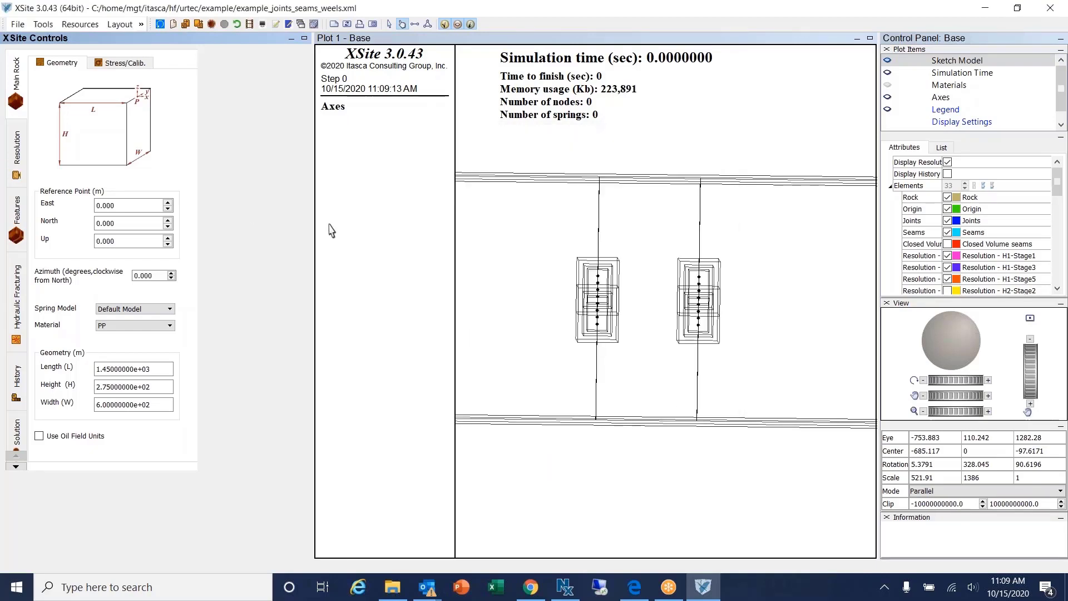
Show the hydraulic fracturing simulation sequences and look through the order of the H1 and H2 stage entries.
{"action": "left_click", "coordinate": [16, 295]}
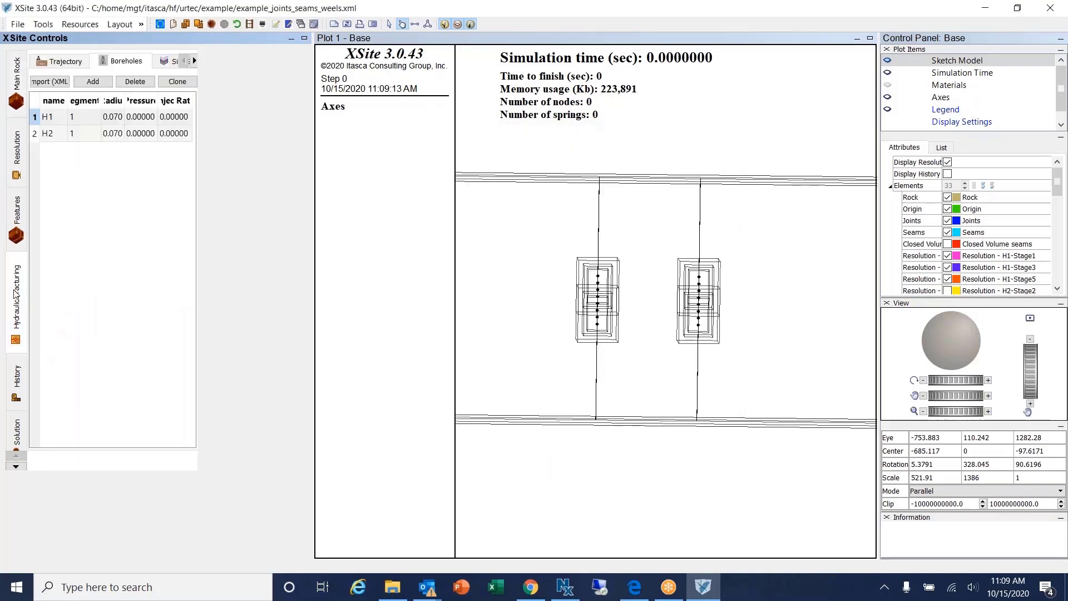
{"action": "left_click", "coordinate": [171, 61]}
{"action": "left_click", "coordinate": [127, 140]}
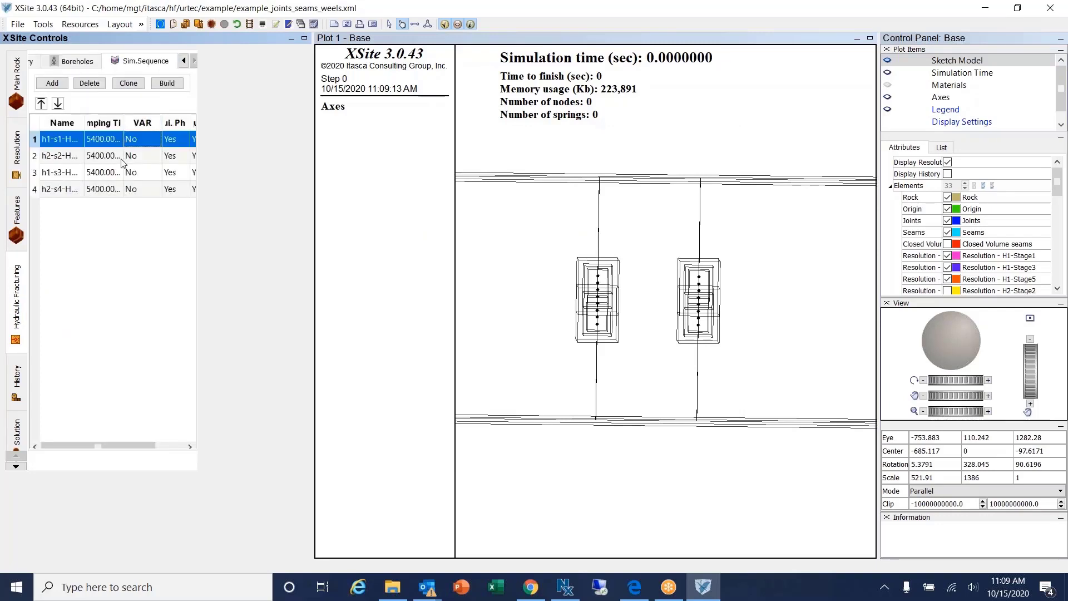
{"action": "left_click", "coordinate": [124, 158]}
{"action": "left_click", "coordinate": [121, 174]}
{"action": "left_click", "coordinate": [121, 191]}
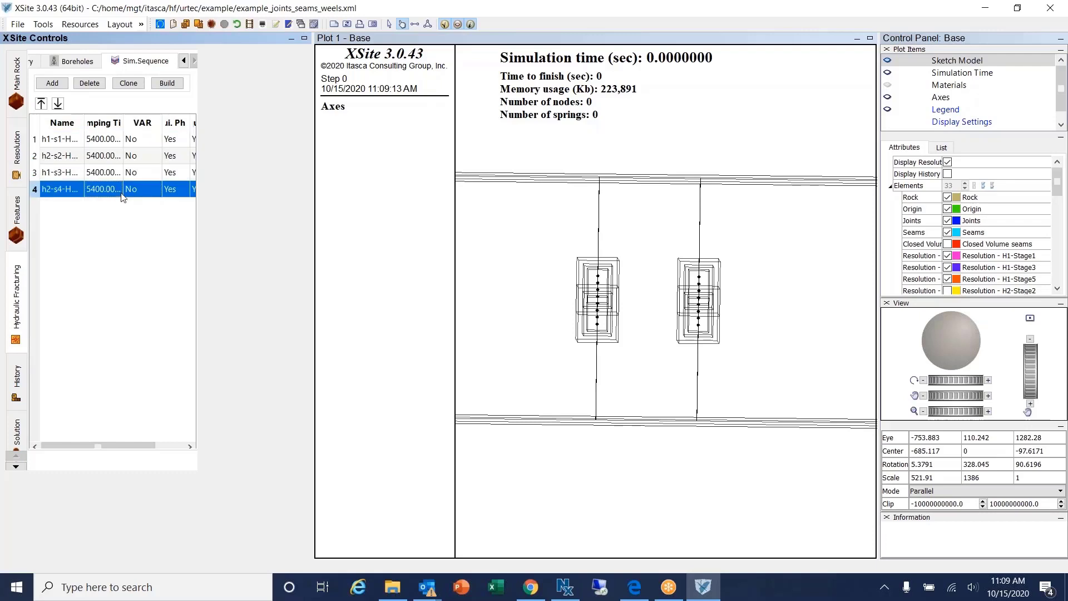
Examine the phase settings of simulation sequence h1-s1 and close it without saving changes.
{"action": "left_click", "coordinate": [118, 144]}
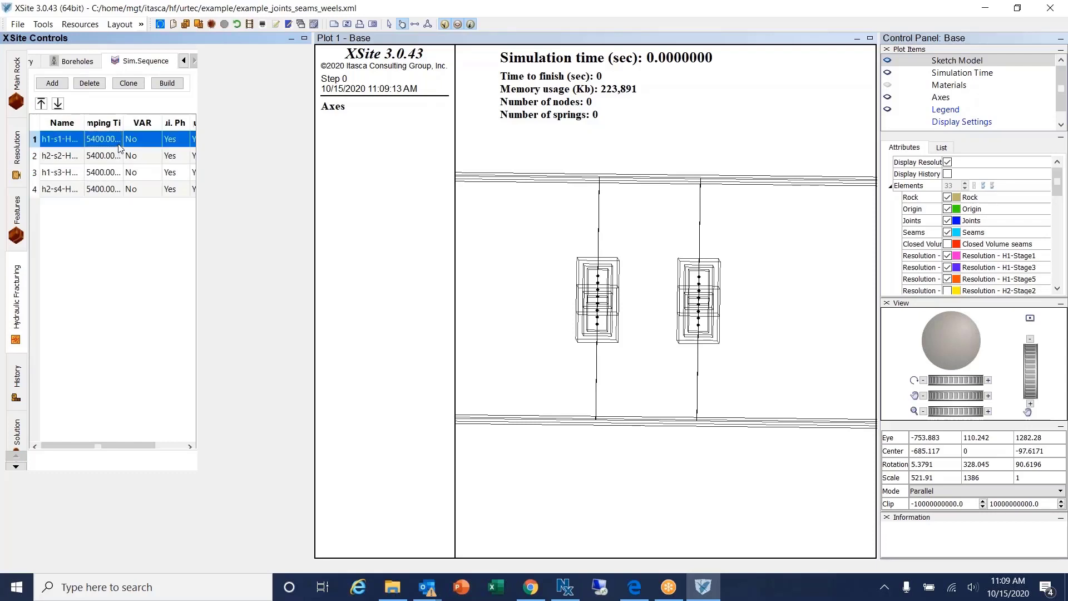
{"action": "double_click", "coordinate": [118, 146]}
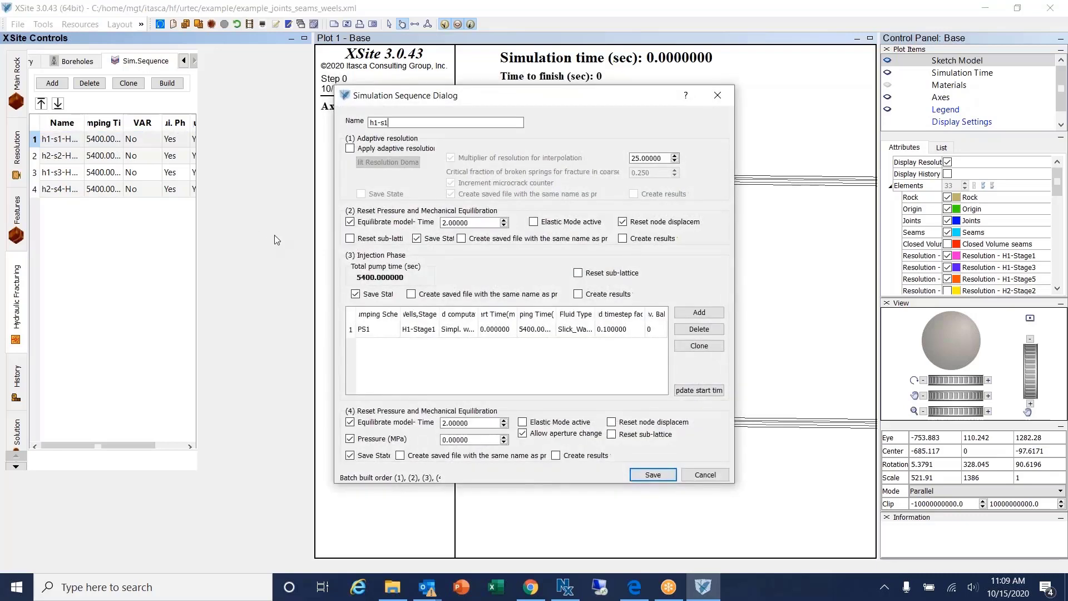
{"action": "left_click", "coordinate": [144, 142]}
{"action": "left_click", "coordinate": [705, 474]}
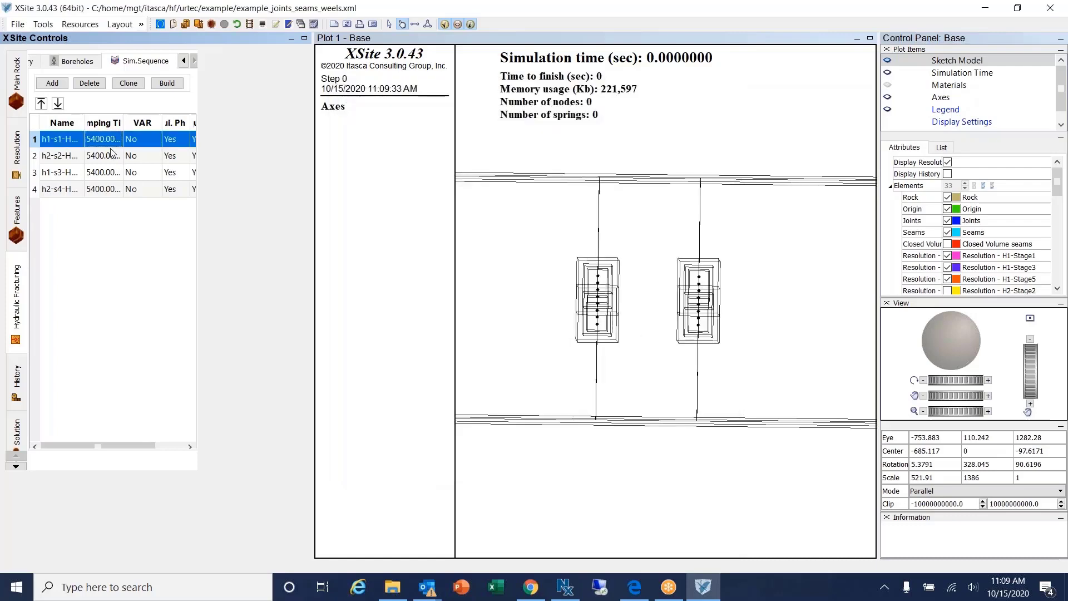
Delete the h2-s4 entry from the hydraulic fracturing simulation sequences.
{"action": "left_click", "coordinate": [93, 83]}
{"action": "left_click", "coordinate": [87, 177]}
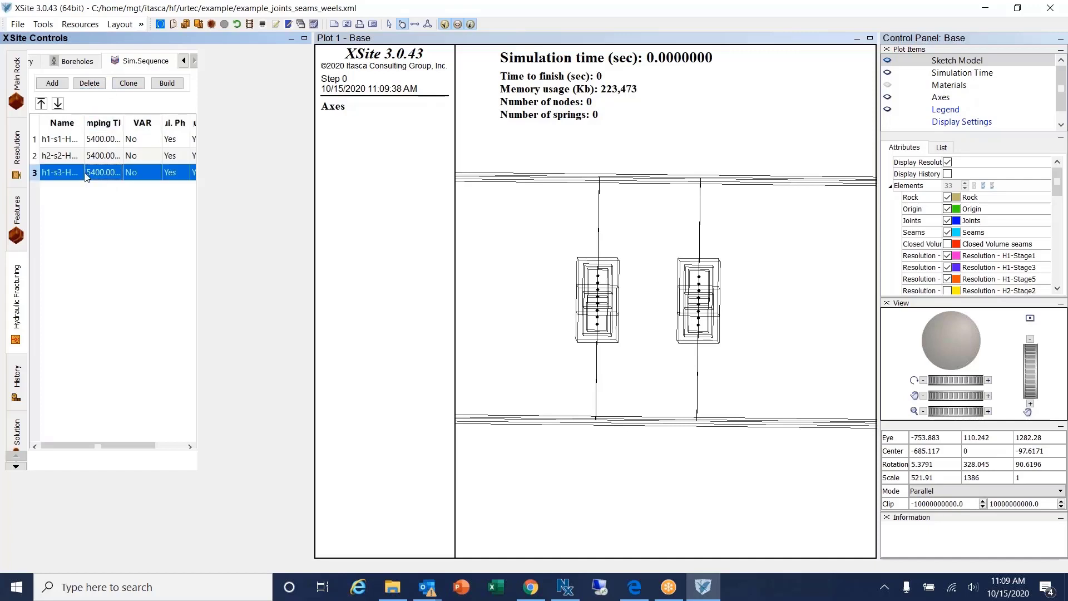
Examine the phase settings and well stages of sequences h1-s1, h2-s2 and h1-s3, closing each without saving changes.
{"action": "double_click", "coordinate": [94, 144]}
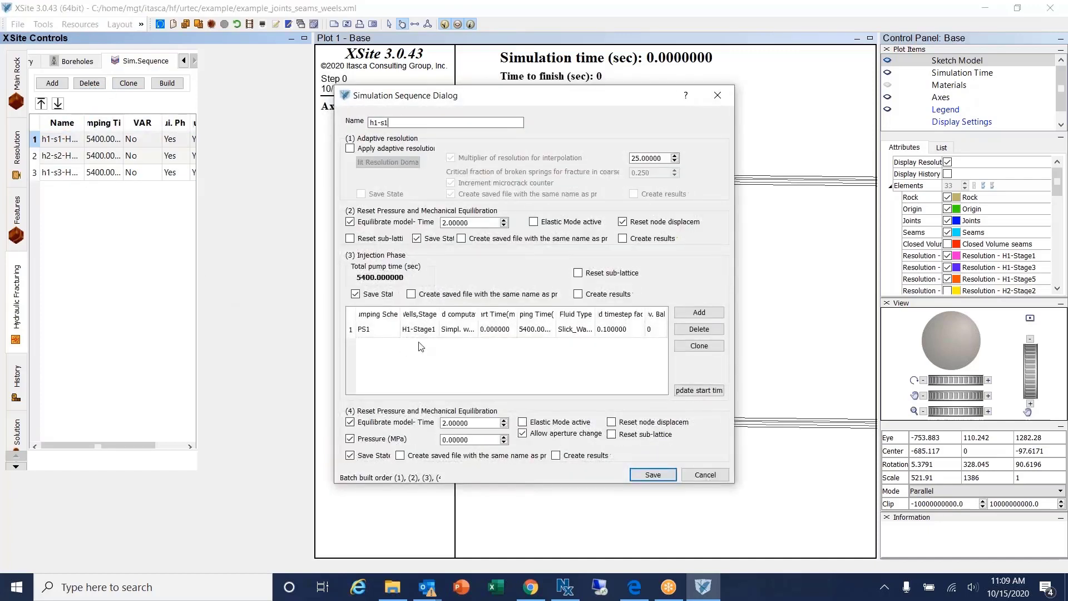
{"action": "left_click", "coordinate": [705, 475]}
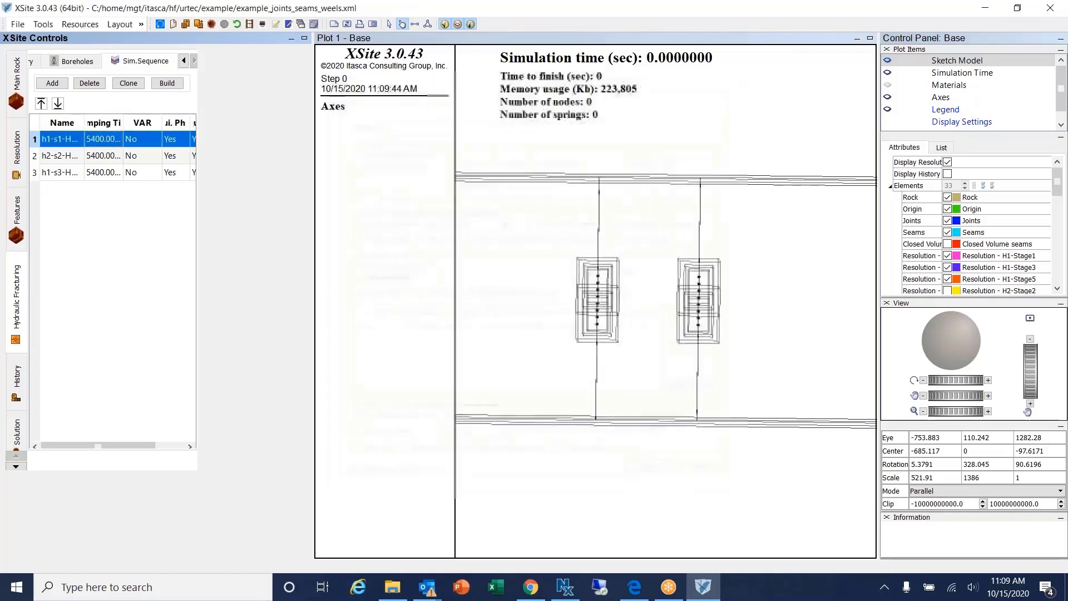
{"action": "double_click", "coordinate": [155, 159]}
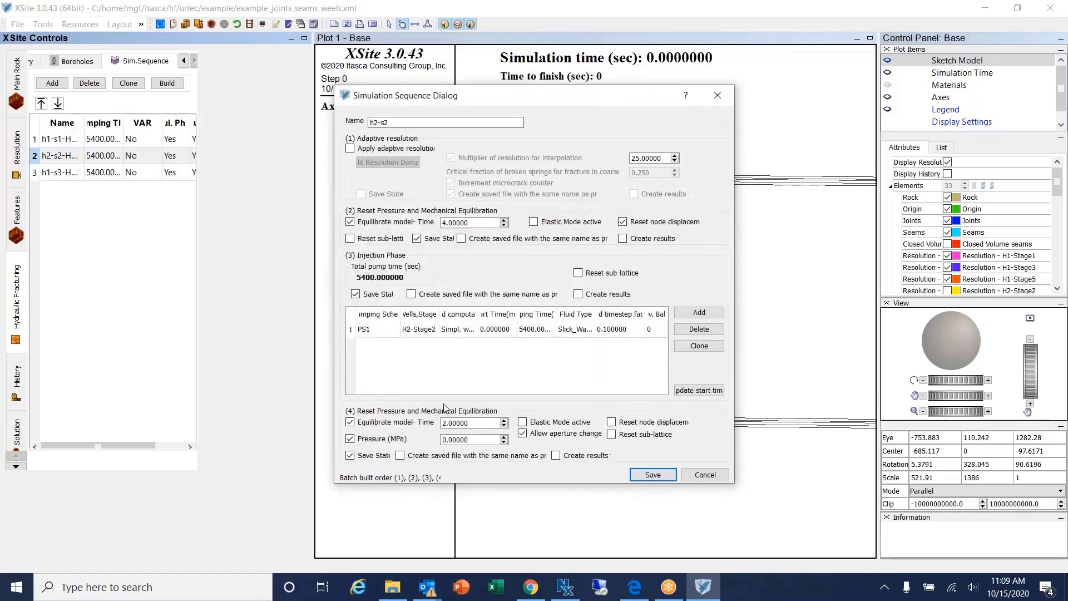
{"action": "left_click", "coordinate": [697, 478]}
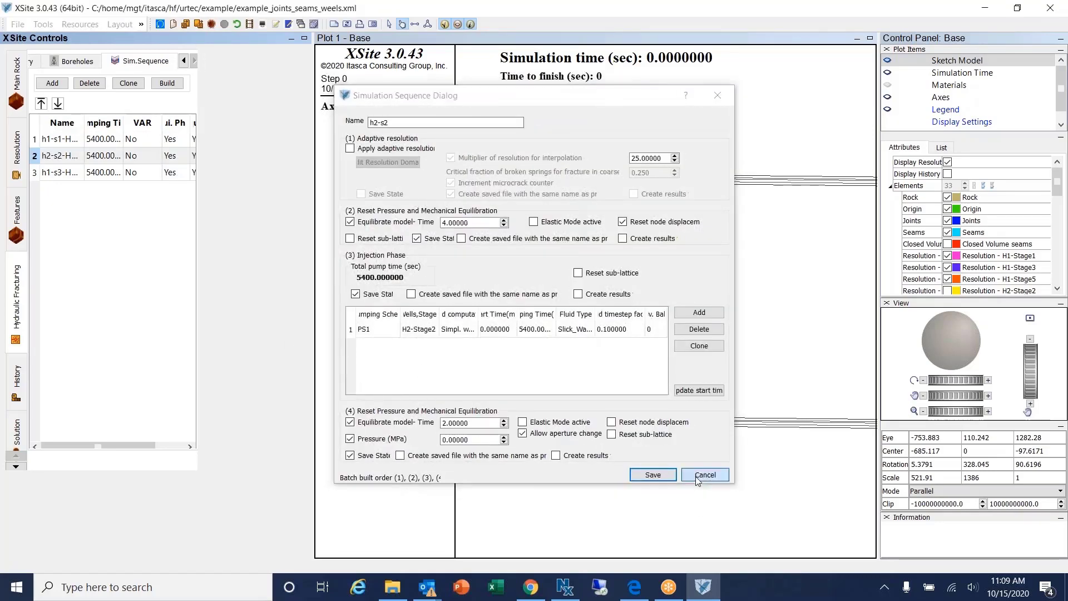
{"action": "double_click", "coordinate": [119, 174]}
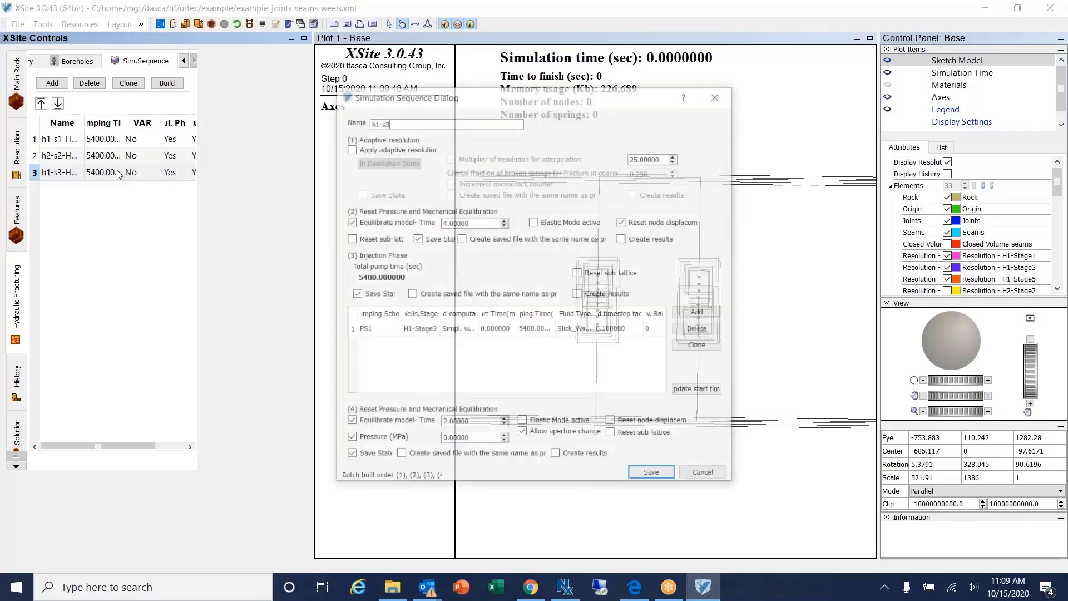
{"action": "left_click", "coordinate": [693, 475]}
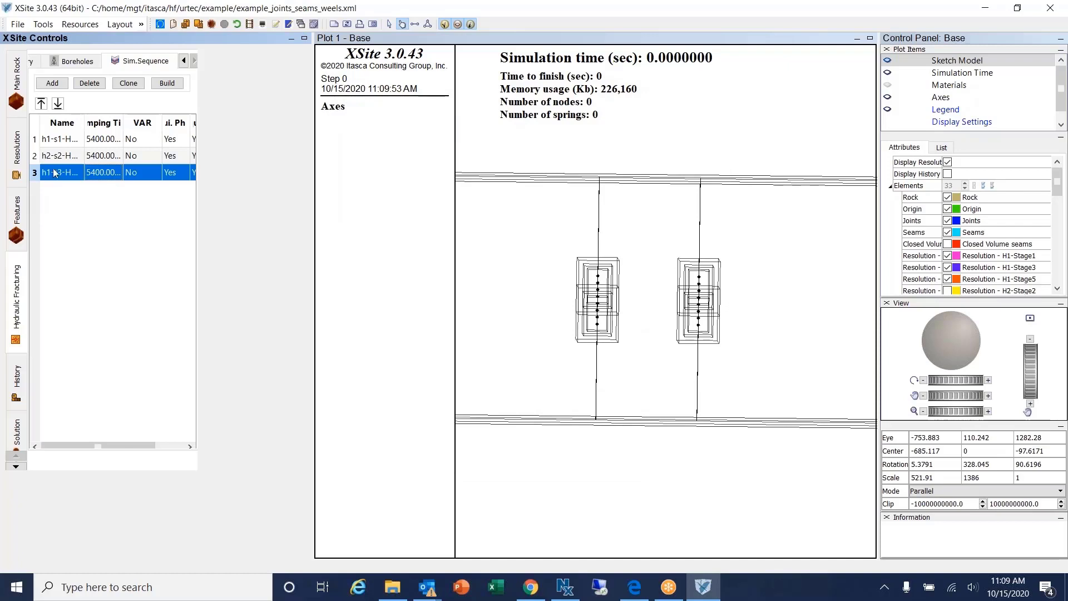
Add a fourth simulation sequence based on the existing SS1 sequence resource.
{"action": "left_click", "coordinate": [51, 83]}
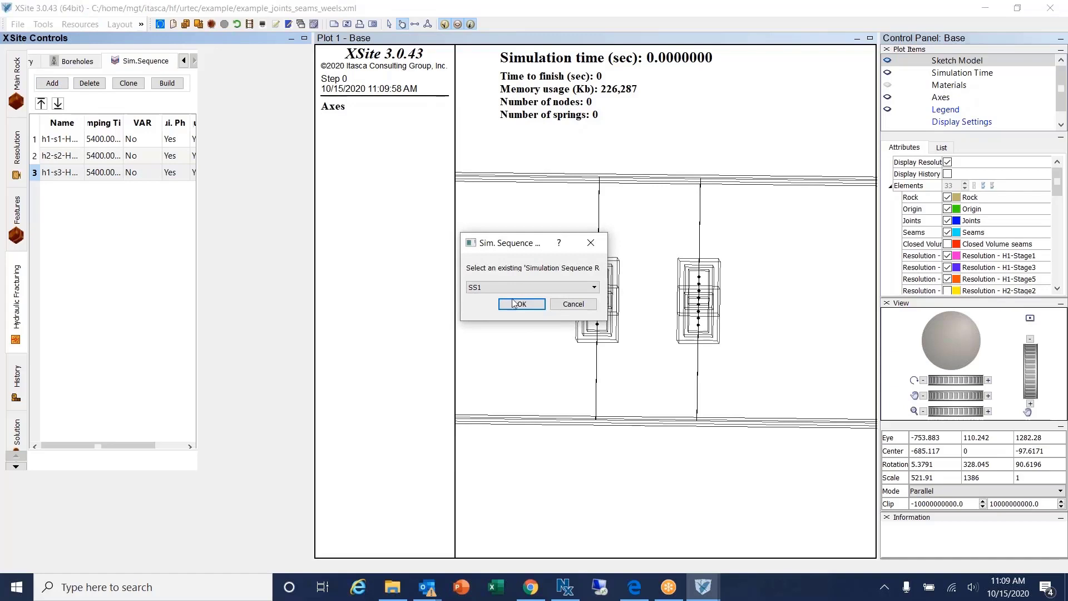
{"action": "left_click", "coordinate": [593, 287]}
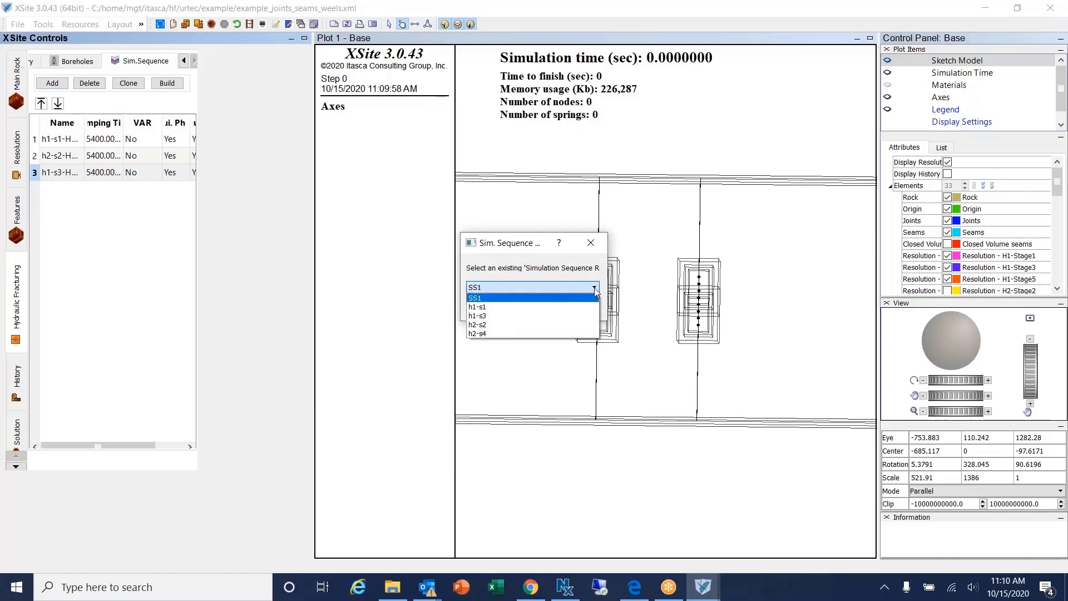
{"action": "left_click", "coordinate": [575, 299]}
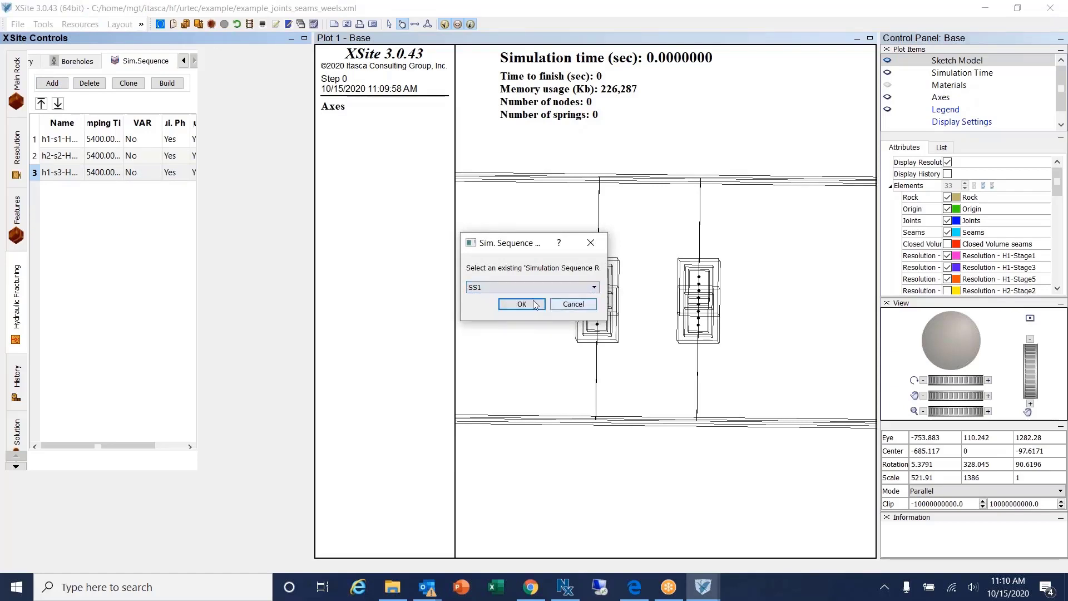
{"action": "left_click", "coordinate": [530, 305]}
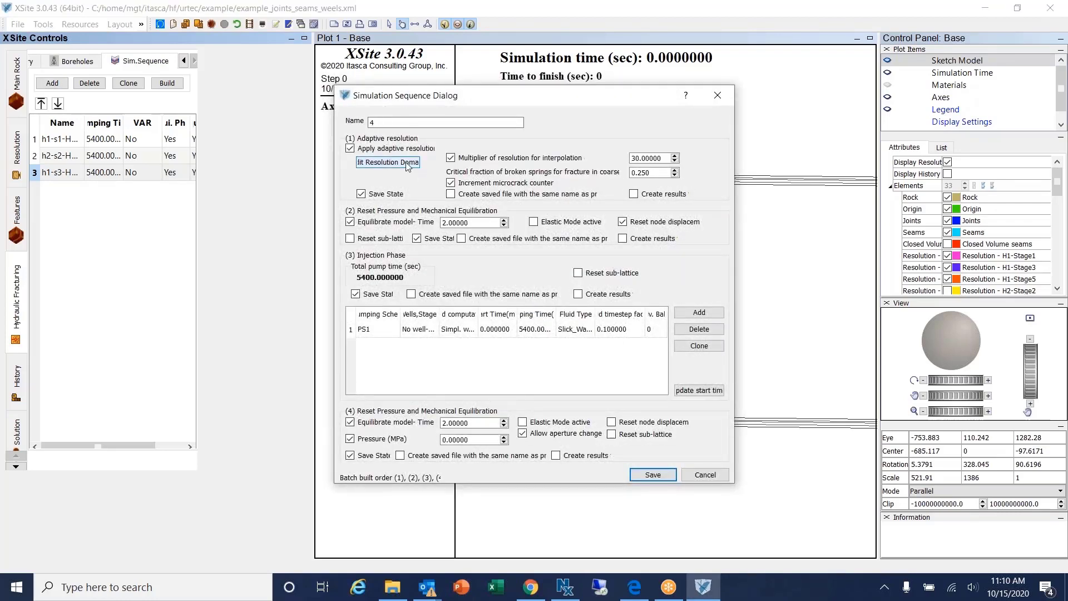
Assign well H2, Stage3 to the new sequence's PS1 pumping schedule and save the sequence.
{"action": "left_click", "coordinate": [416, 330]}
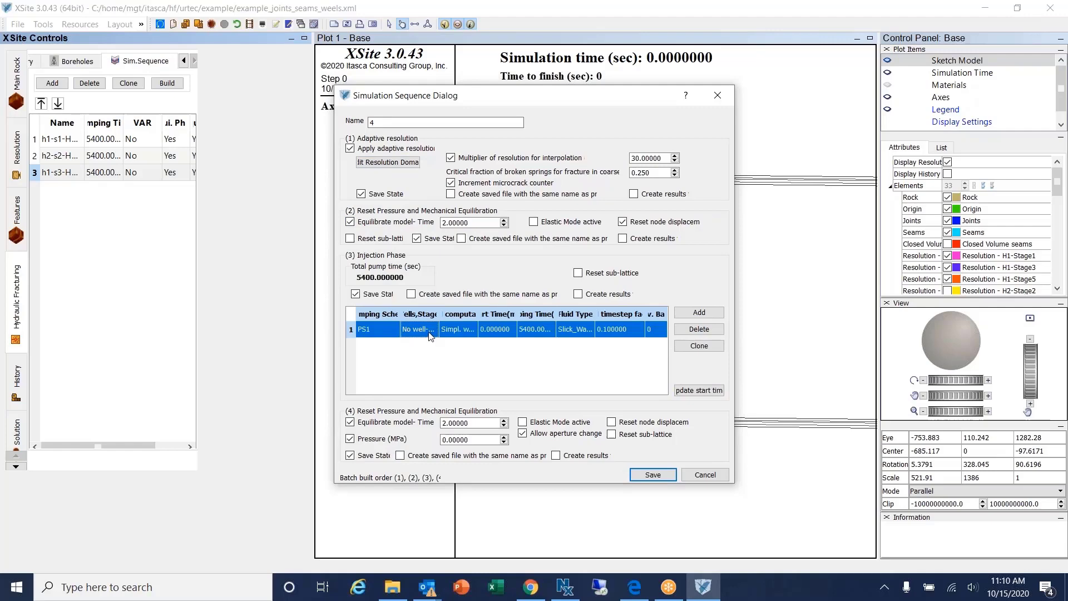
{"action": "double_click", "coordinate": [429, 332]}
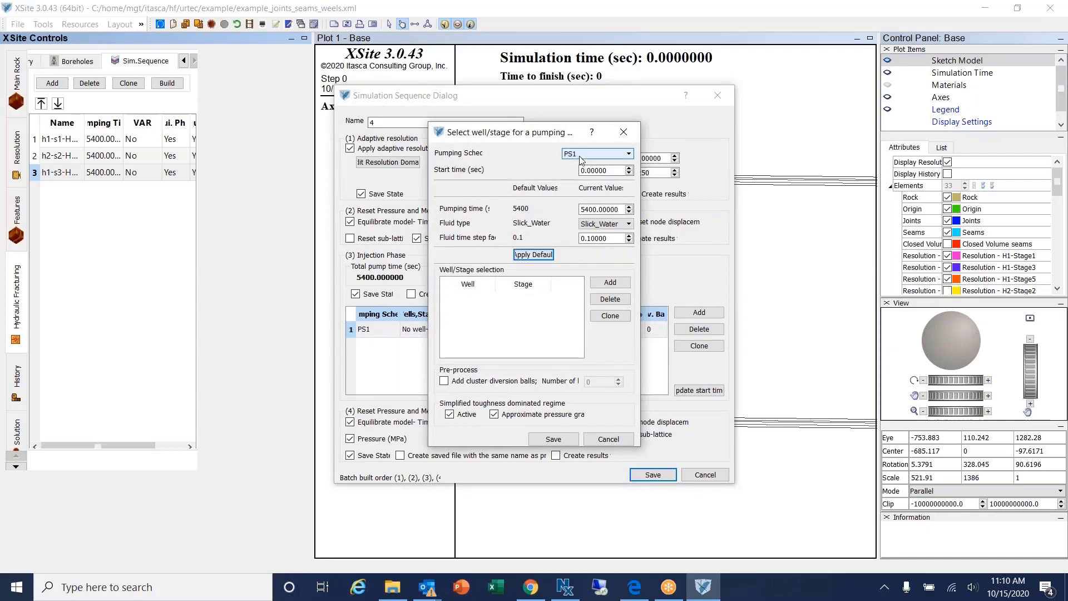
{"action": "left_click", "coordinate": [610, 282]}
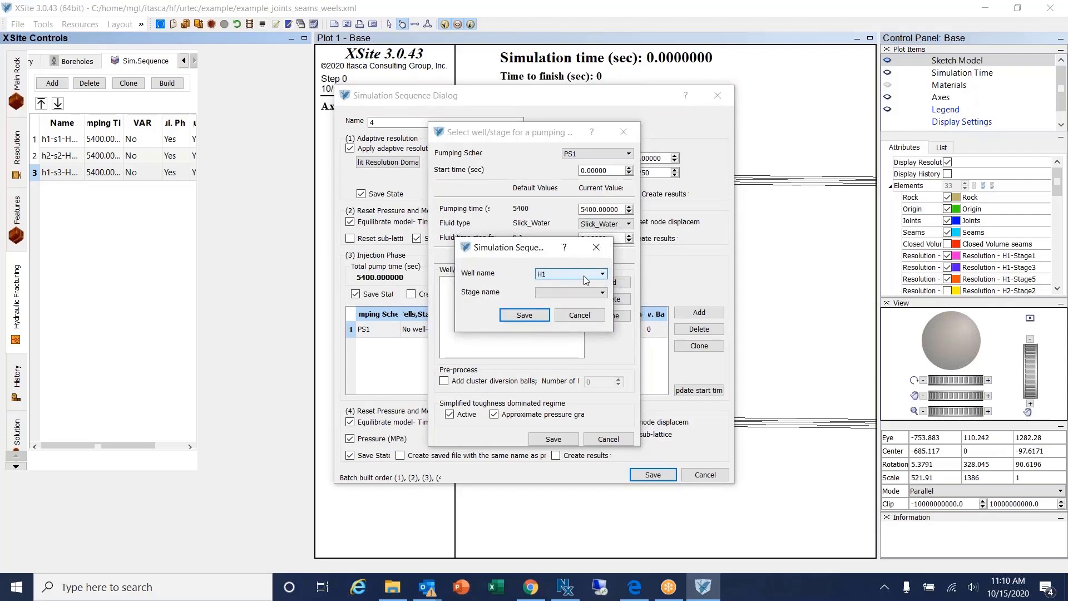
{"action": "left_click", "coordinate": [604, 276]}
{"action": "left_click", "coordinate": [600, 292]}
{"action": "left_click", "coordinate": [602, 293]}
{"action": "left_click", "coordinate": [583, 312]}
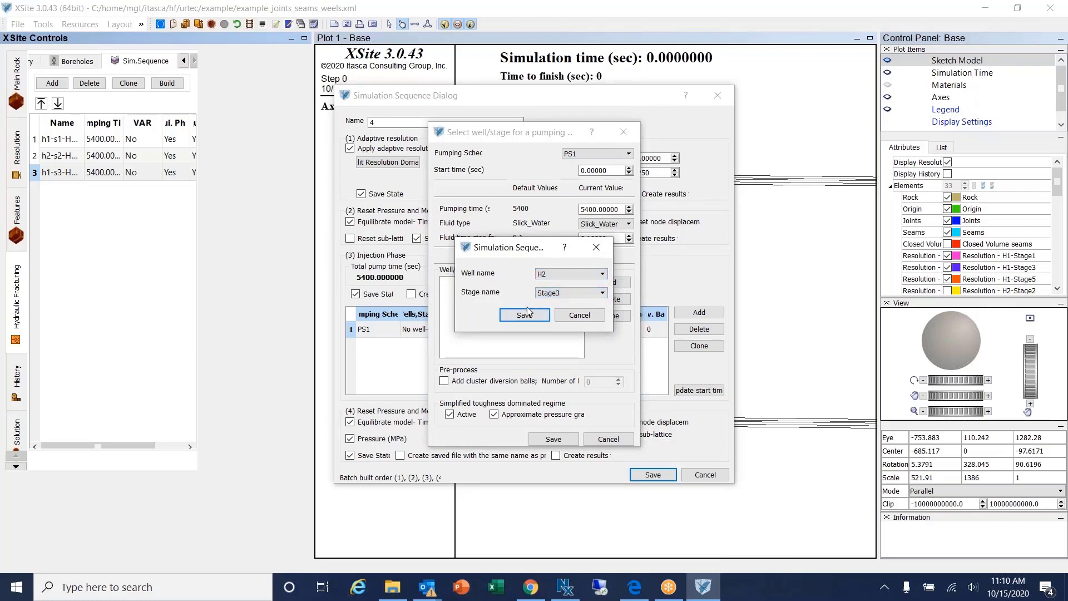
{"action": "left_click", "coordinate": [526, 316]}
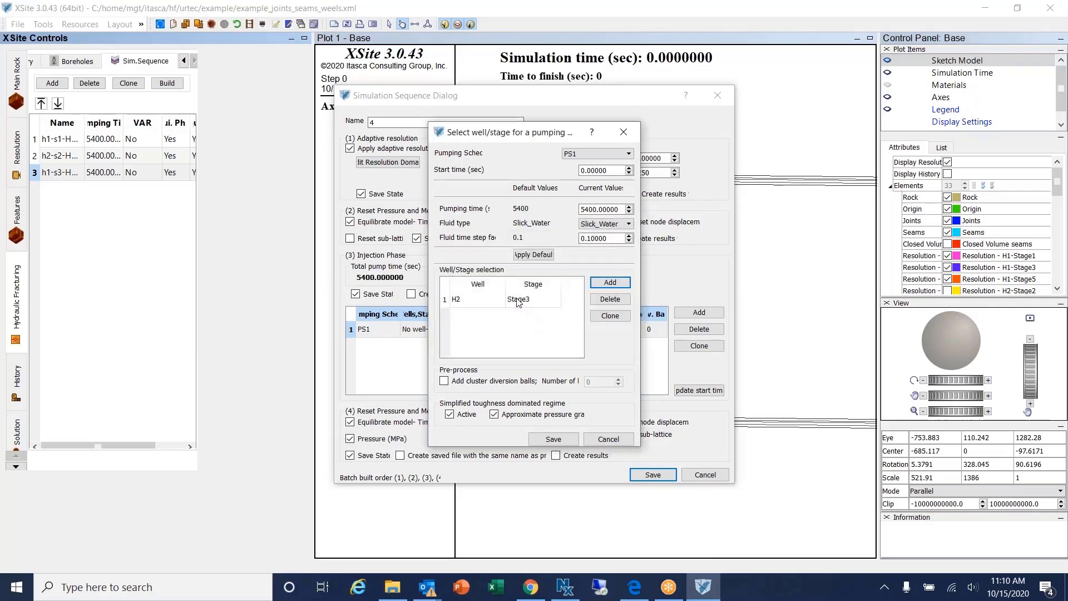
{"action": "left_click", "coordinate": [552, 440]}
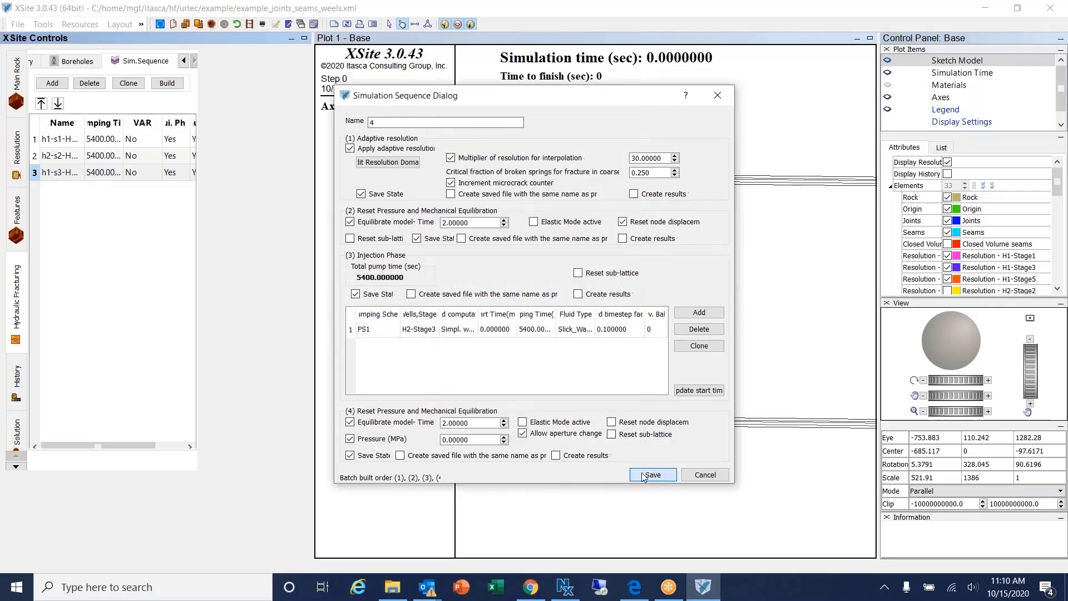
{"action": "left_click", "coordinate": [642, 476]}
Build the batch from the four simulation sequences, agreeing to delete the existing batch items and borehole pumping schedules.
{"action": "left_click", "coordinate": [56, 142]}
{"action": "left_click", "coordinate": [57, 157]}
{"action": "left_click", "coordinate": [62, 172]}
{"action": "left_click", "coordinate": [65, 191]}
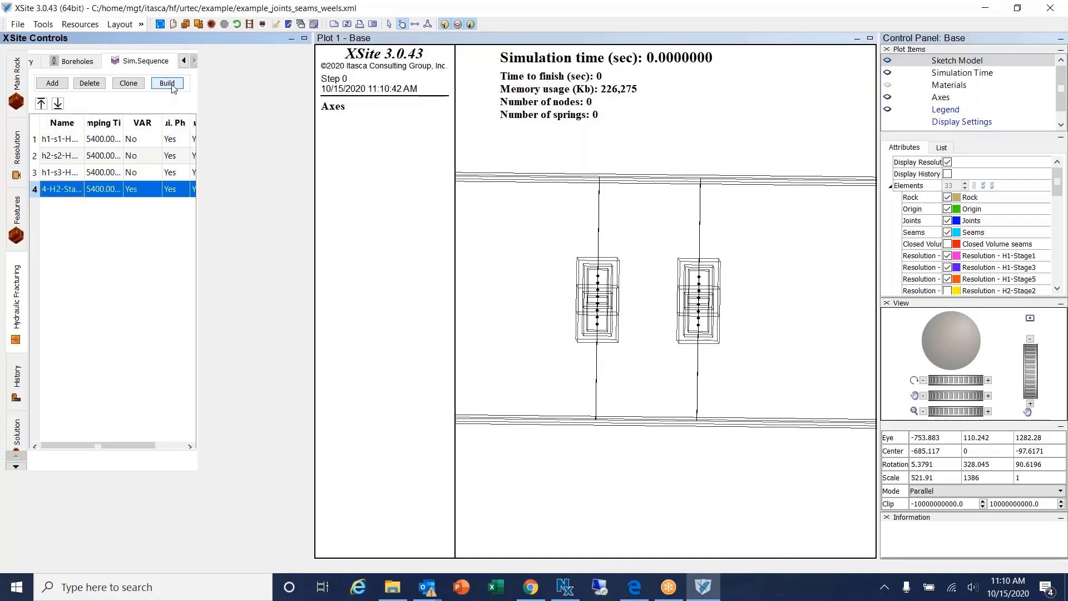
{"action": "left_click", "coordinate": [172, 85]}
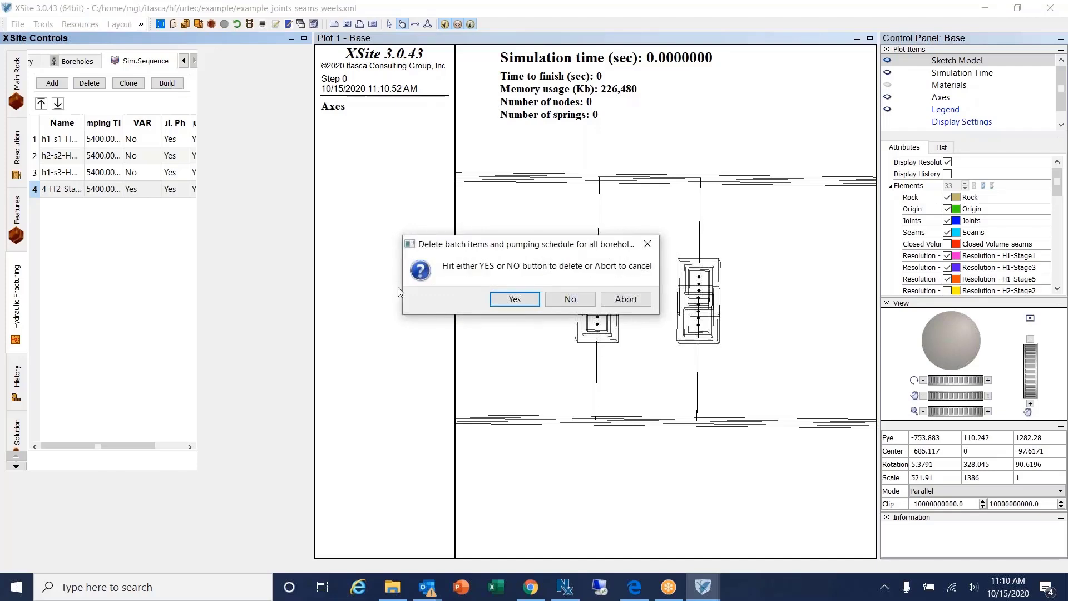
{"action": "left_click", "coordinate": [519, 304]}
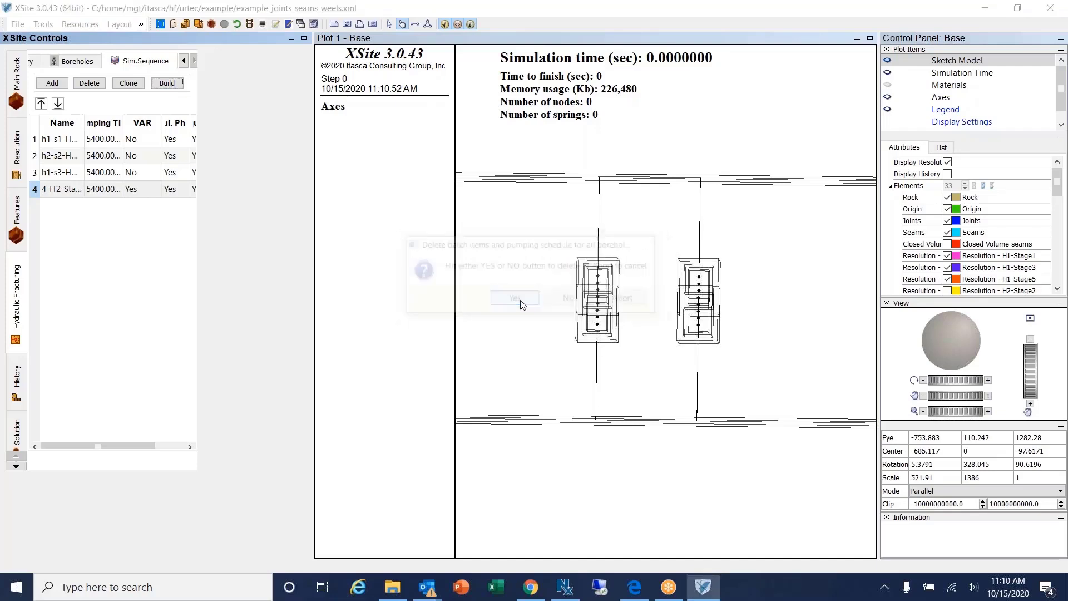
{"action": "left_click", "coordinate": [636, 474]}
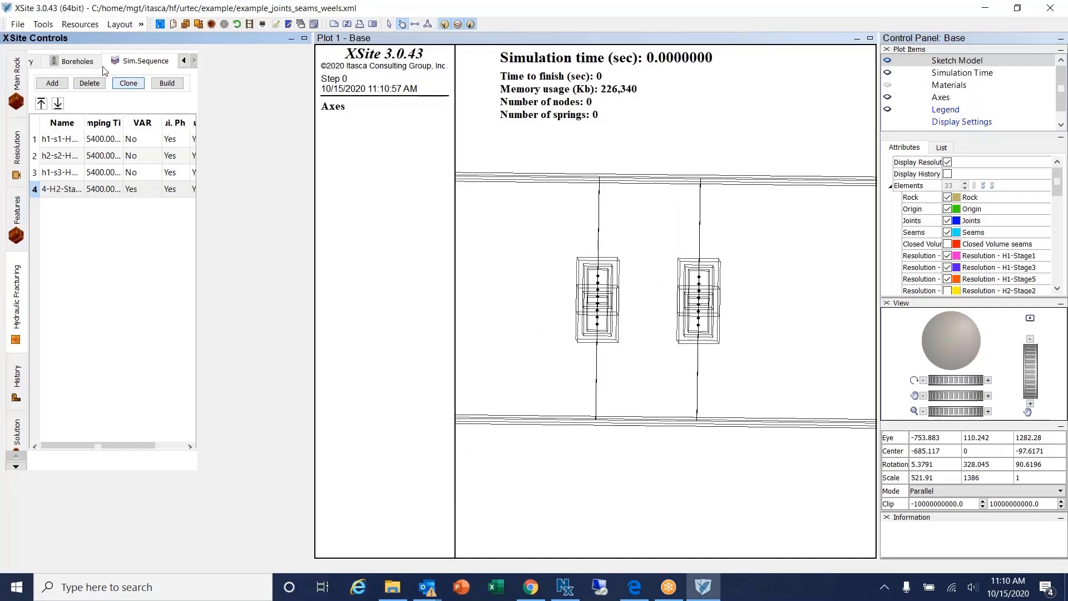
Examine the Stage1 and Stage3 start times in borehole H1's injection rate schedule and close it without saving.
{"action": "left_click", "coordinate": [76, 62]}
{"action": "double_click", "coordinate": [117, 118]}
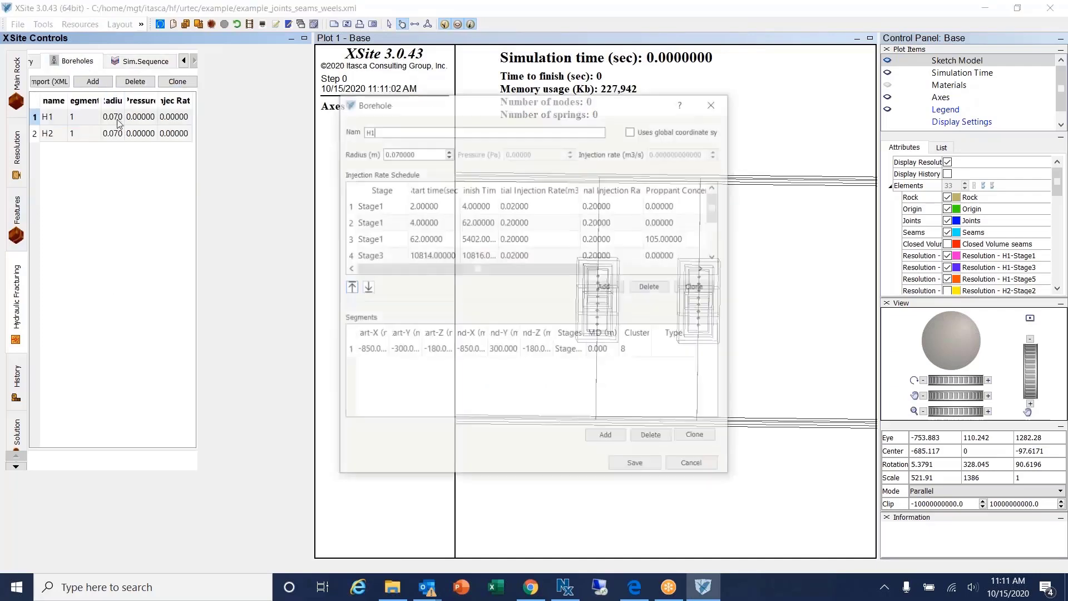
{"action": "scroll", "coordinate": [359, 240], "scroll_direction": "down", "scroll_amount": 1}
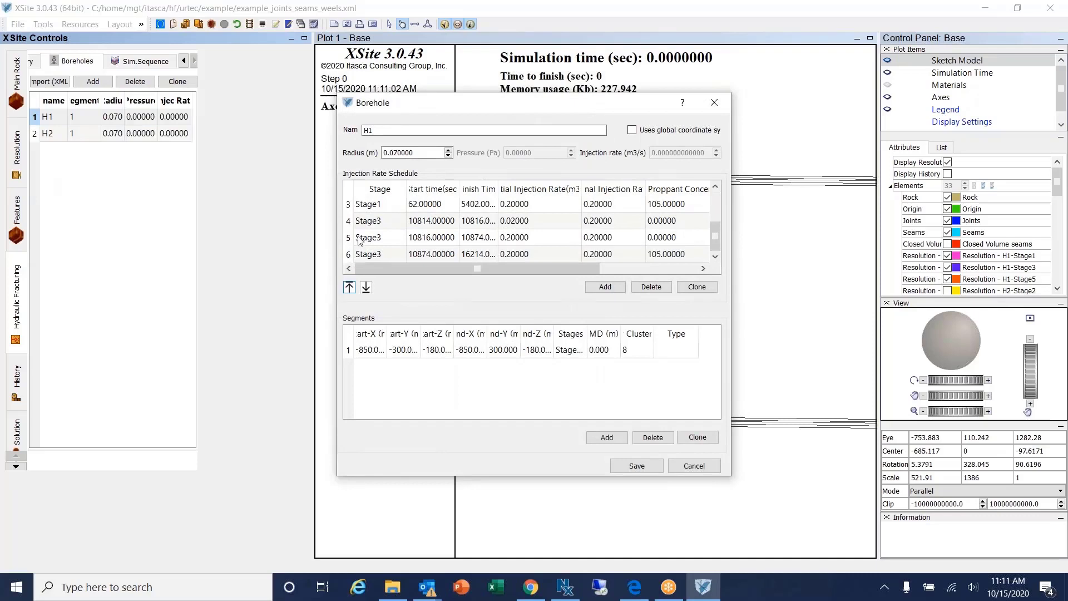
{"action": "scroll", "coordinate": [359, 241], "scroll_direction": "up", "scroll_amount": 1}
{"action": "scroll", "coordinate": [359, 241], "scroll_direction": "down", "scroll_amount": 1}
{"action": "scroll", "coordinate": [359, 240], "scroll_direction": "up", "scroll_amount": 1}
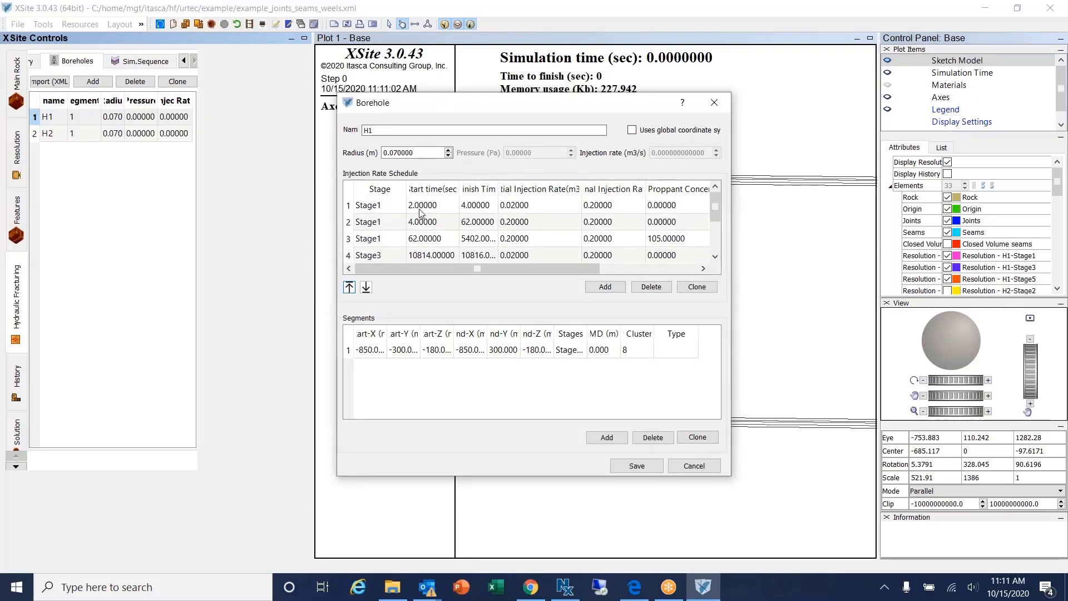
{"action": "left_click", "coordinate": [421, 210]}
{"action": "left_click", "coordinate": [445, 257]}
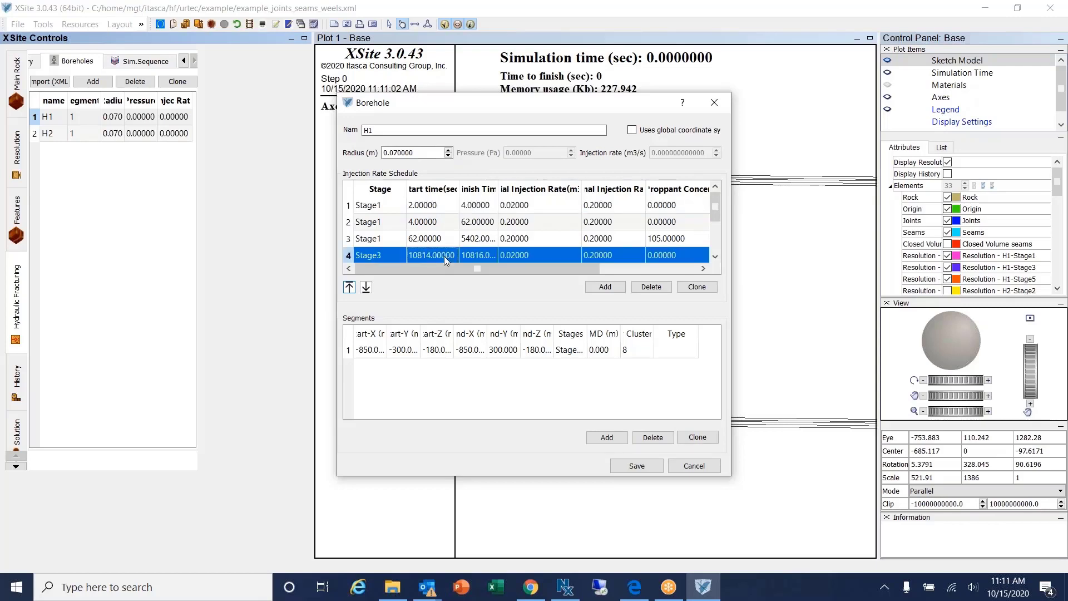
{"action": "scroll", "coordinate": [444, 256], "scroll_direction": "down", "scroll_amount": 1}
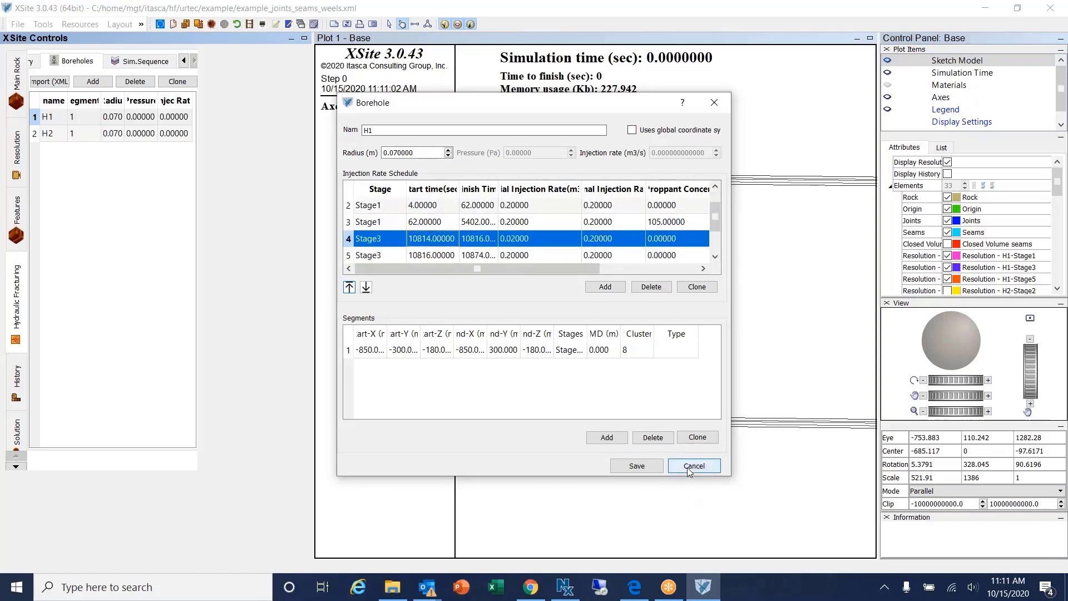
{"action": "left_click", "coordinate": [687, 468]}
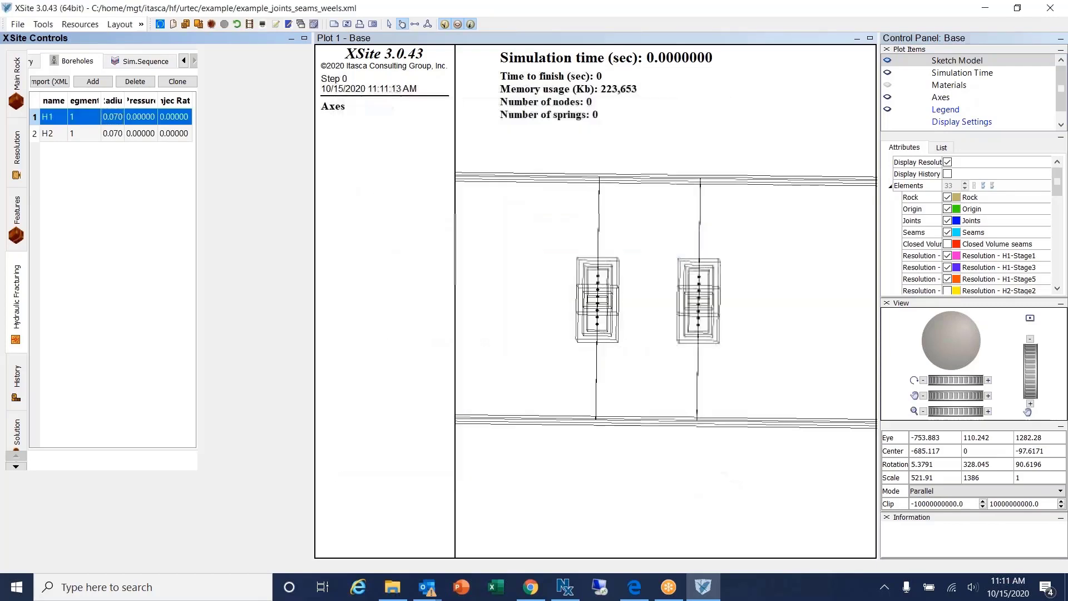
Examine the Stage2 and Stage3 times, injection rates and proppant concentrations in borehole H2's schedule, closing it without saving.
{"action": "double_click", "coordinate": [142, 133]}
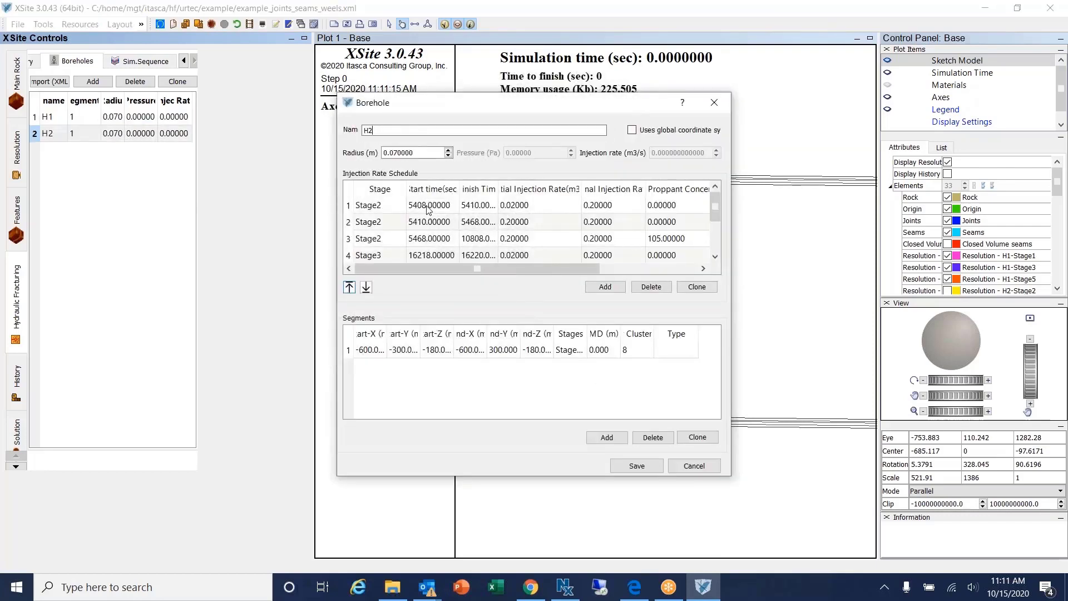
{"action": "left_click", "coordinate": [428, 211]}
{"action": "left_click", "coordinate": [452, 256]}
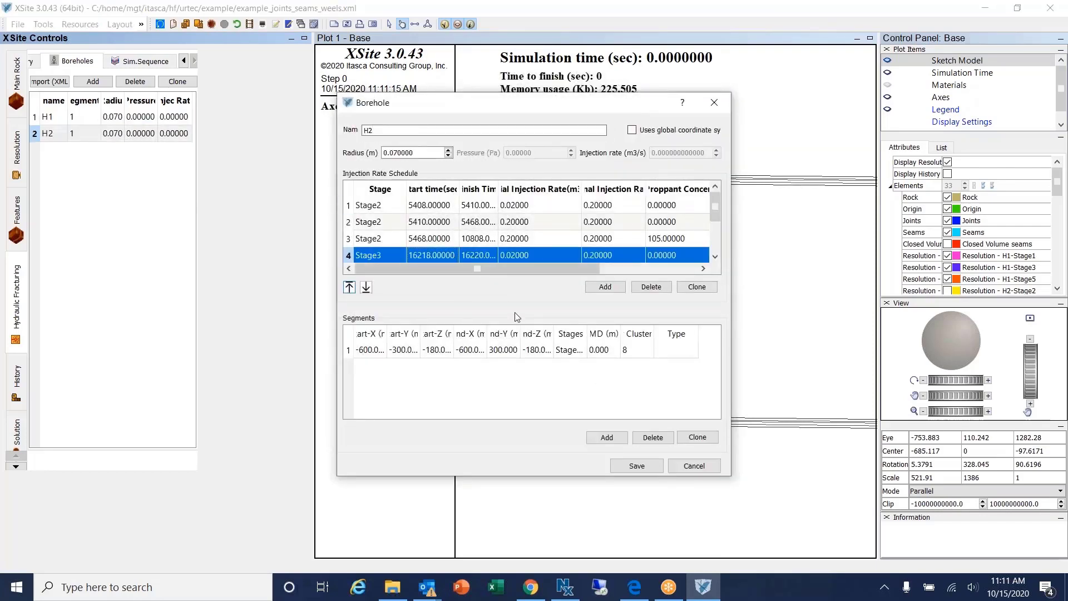
{"action": "scroll", "coordinate": [513, 269], "scroll_direction": "right", "scroll_amount": 3}
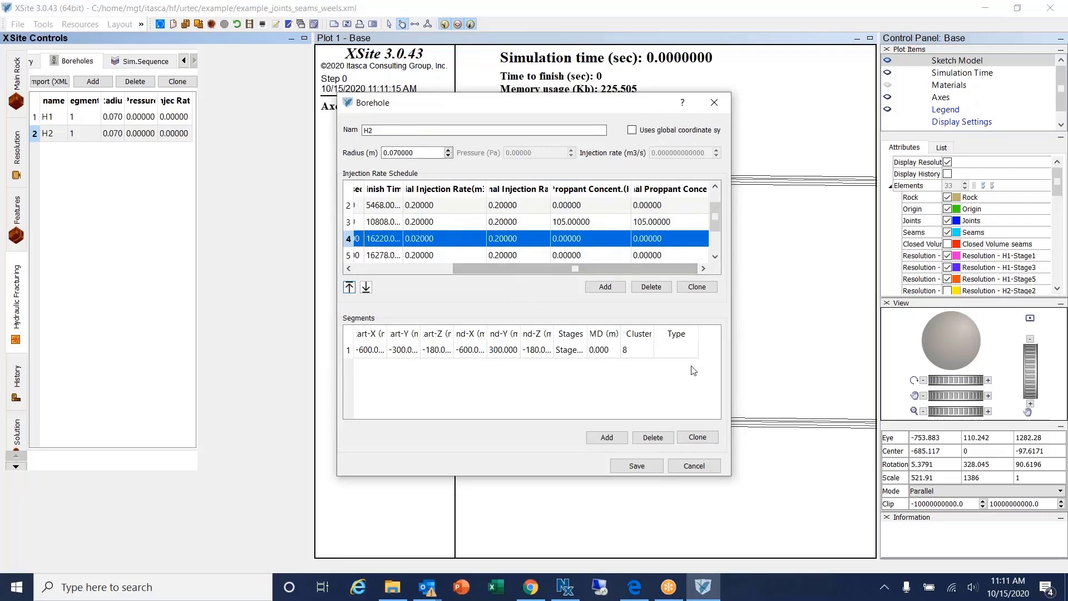
{"action": "left_click", "coordinate": [694, 466]}
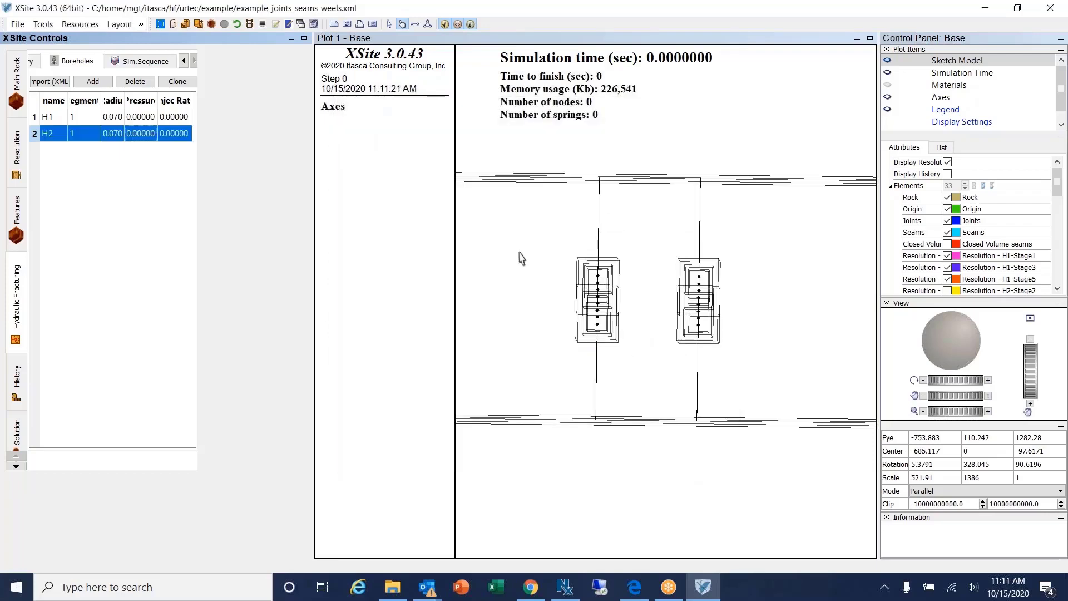
Examine the generated batch simulation steps for H1 stage 1 and H2 stage 2, including simulation times and mechanical settings, and close the list.
{"action": "left_click", "coordinate": [300, 24]}
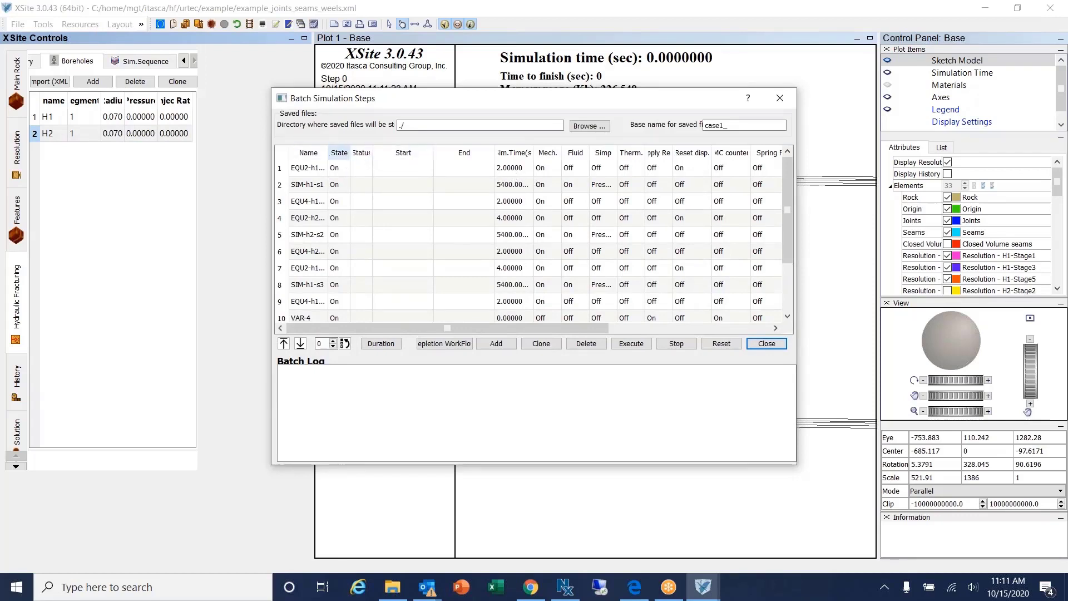
{"action": "double_click", "coordinate": [328, 154]}
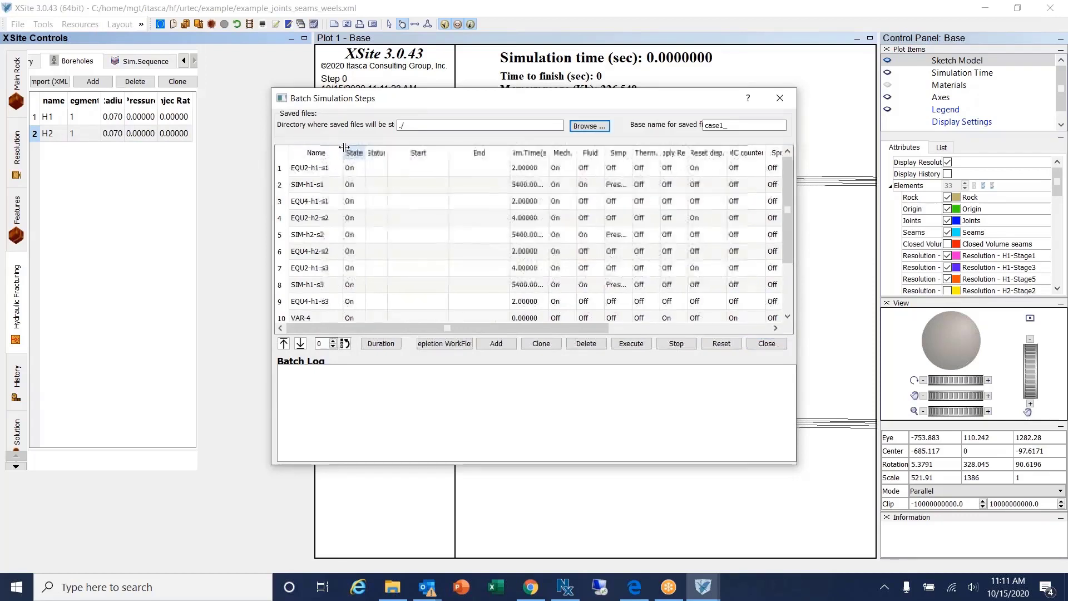
{"action": "left_click", "coordinate": [523, 173]}
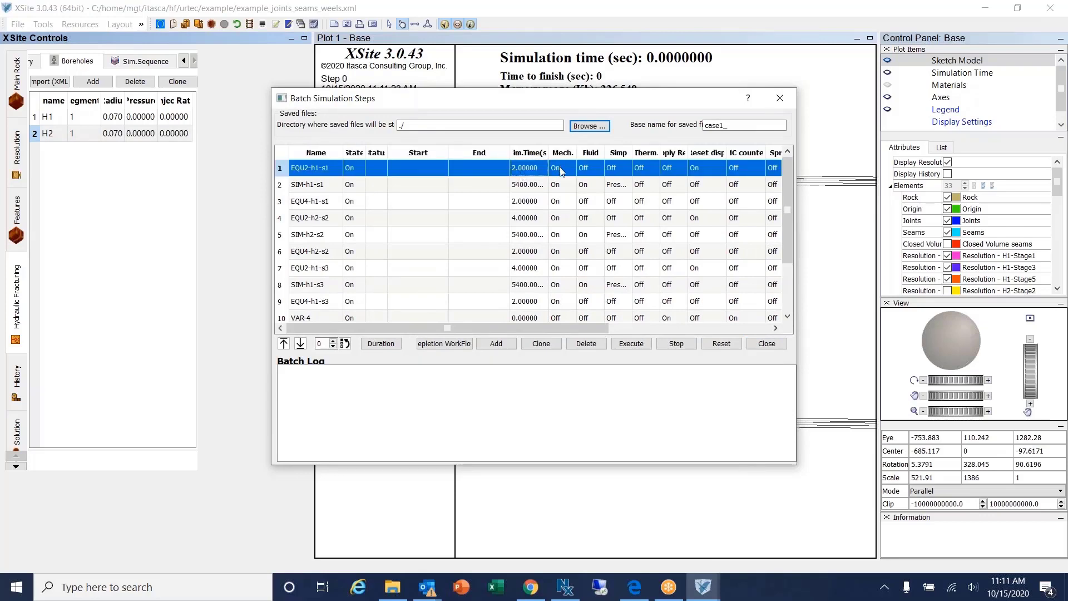
{"action": "left_click", "coordinate": [565, 186]}
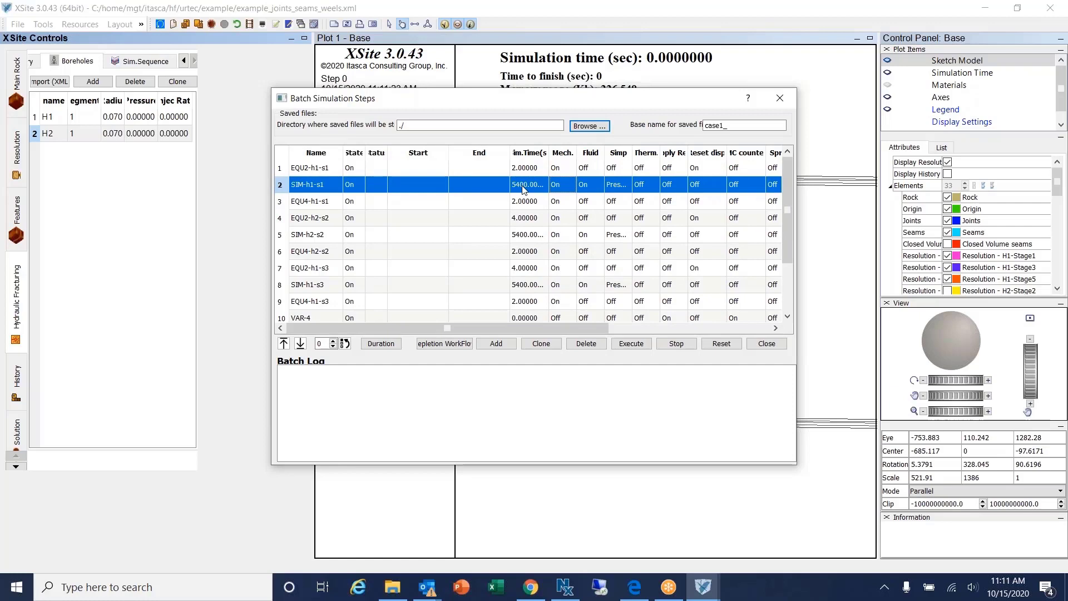
{"action": "left_click", "coordinate": [529, 204]}
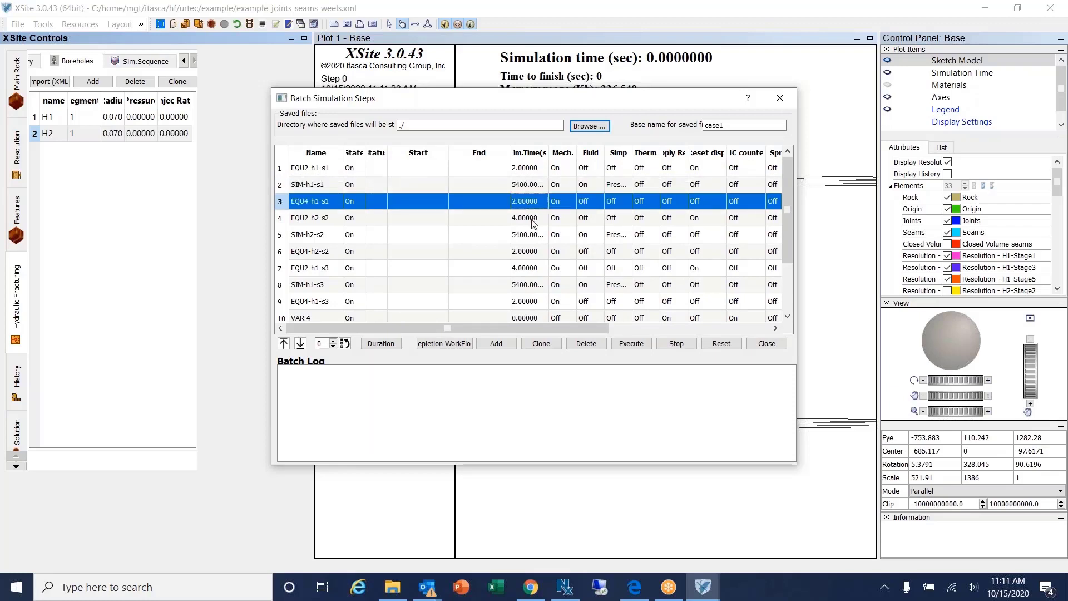
{"action": "left_click", "coordinate": [533, 220]}
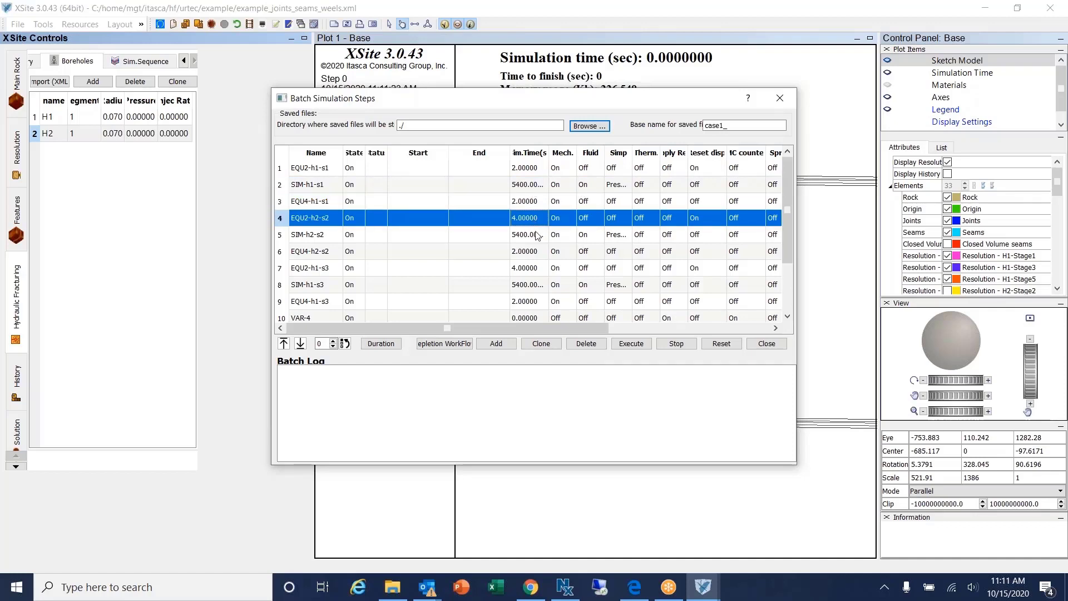
{"action": "left_click", "coordinate": [536, 235]}
{"action": "left_click", "coordinate": [538, 253]}
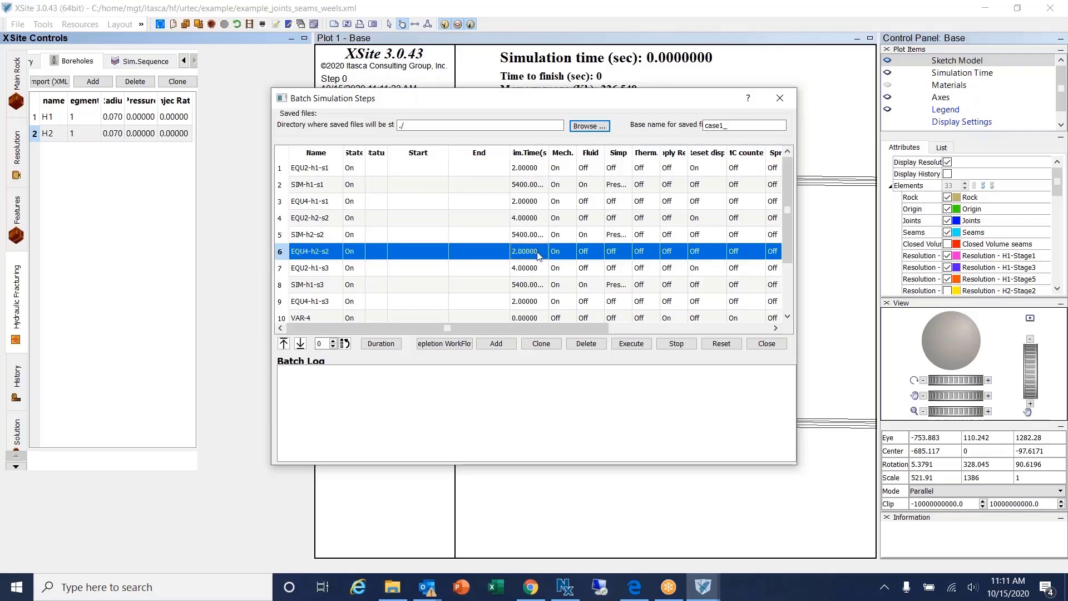
{"action": "left_click", "coordinate": [767, 344]}
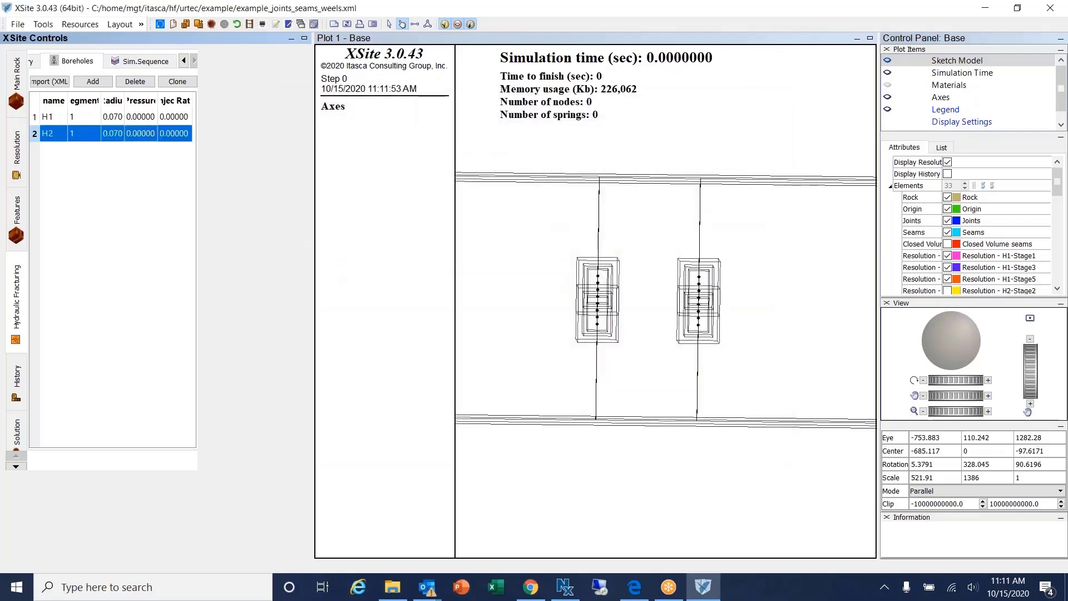
Save the dataset under the new name example_joints_seams_weels_ps.xml in the example folder.
{"action": "scroll", "coordinate": [763, 343], "scroll_direction": "down", "scroll_amount": 5}
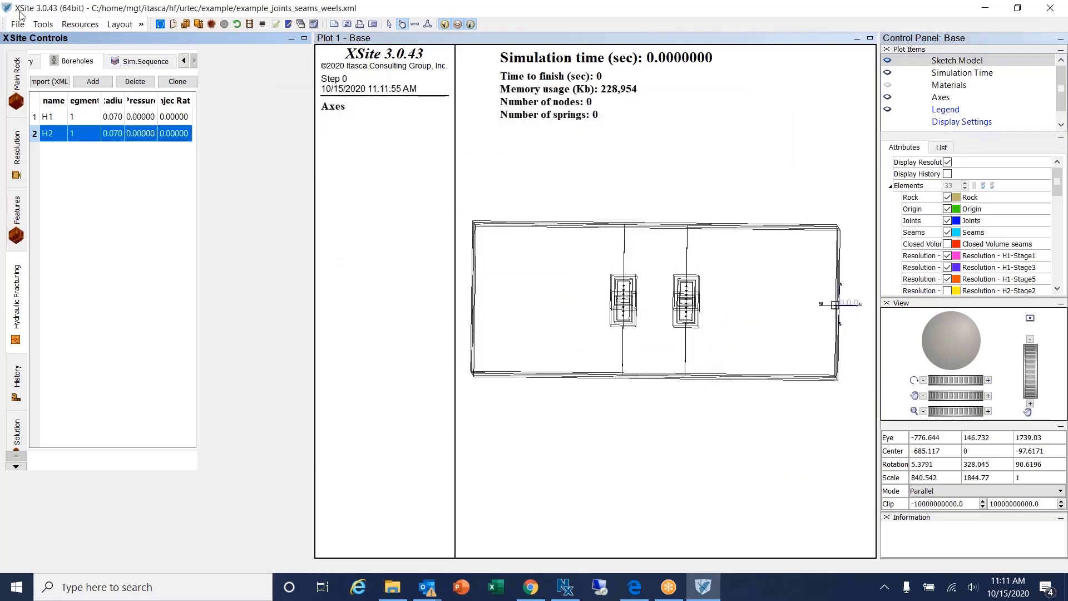
{"action": "left_click", "coordinate": [18, 24]}
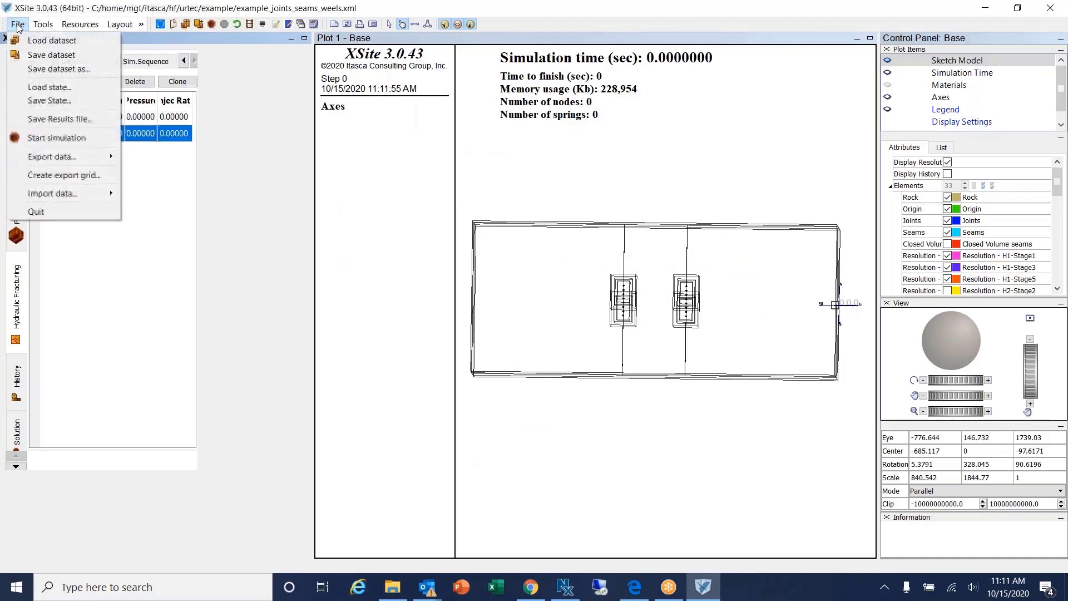
{"action": "left_click", "coordinate": [50, 70]}
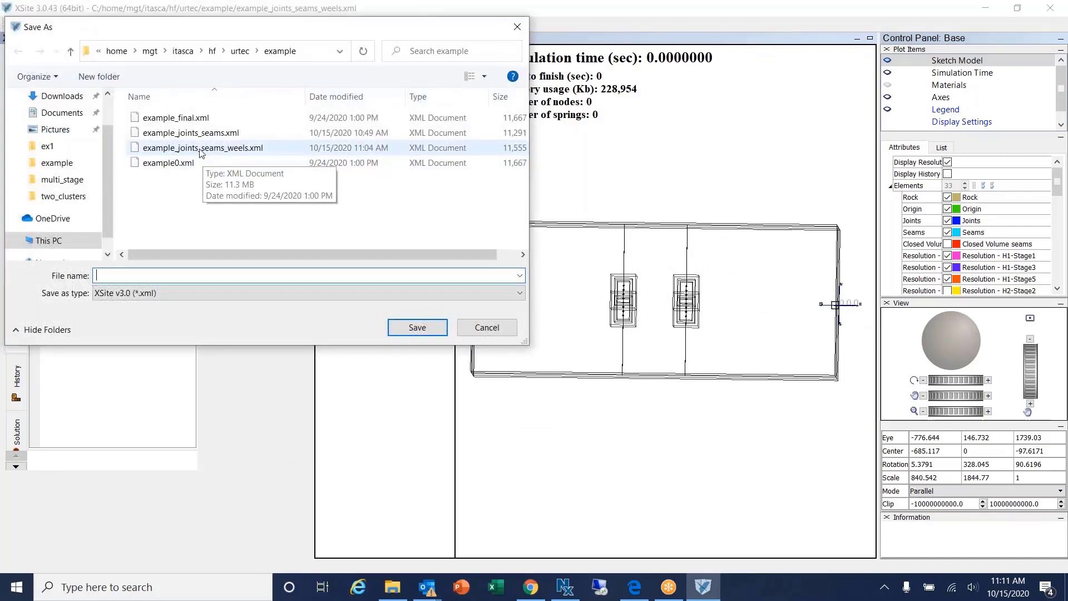
{"action": "left_click", "coordinate": [174, 118]}
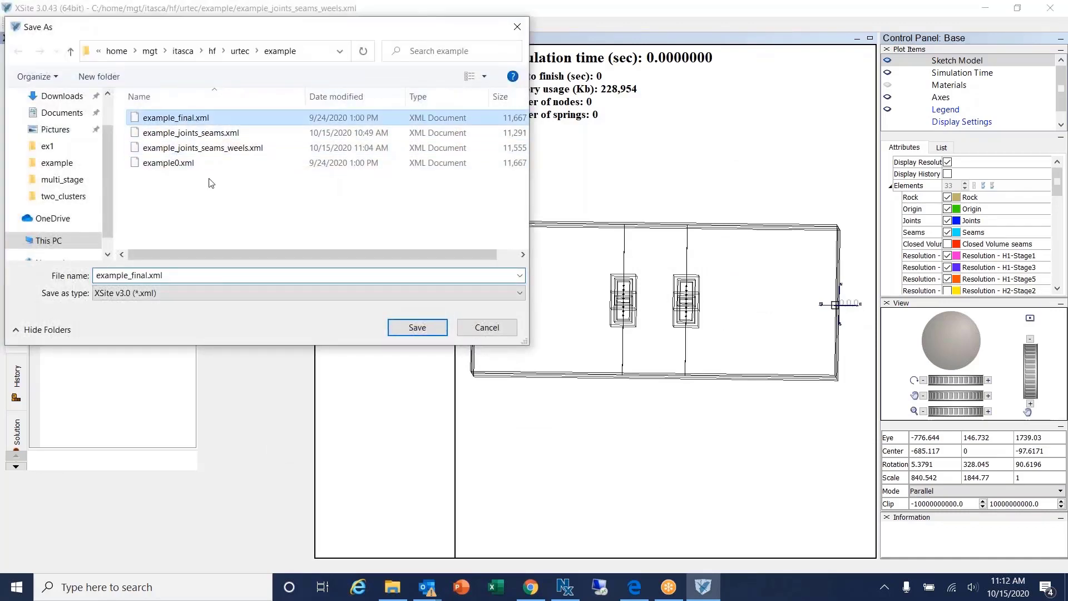
{"action": "left_click", "coordinate": [227, 279]}
{"action": "key", "text": "Home"}
{"action": "left_click", "coordinate": [223, 148]}
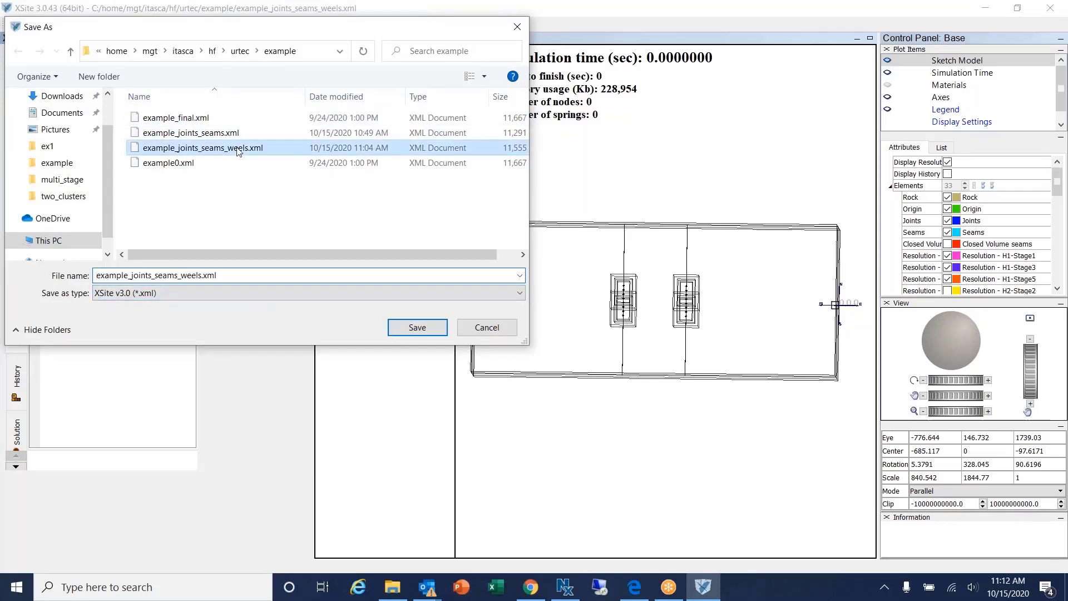
{"action": "left_click", "coordinate": [262, 276]}
{"action": "key", "text": "Home"}
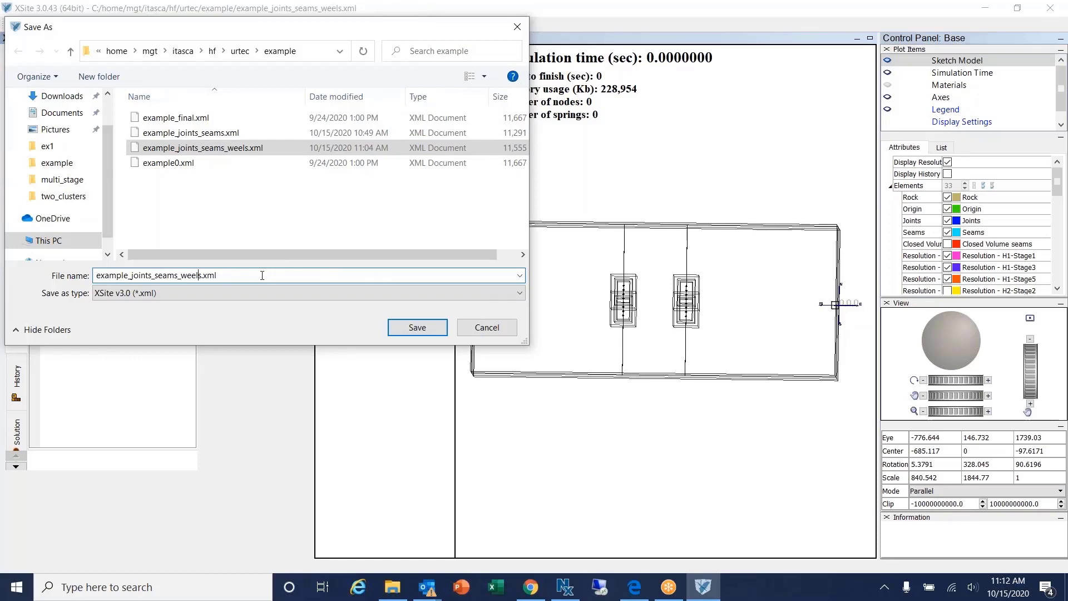
{"action": "type", "text": "_ps"}
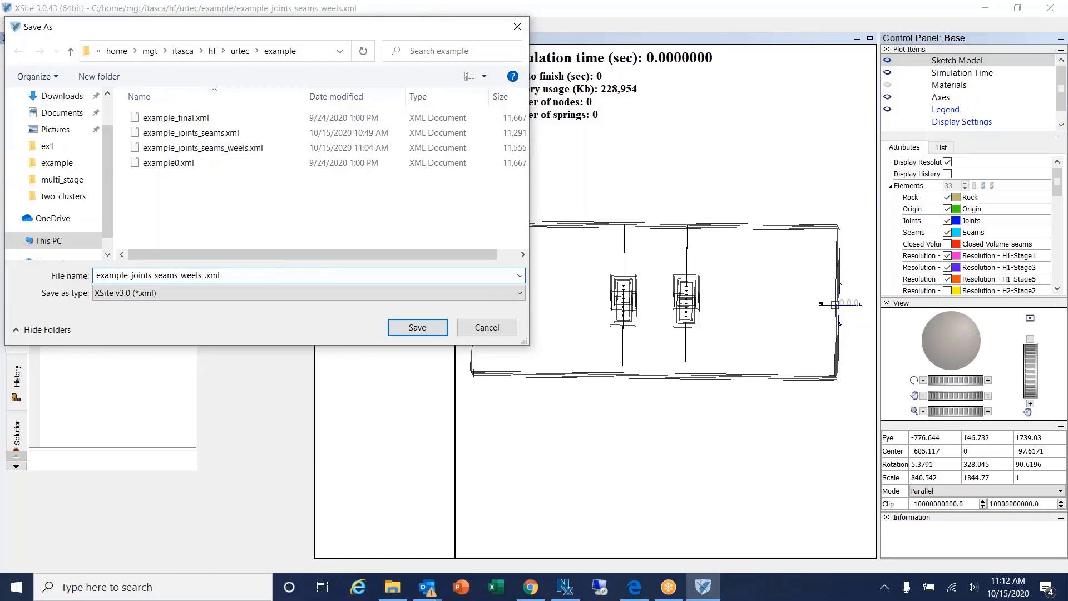
{"action": "left_click", "coordinate": [429, 329]}
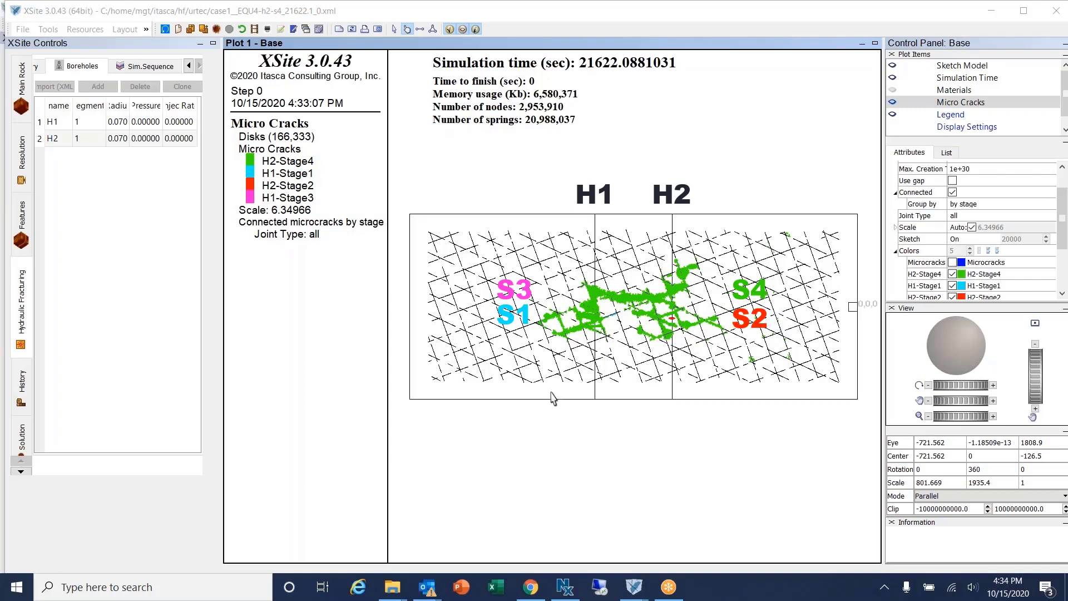
Examine the stage-coloured microcracks around wells H1 and H2 in the completed case1 results plot.
{"action": "left_click", "coordinate": [588, 315]}
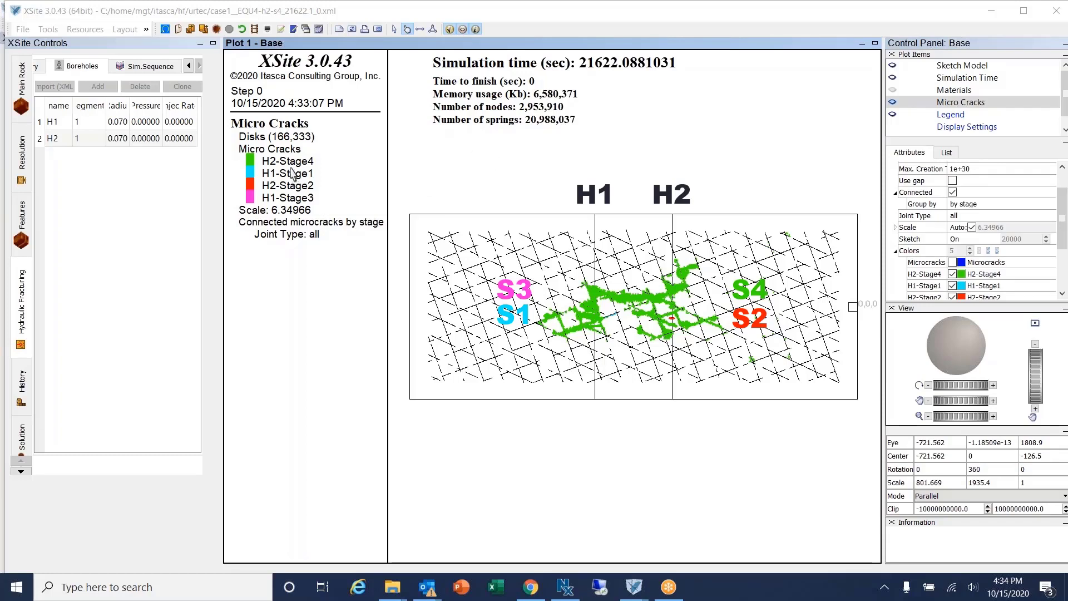
{"action": "left_click", "coordinate": [592, 318]}
{"action": "left_click", "coordinate": [675, 326]}
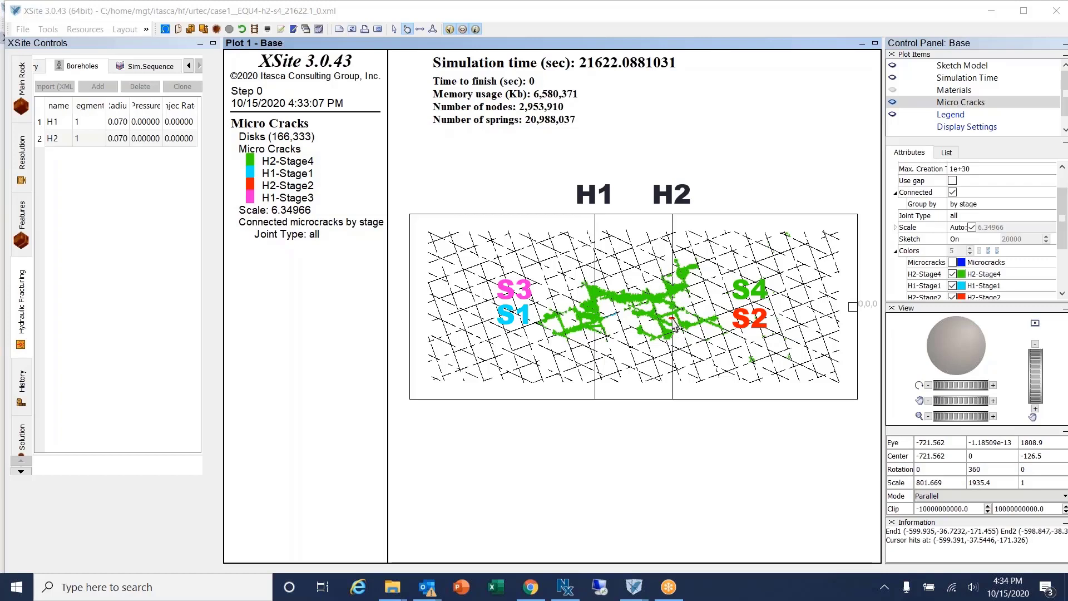
{"action": "left_click", "coordinate": [596, 309]}
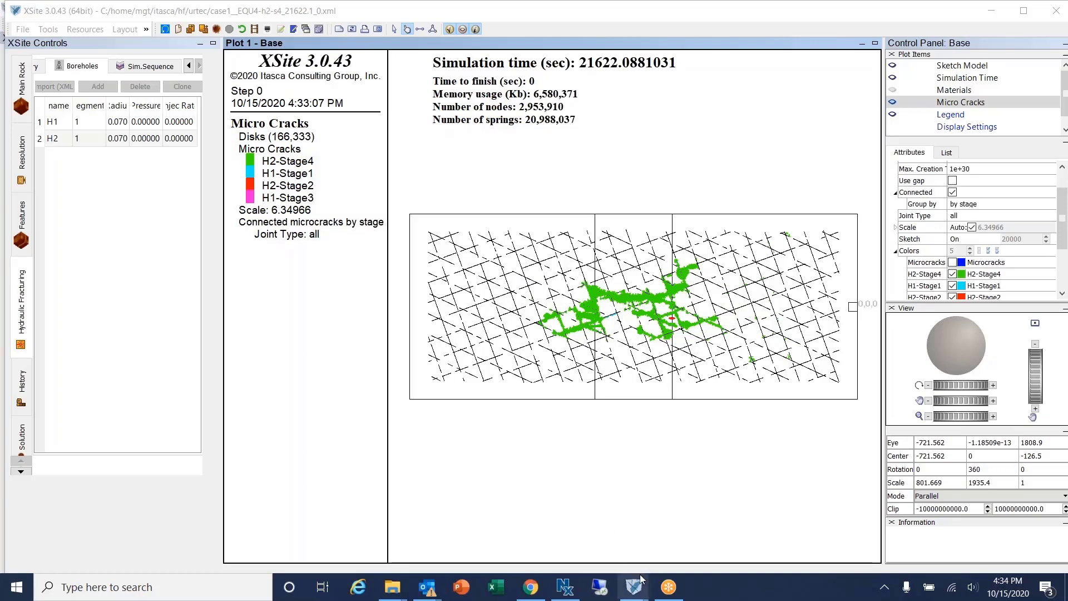
Switch to the caseNoDfn results model and examine the connected microcracks of H1-Stage1, H1-Stage3 and H2-Stage4.
{"action": "mouse_move", "coordinate": [637, 584]}
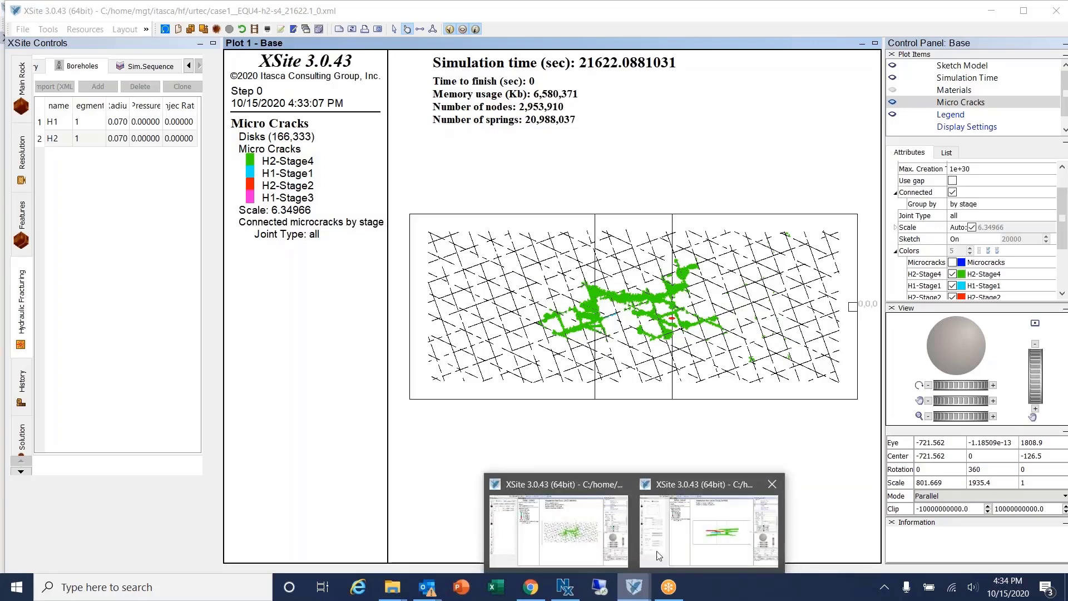
{"action": "left_click", "coordinate": [700, 495]}
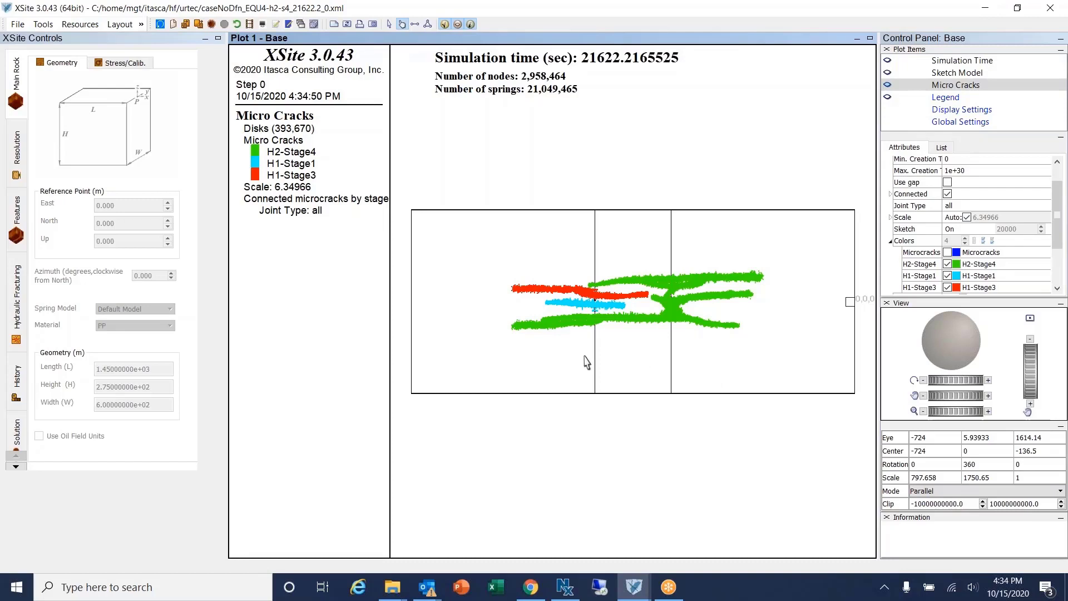
{"action": "left_click", "coordinate": [517, 329]}
{"action": "mouse_move", "coordinate": [724, 301]}
{"action": "mouse_move", "coordinate": [568, 326]}
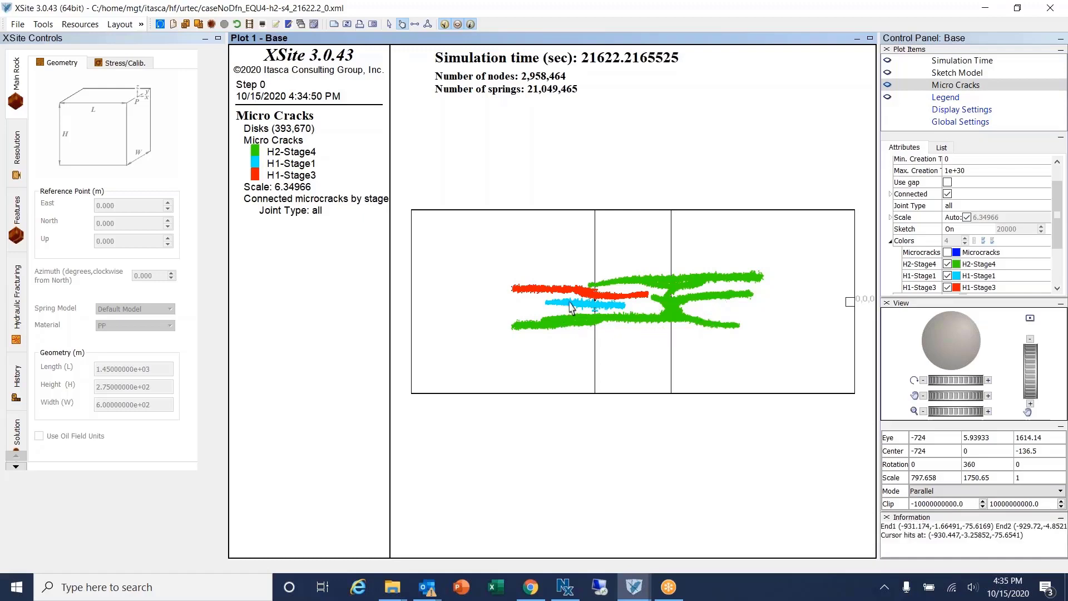
{"action": "mouse_move", "coordinate": [564, 292]}
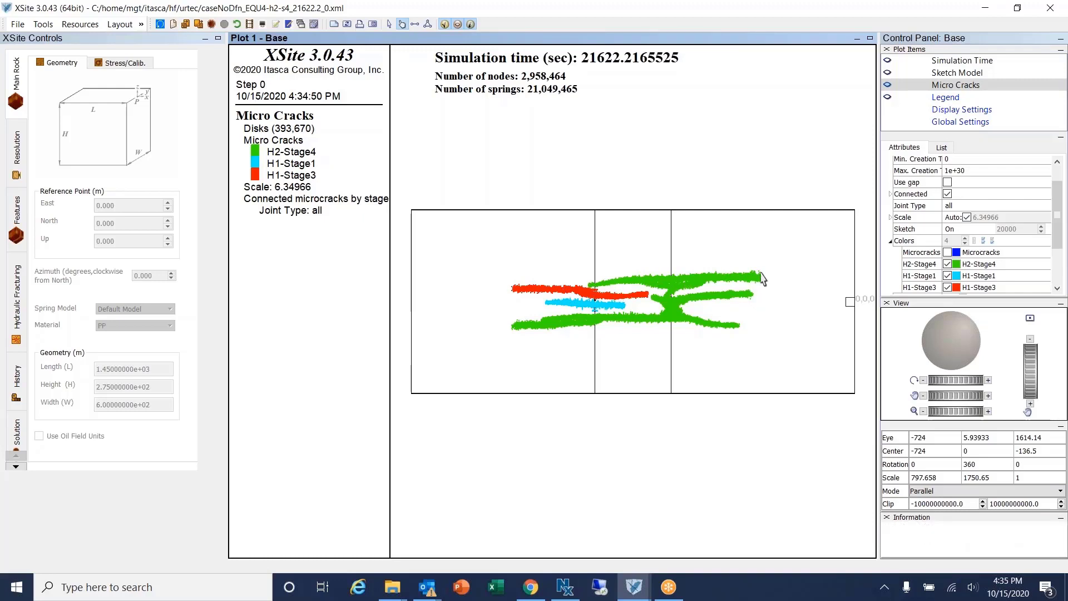
{"action": "mouse_move", "coordinate": [687, 285]}
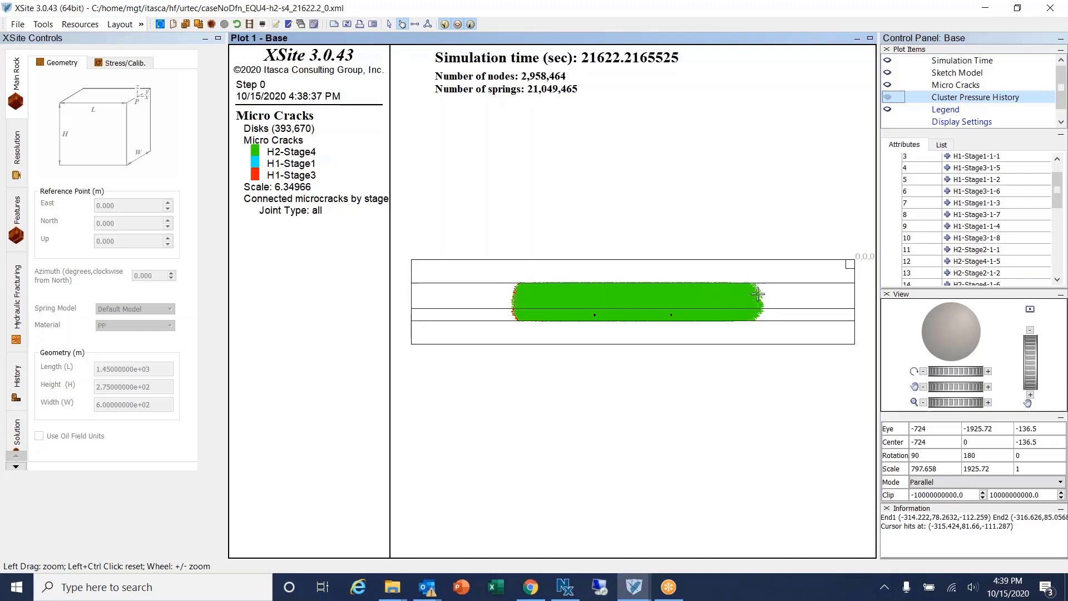
Show the caseNoDfn microcracks at rotation 60, 135, 0 in Model view mode and orbit towards a steeper angle from above.
{"action": "left_click", "coordinate": [781, 372], "text": "ctrl"}
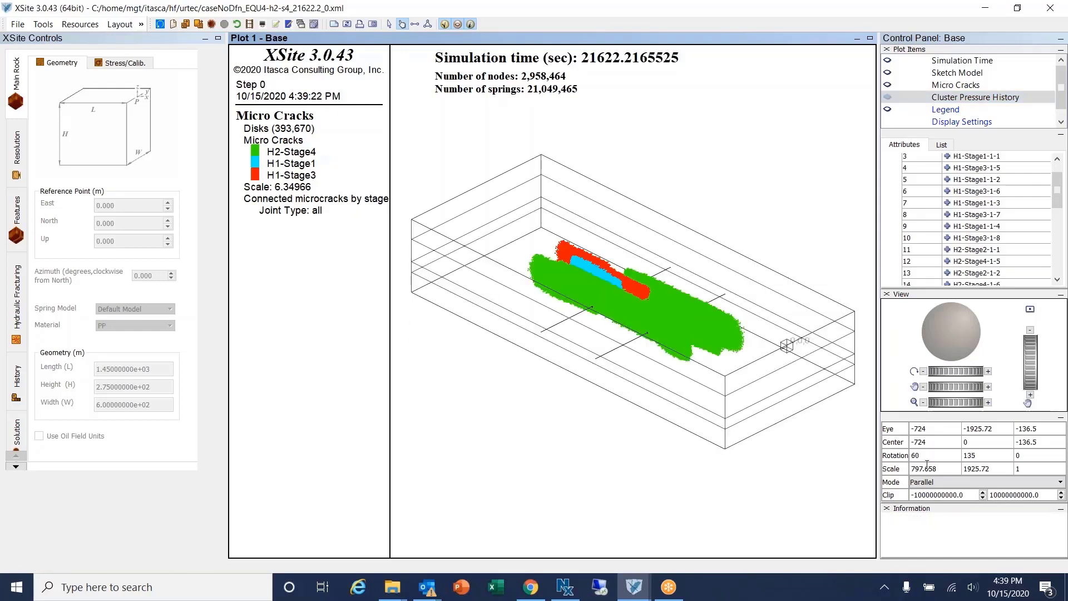
{"action": "left_click", "coordinate": [920, 483]}
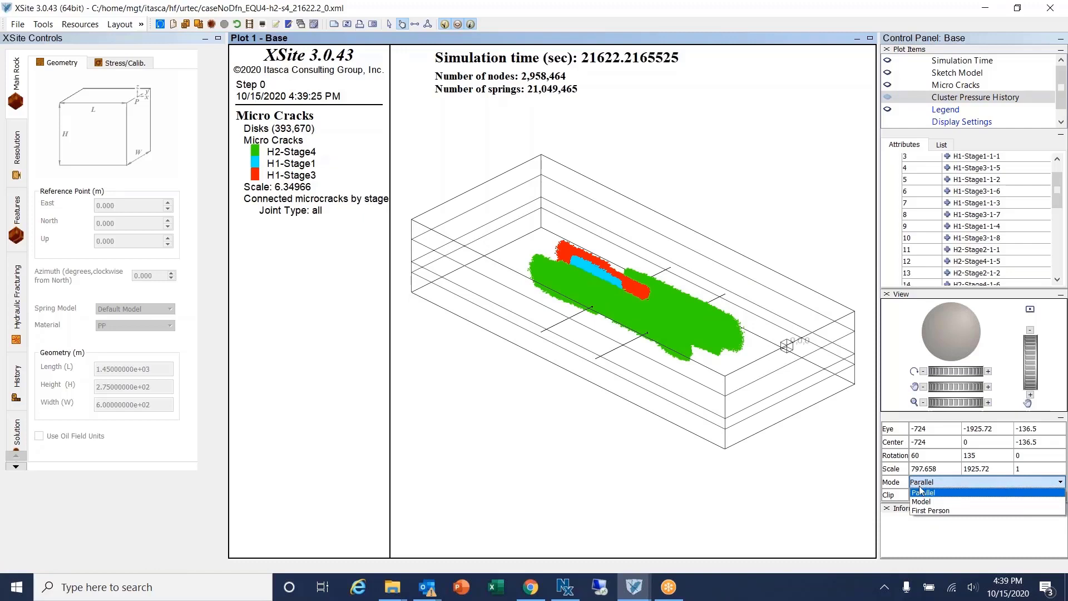
{"action": "left_click", "coordinate": [921, 502]}
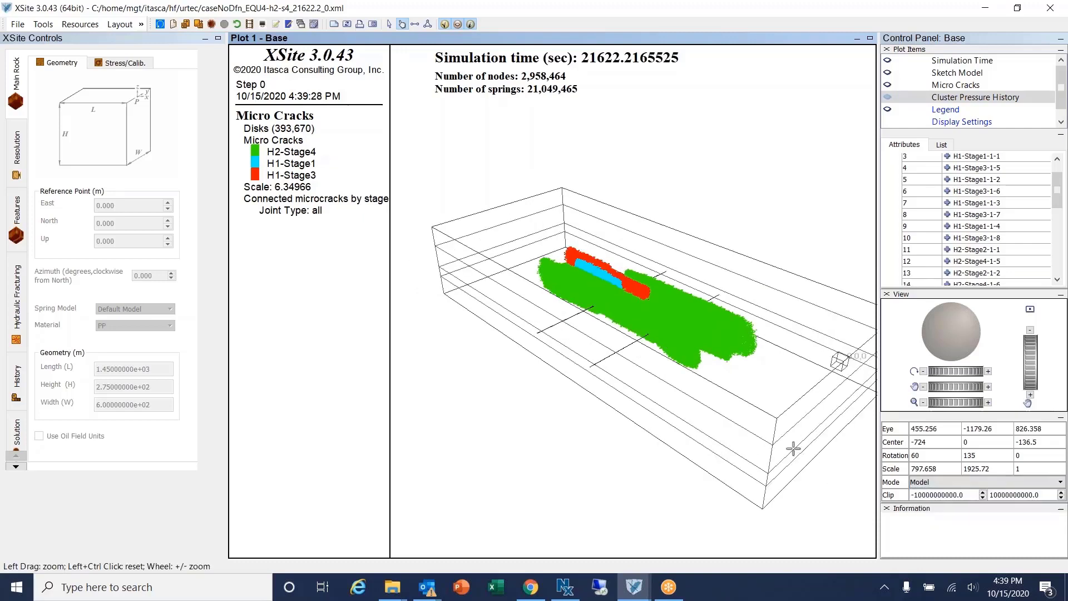
{"action": "left_click", "coordinate": [956, 84]}
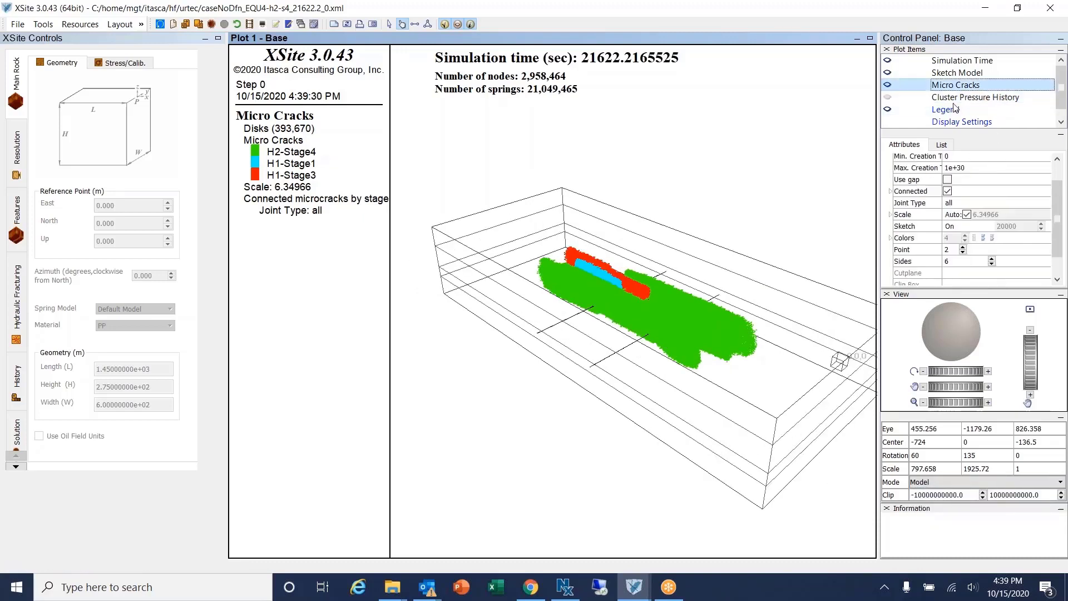
{"action": "left_click_drag", "start_coordinate": [742, 376], "coordinate": [649, 551]}
Switch to the case1 results model, set its view mode to Model and orbit it to show the microcracks and joints in 3D.
{"action": "mouse_move", "coordinate": [638, 590]}
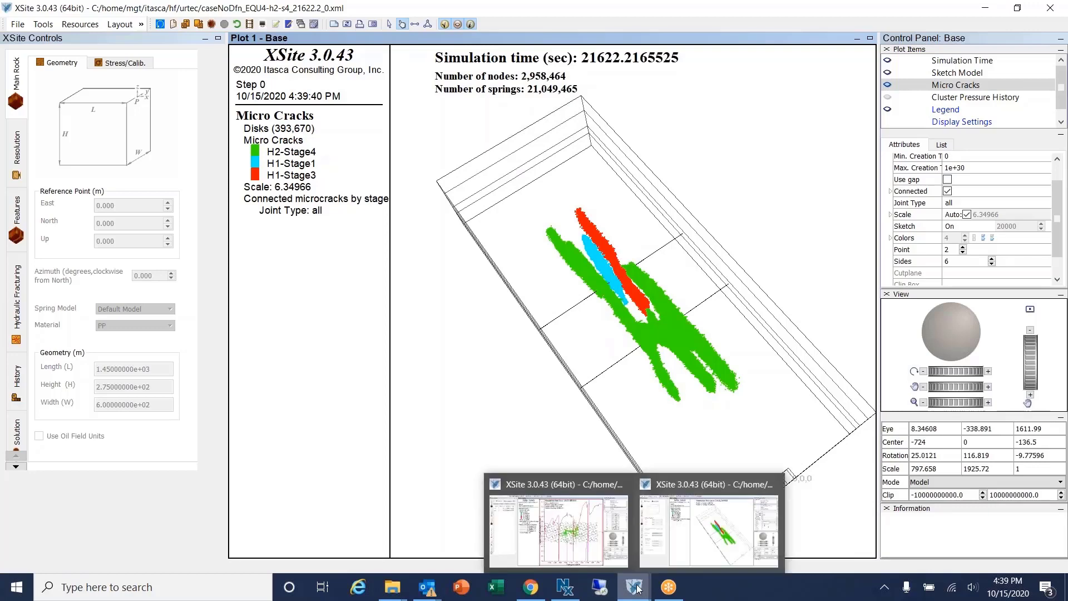
{"action": "left_click", "coordinate": [579, 492]}
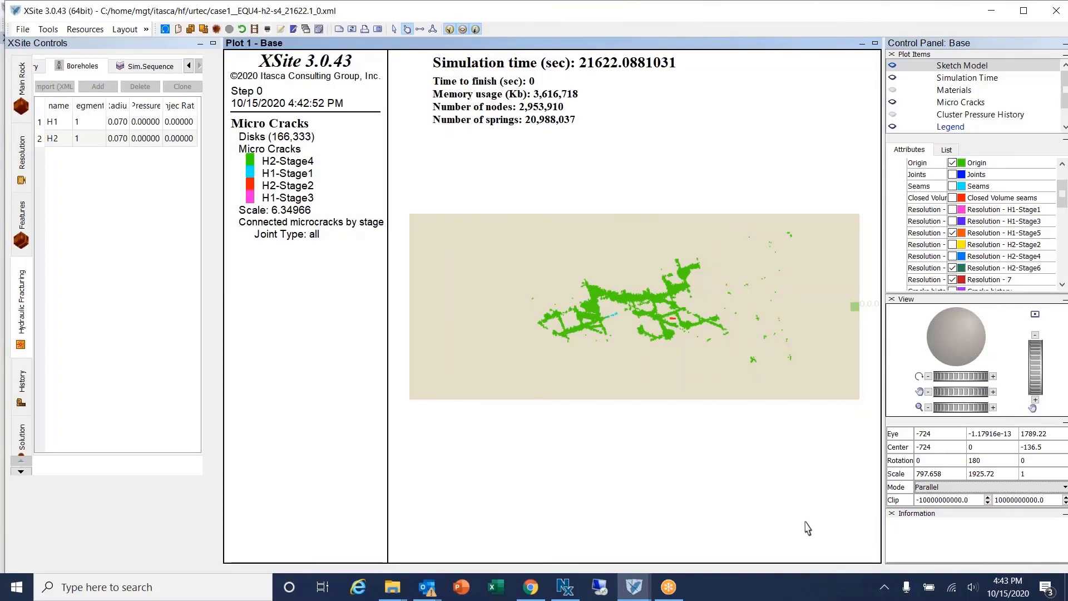
{"action": "left_click", "coordinate": [932, 488]}
{"action": "left_click", "coordinate": [924, 506]}
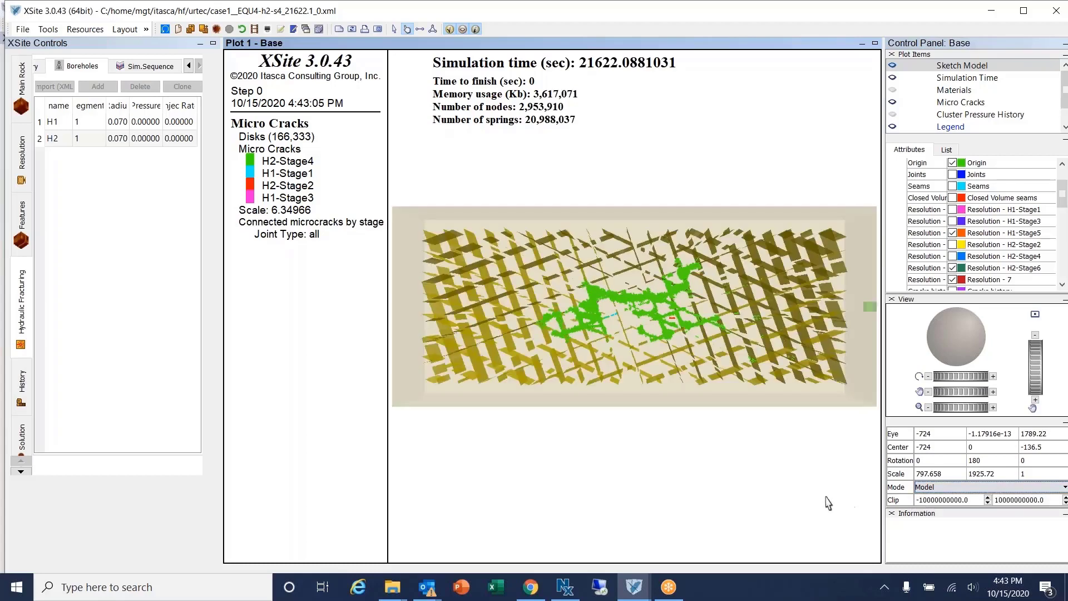
{"action": "left_click_drag", "start_coordinate": [834, 484], "coordinate": [771, 456]}
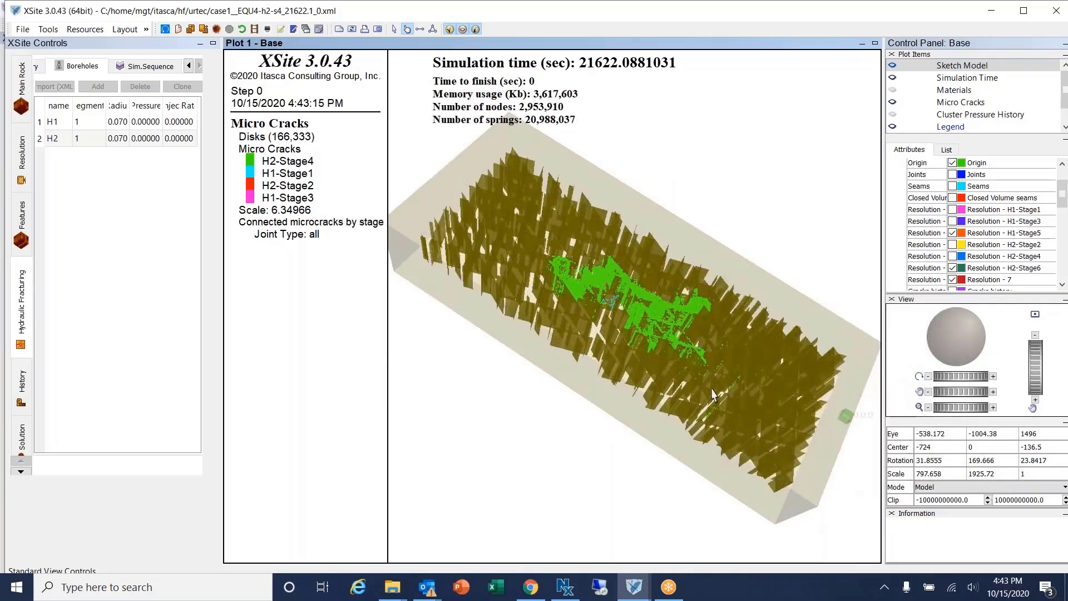
{"action": "left_click_drag", "start_coordinate": [741, 382], "coordinate": [638, 486]}
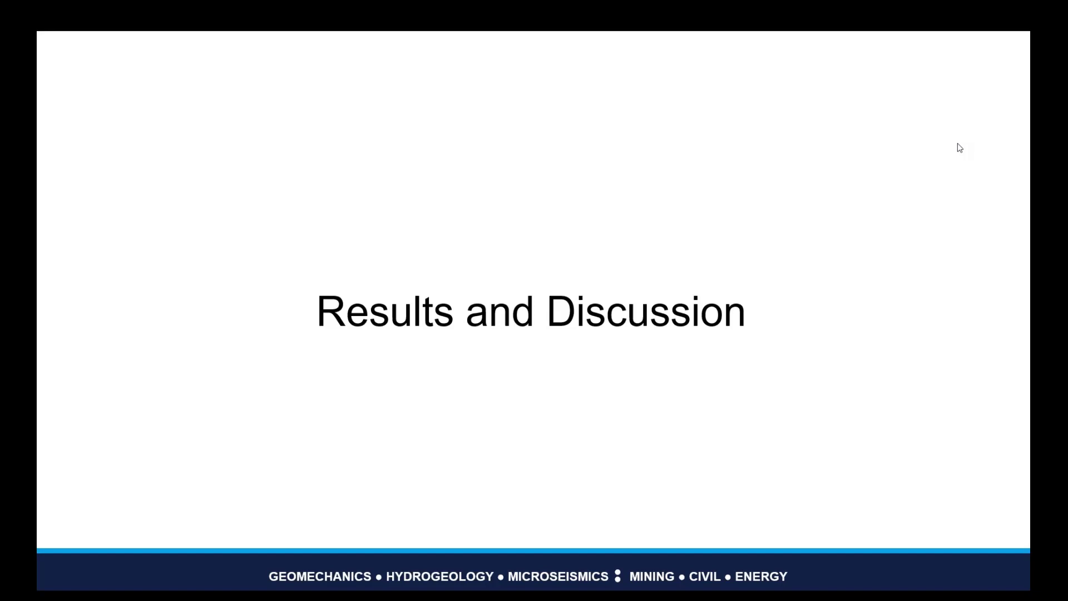
{"action": "key", "text": "Right"}
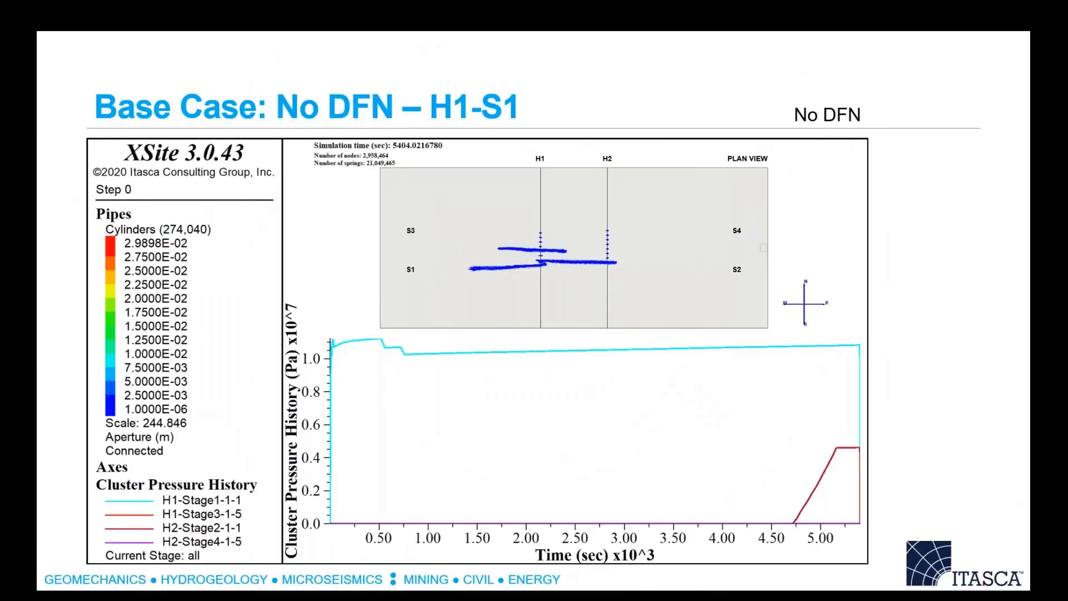